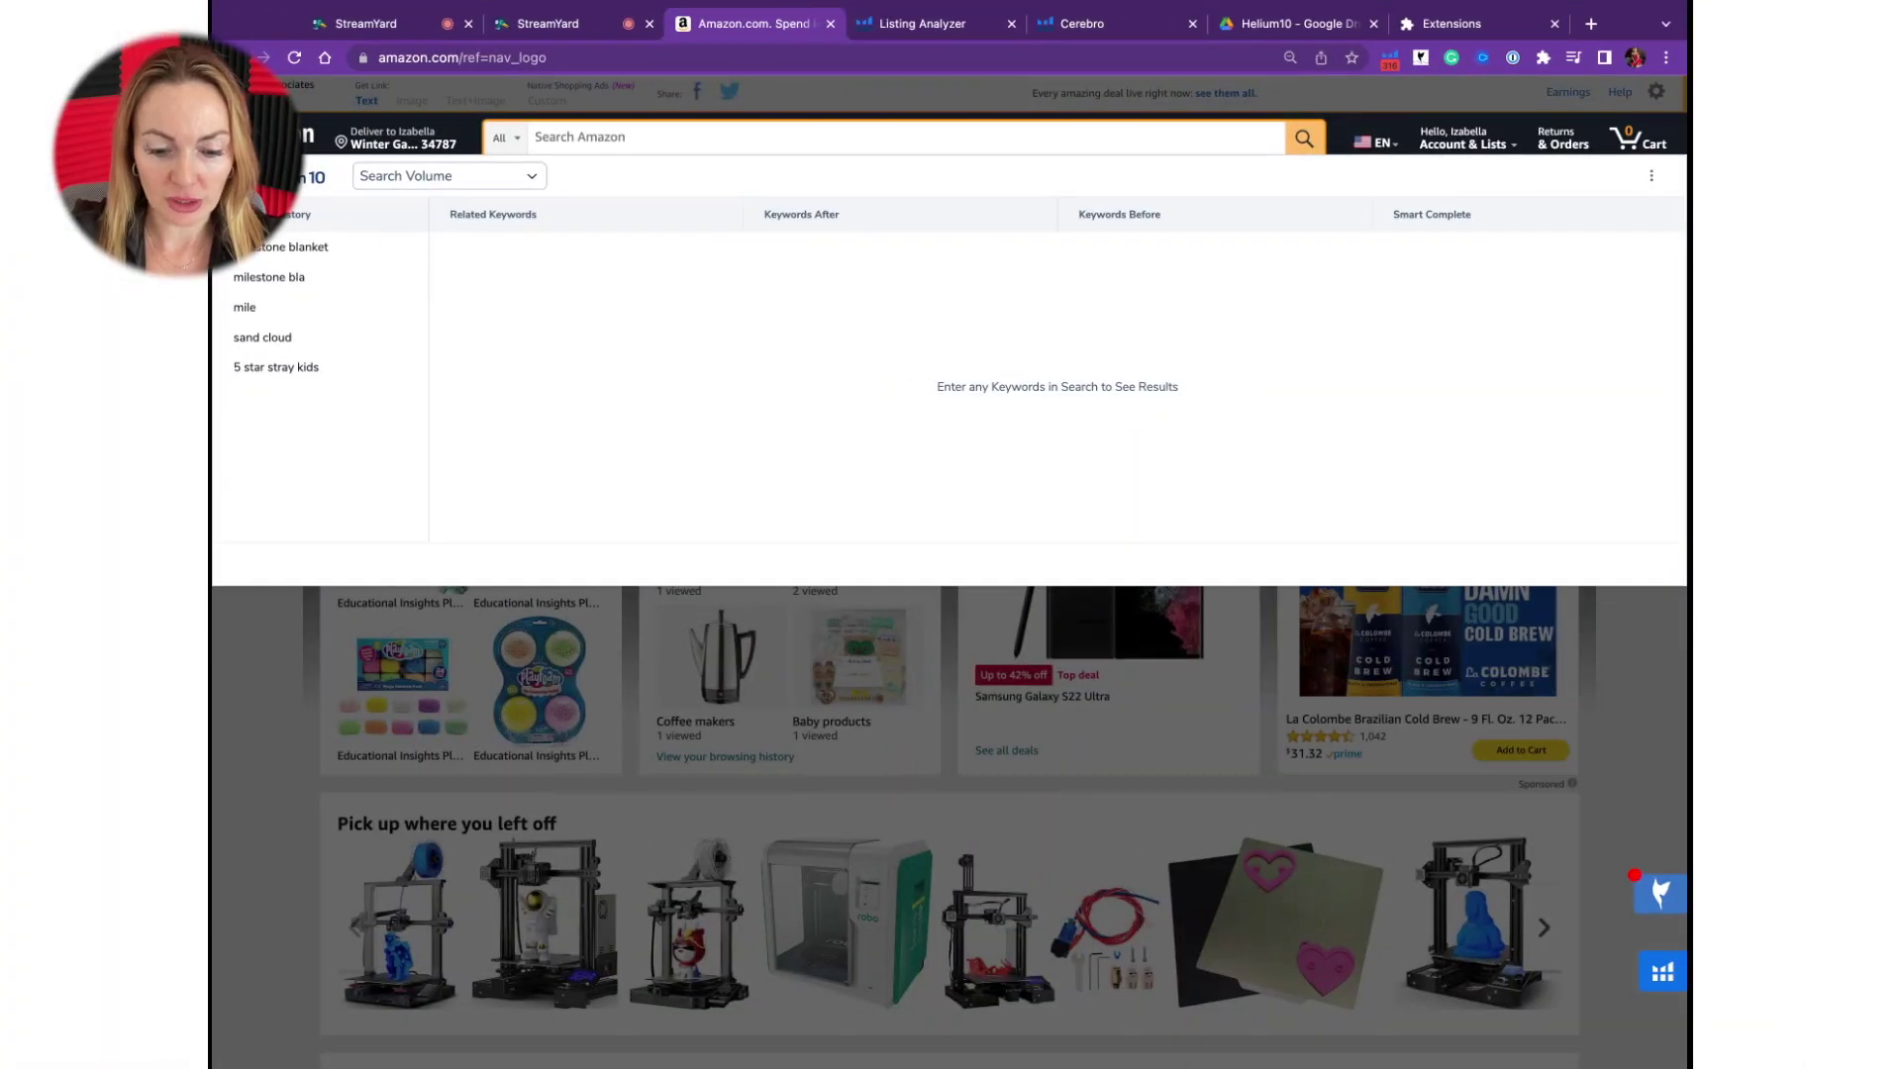
Type 'montessori toys' into the Amazon search box to load Helium 10 keyword search volumes.
type("mon")
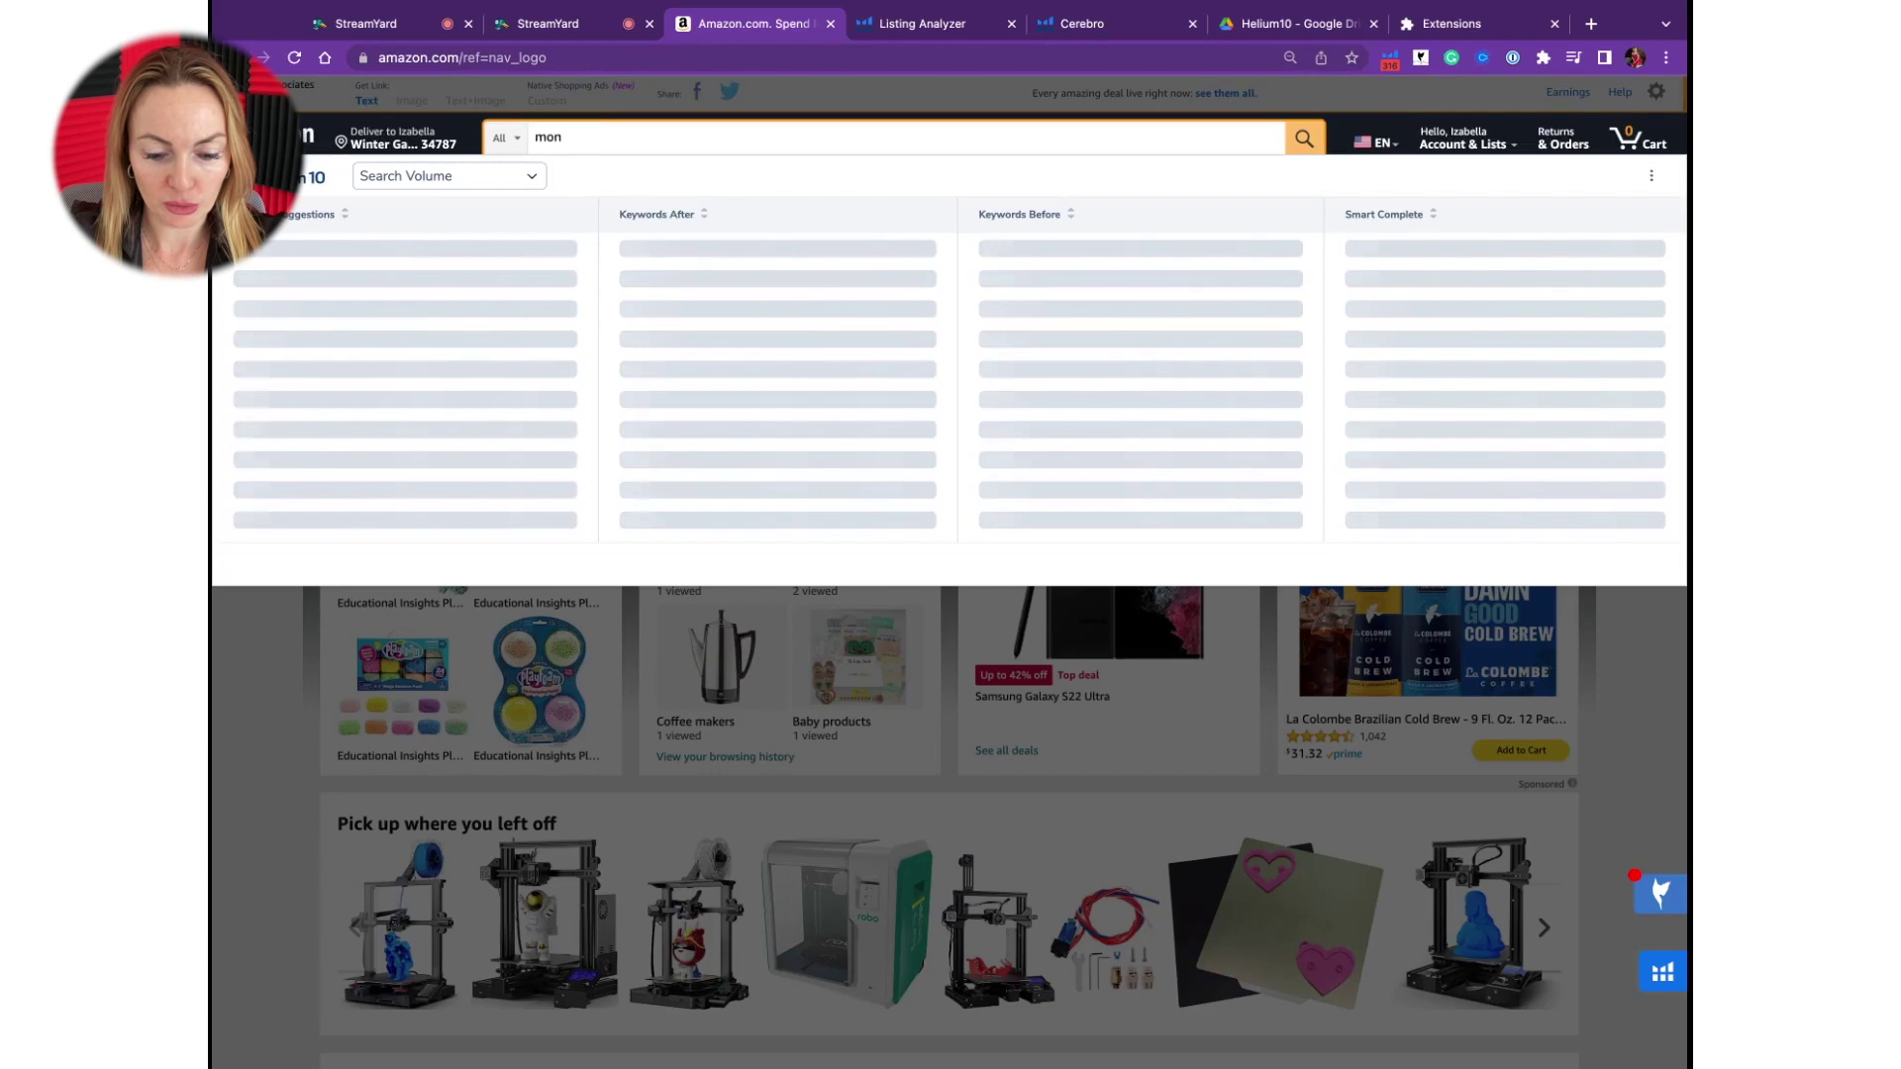
type("tessori to")
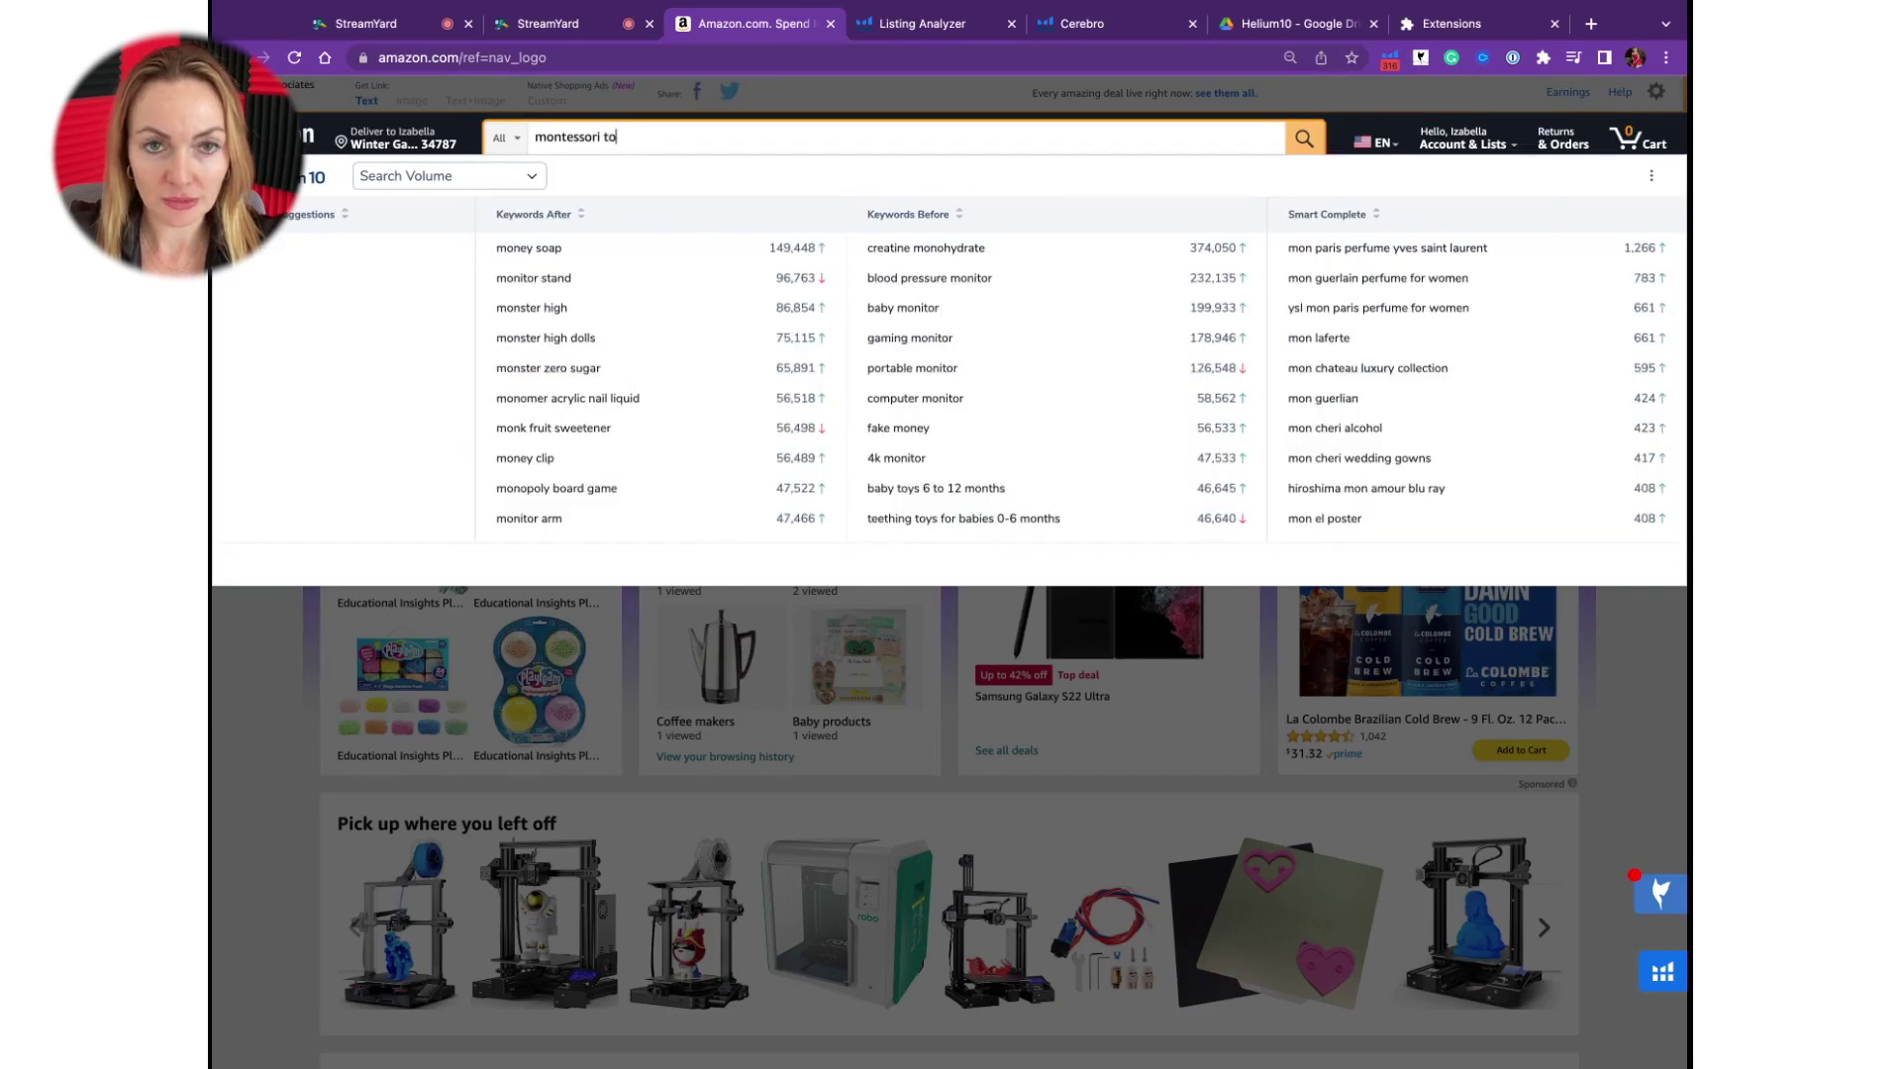
type("ys")
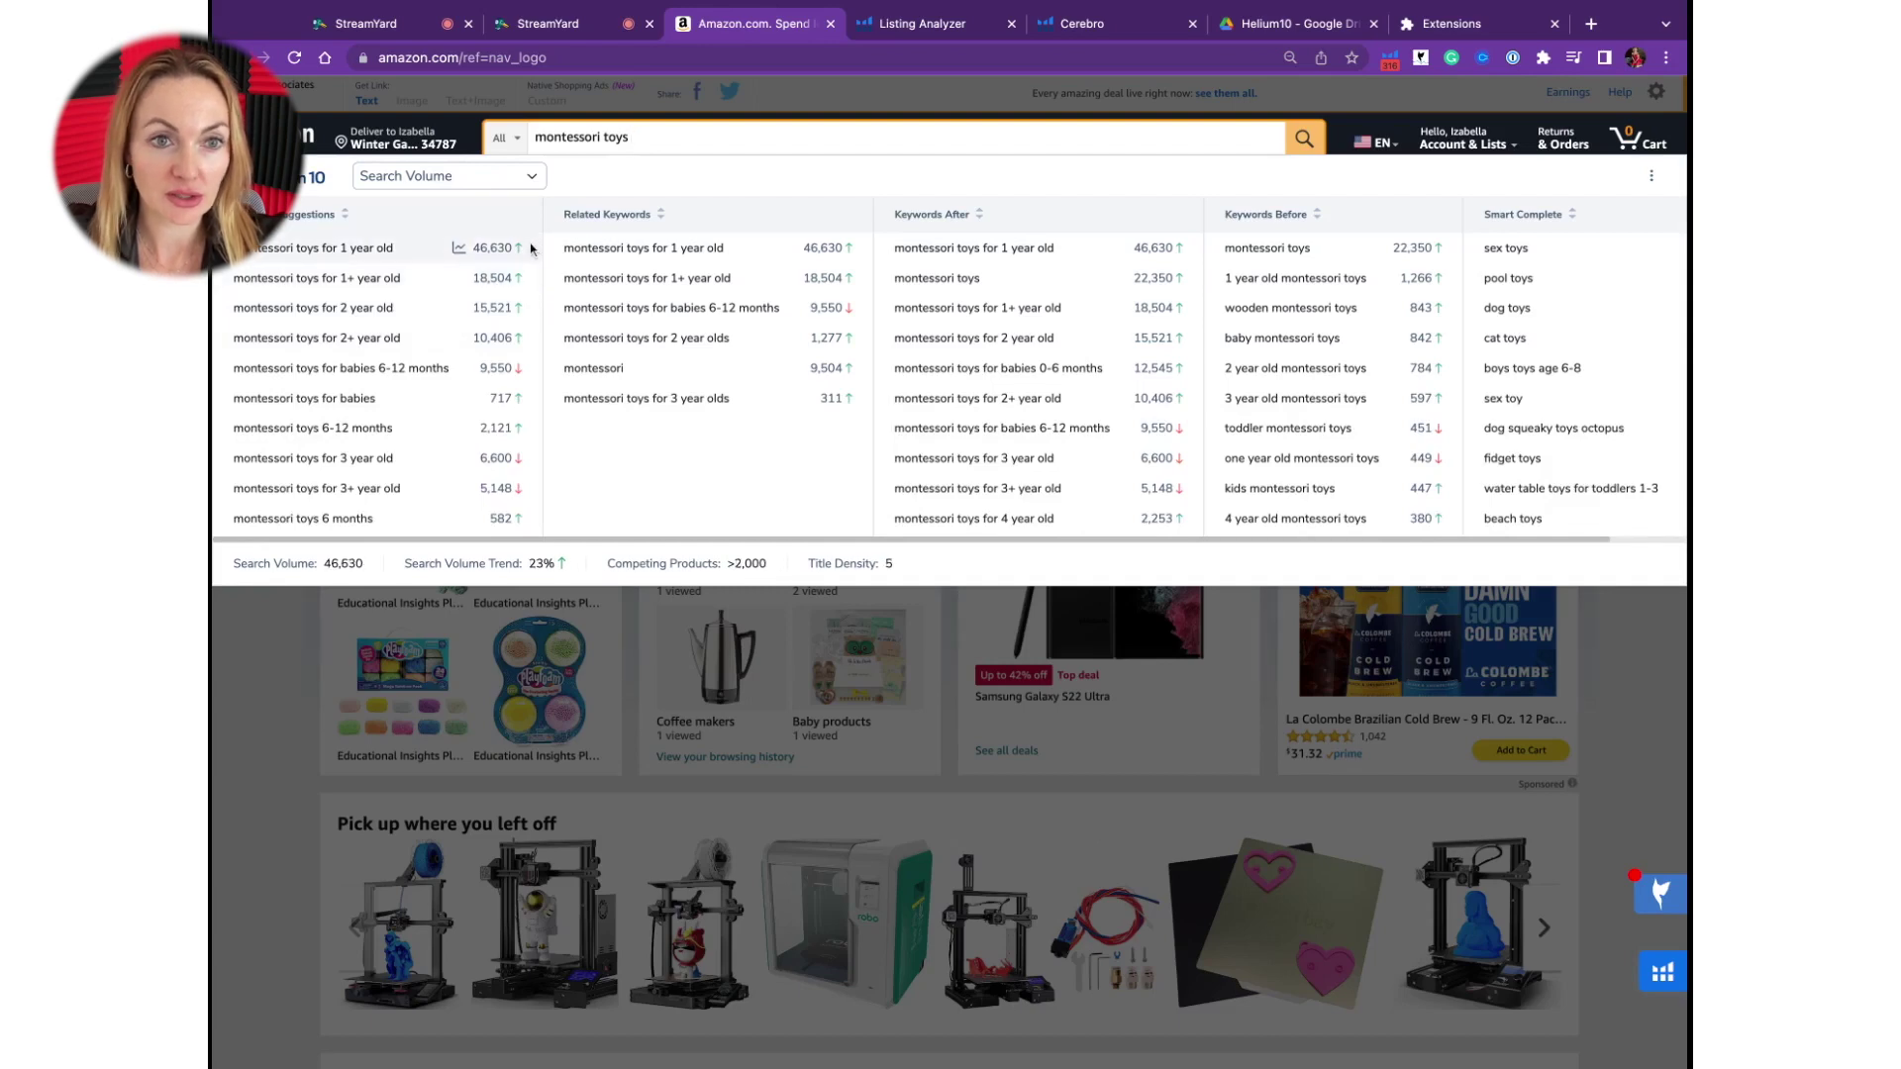
Search Amazon for 'montessori toys for 1 year old' and scroll the results.
left_click(319, 250)
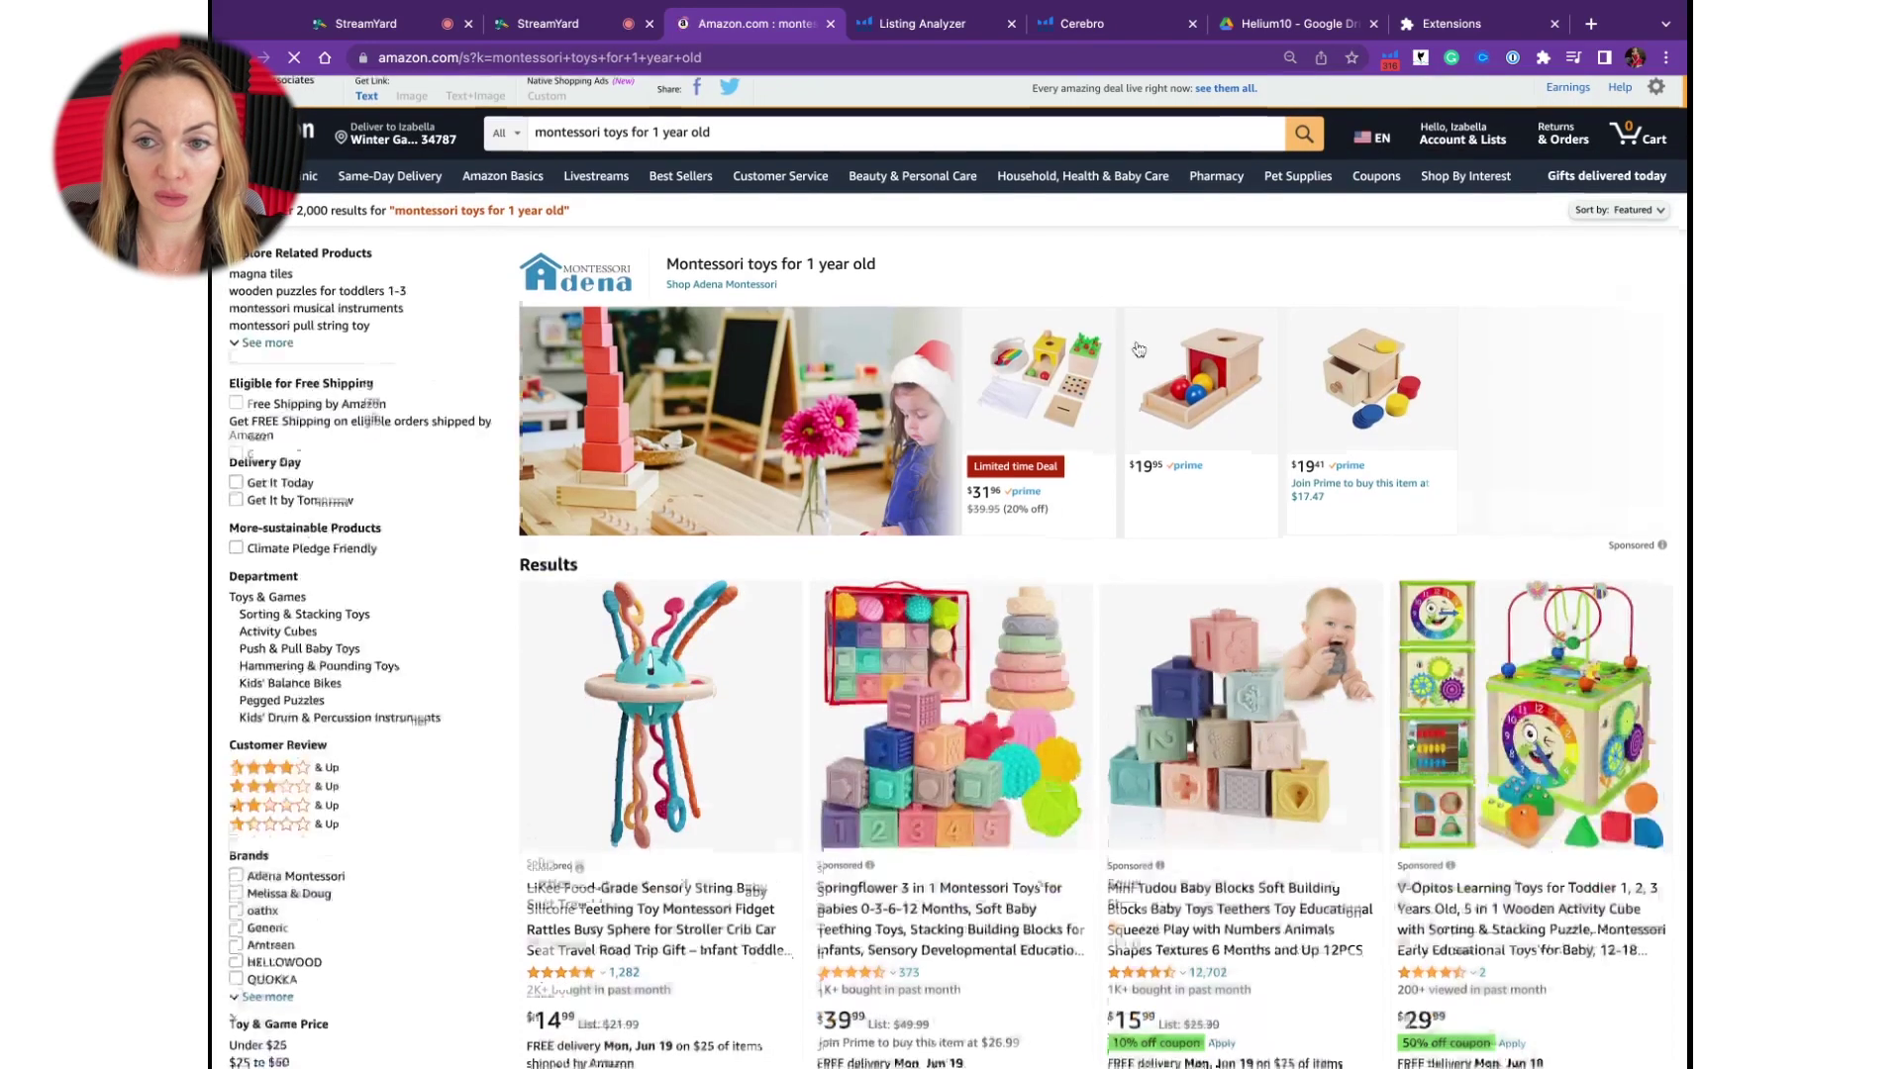
scroll(1139, 350, "down", 3)
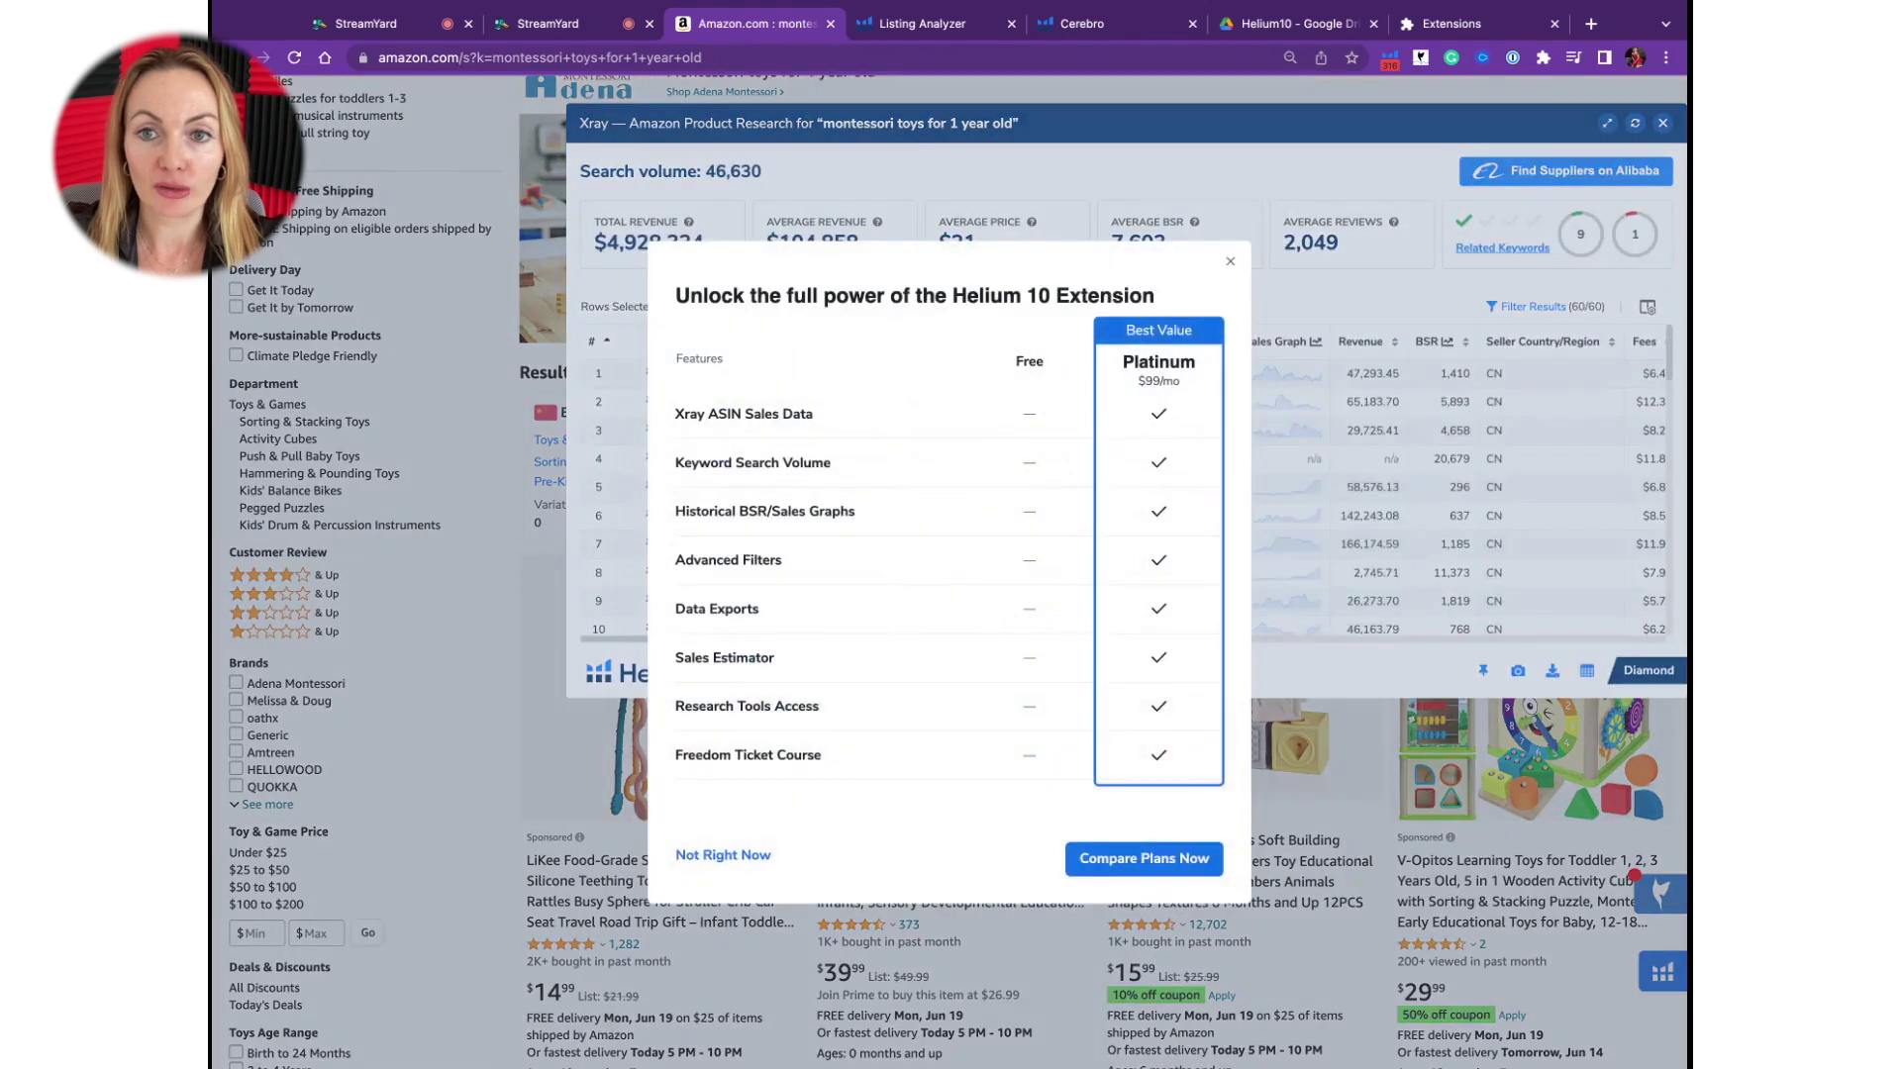
Close the upgrade popup, highlight the 46,630 search volume, and check the Total Revenue help.
left_click(1230, 263)
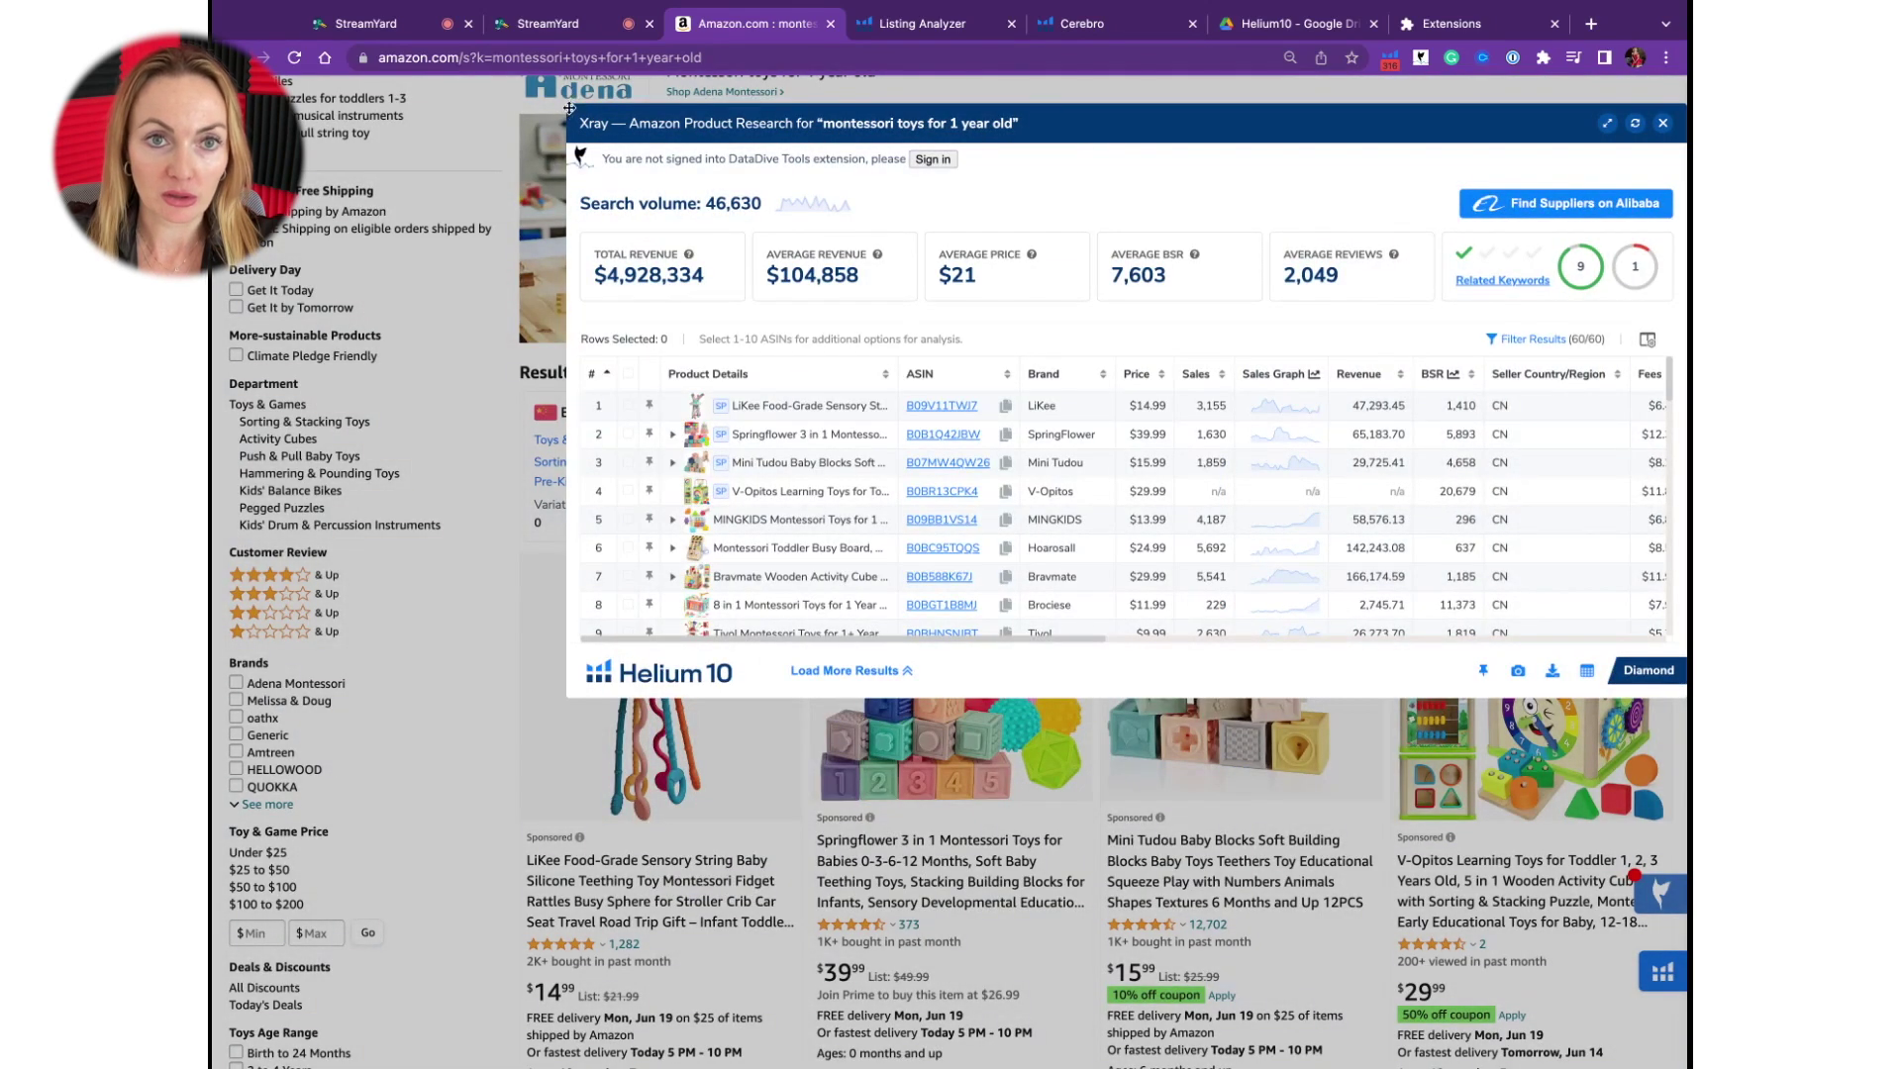
double_click(764, 206)
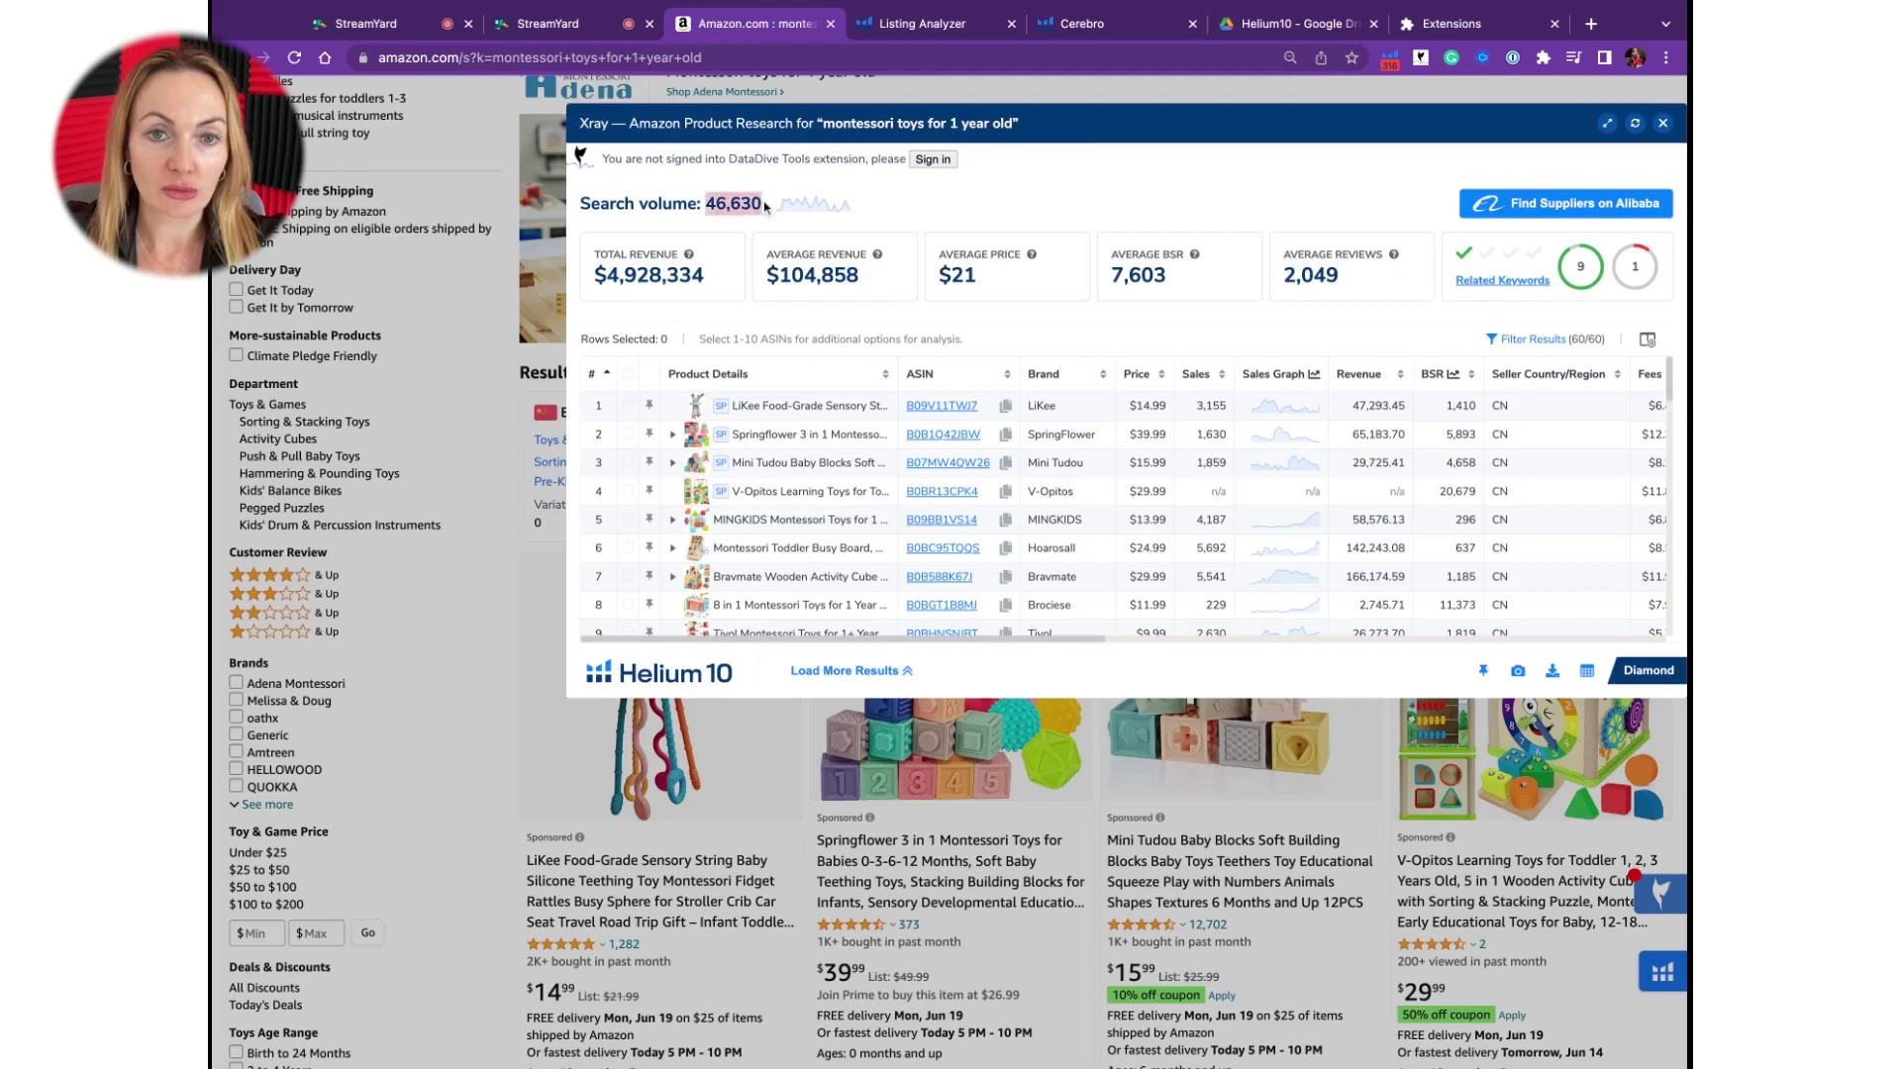
left_click(692, 233)
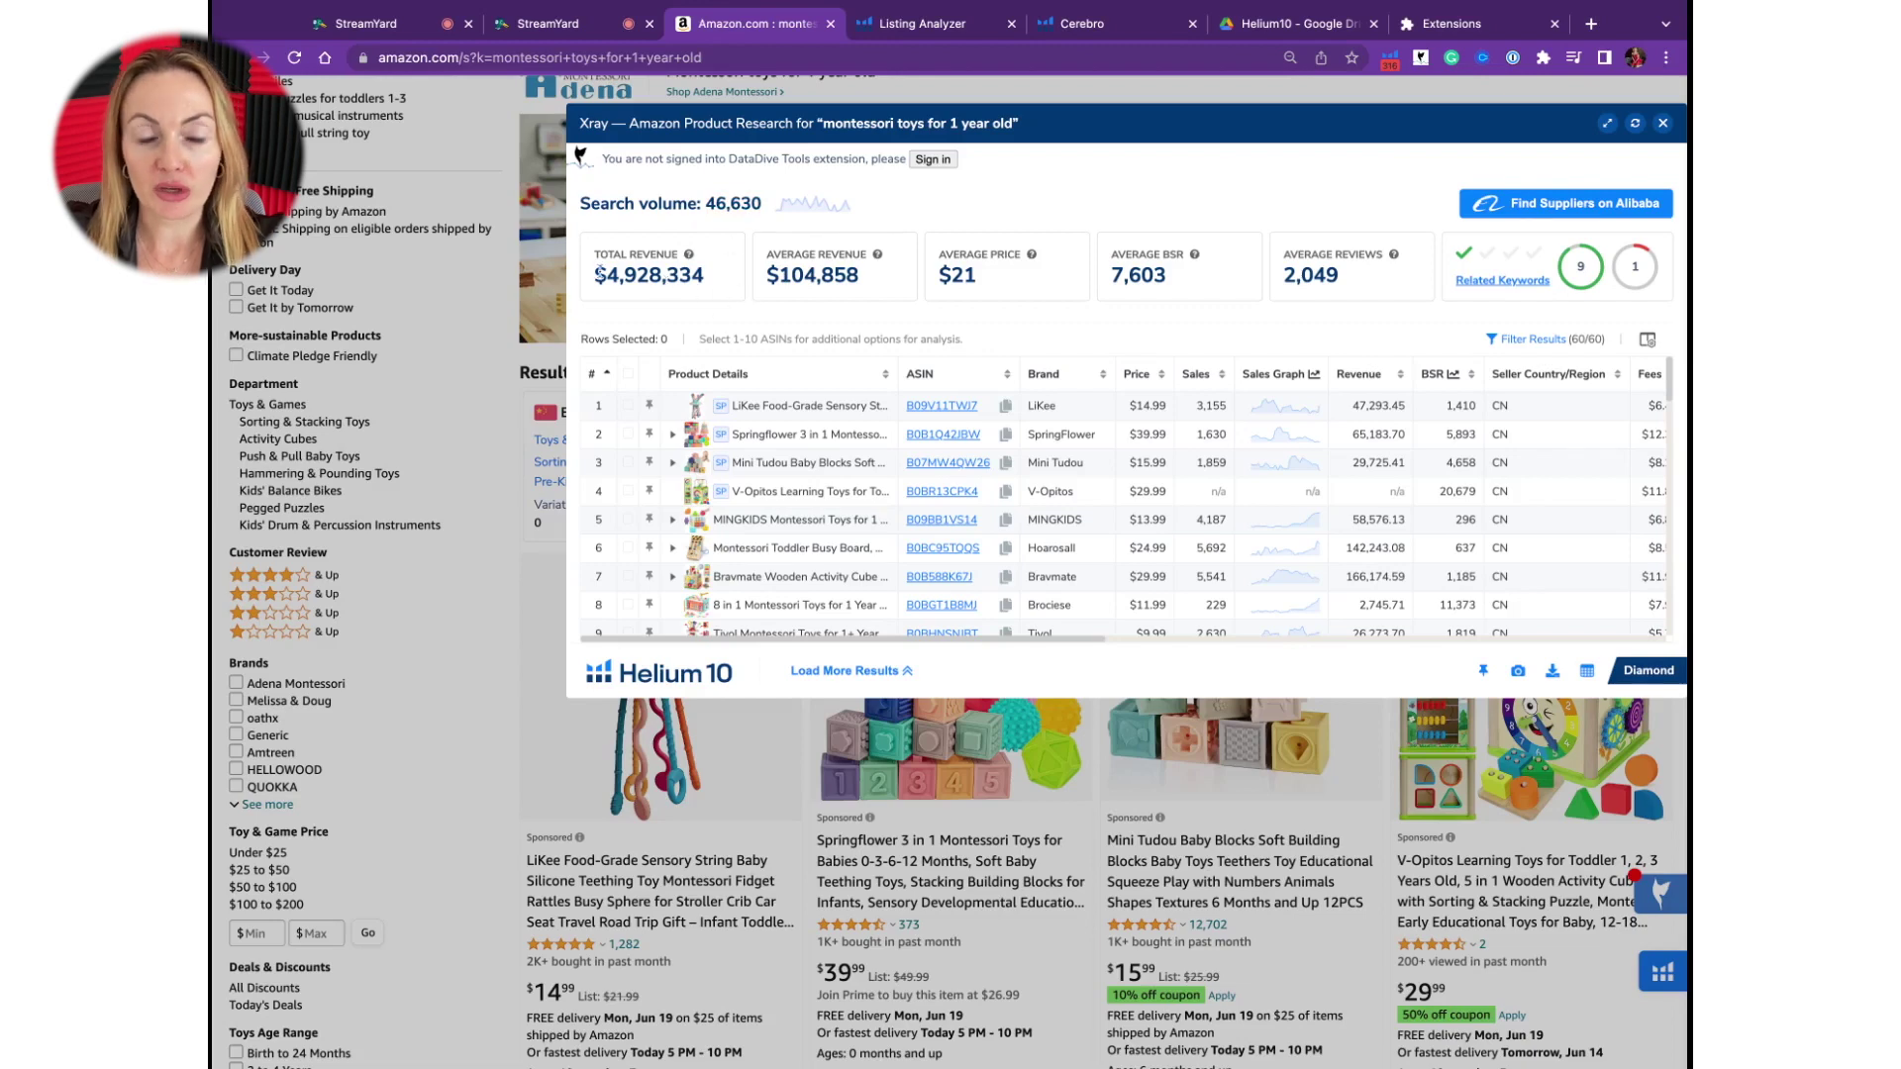
scroll(701, 287, "down", 1)
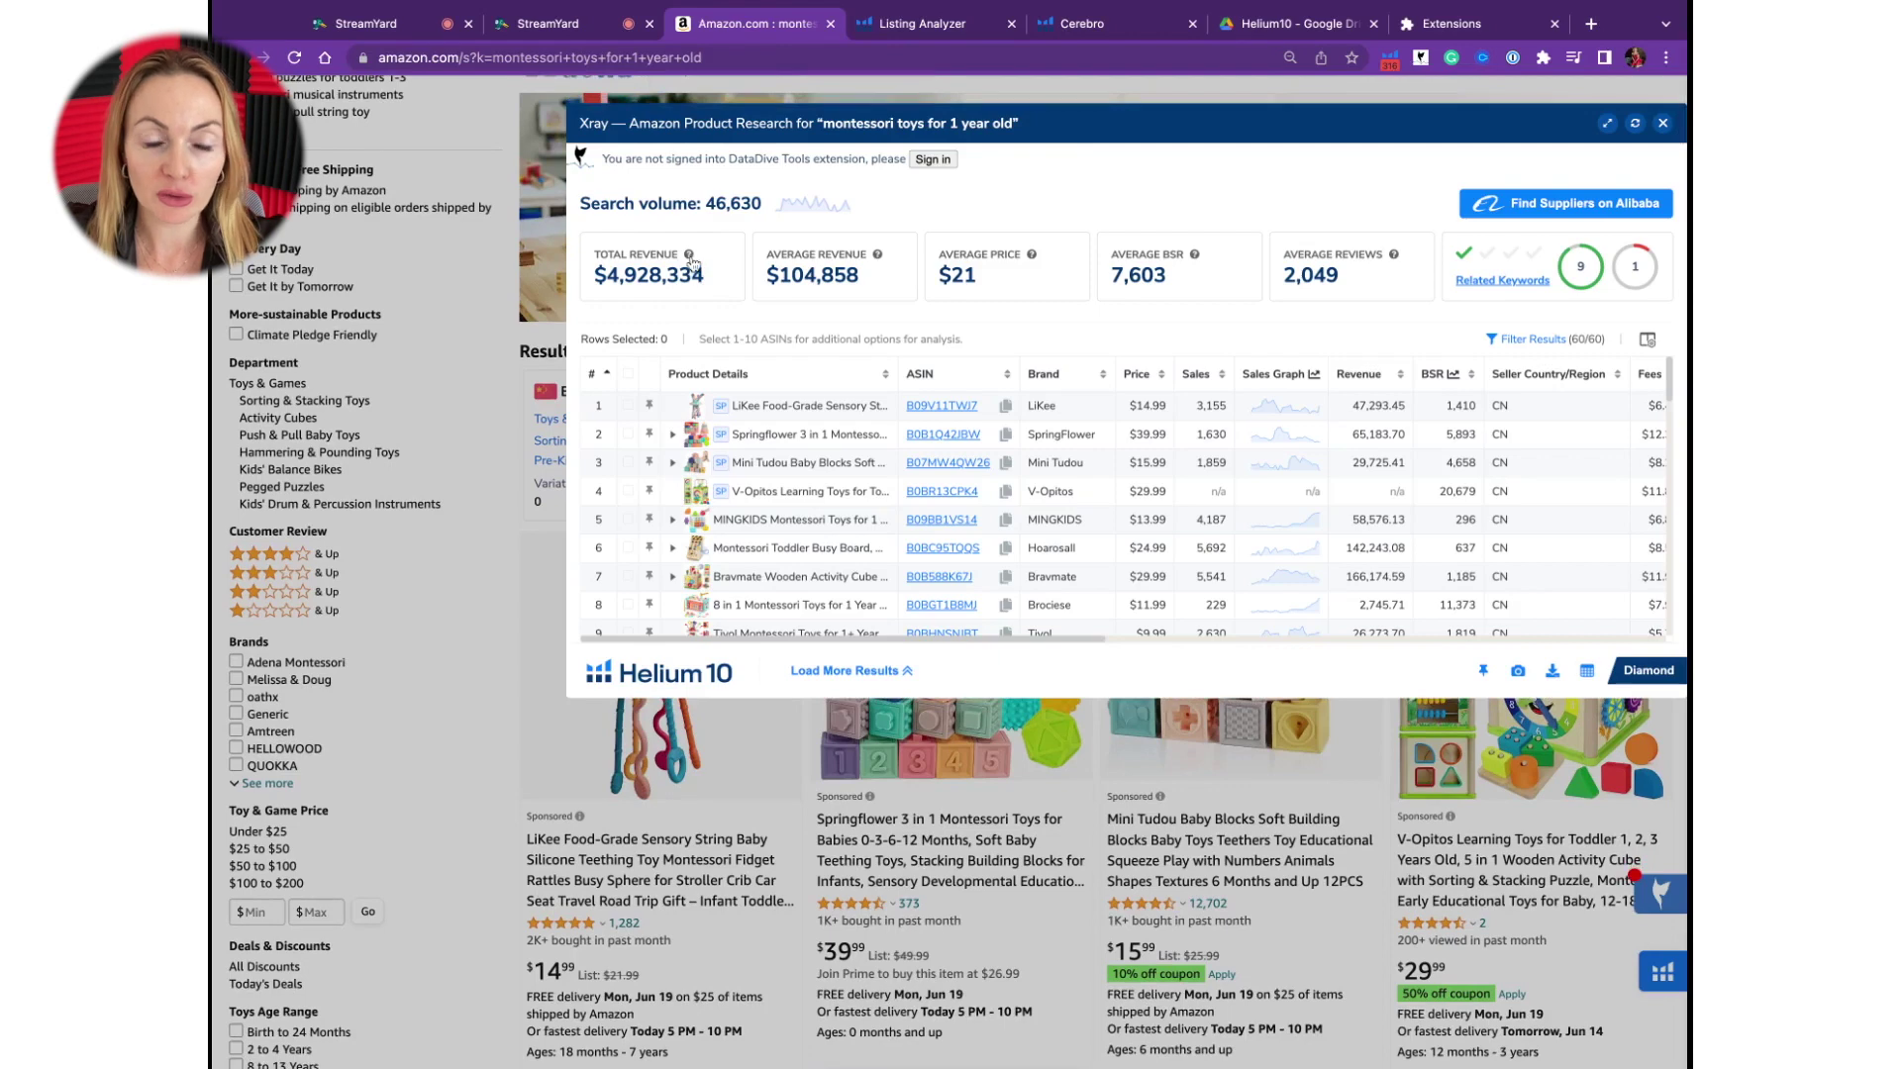
mouse_move(694, 263)
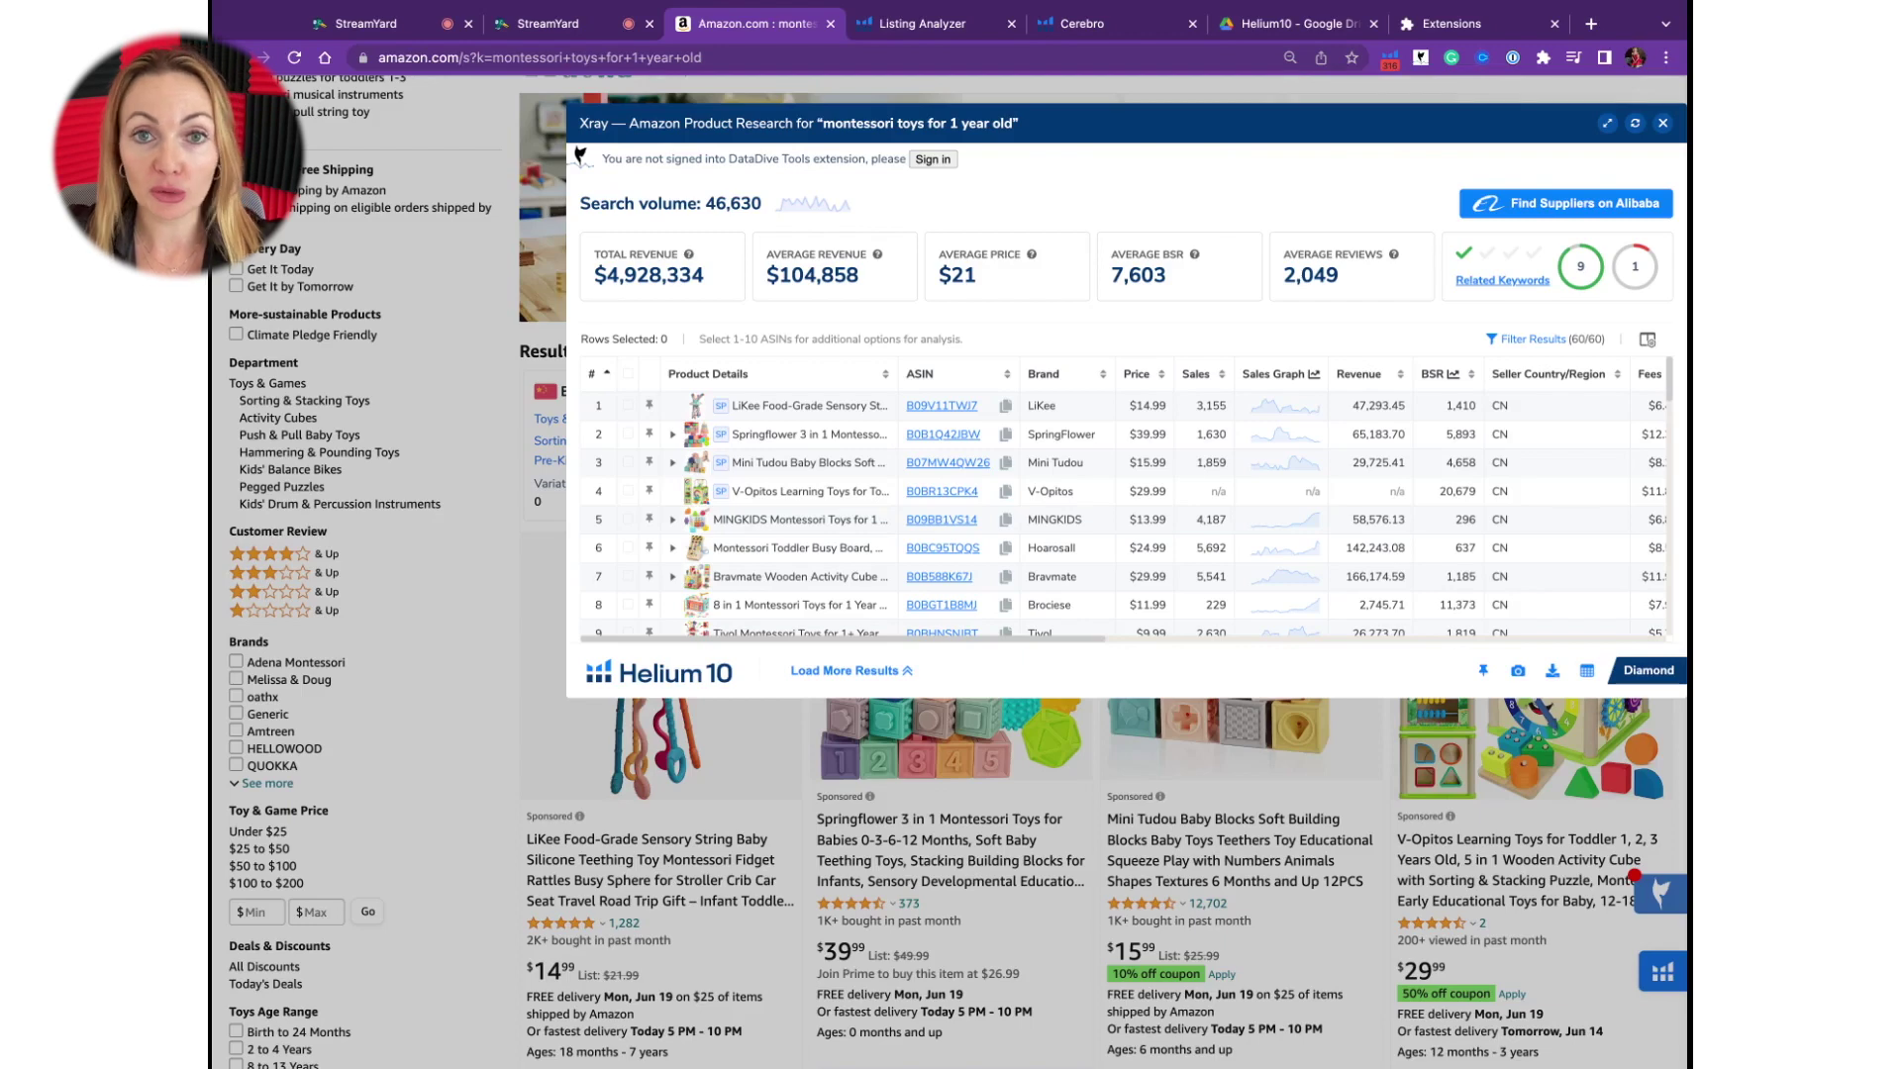
Enlarge the Xray panel to about 16 products and view the Seller Country/Region breakdown.
scroll(1169, 381, "down", 2)
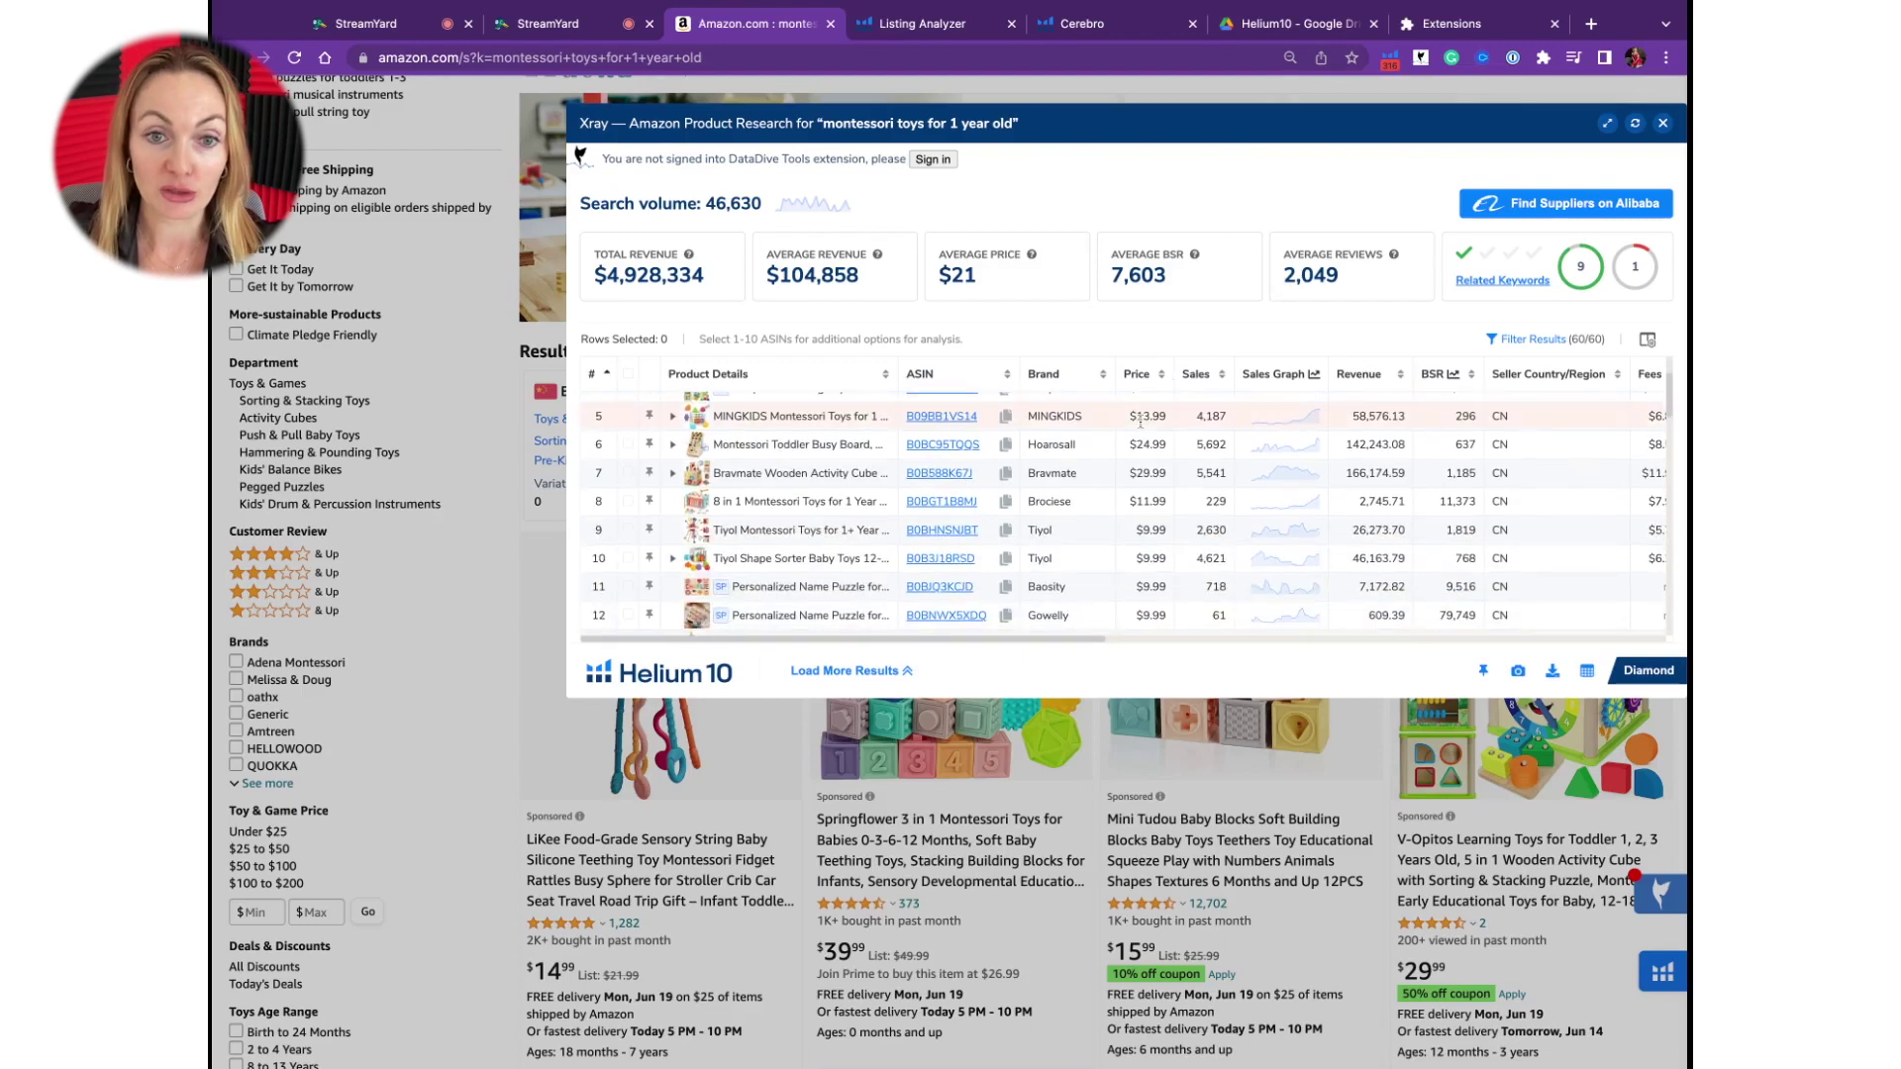
scroll(1141, 423, "up", 1)
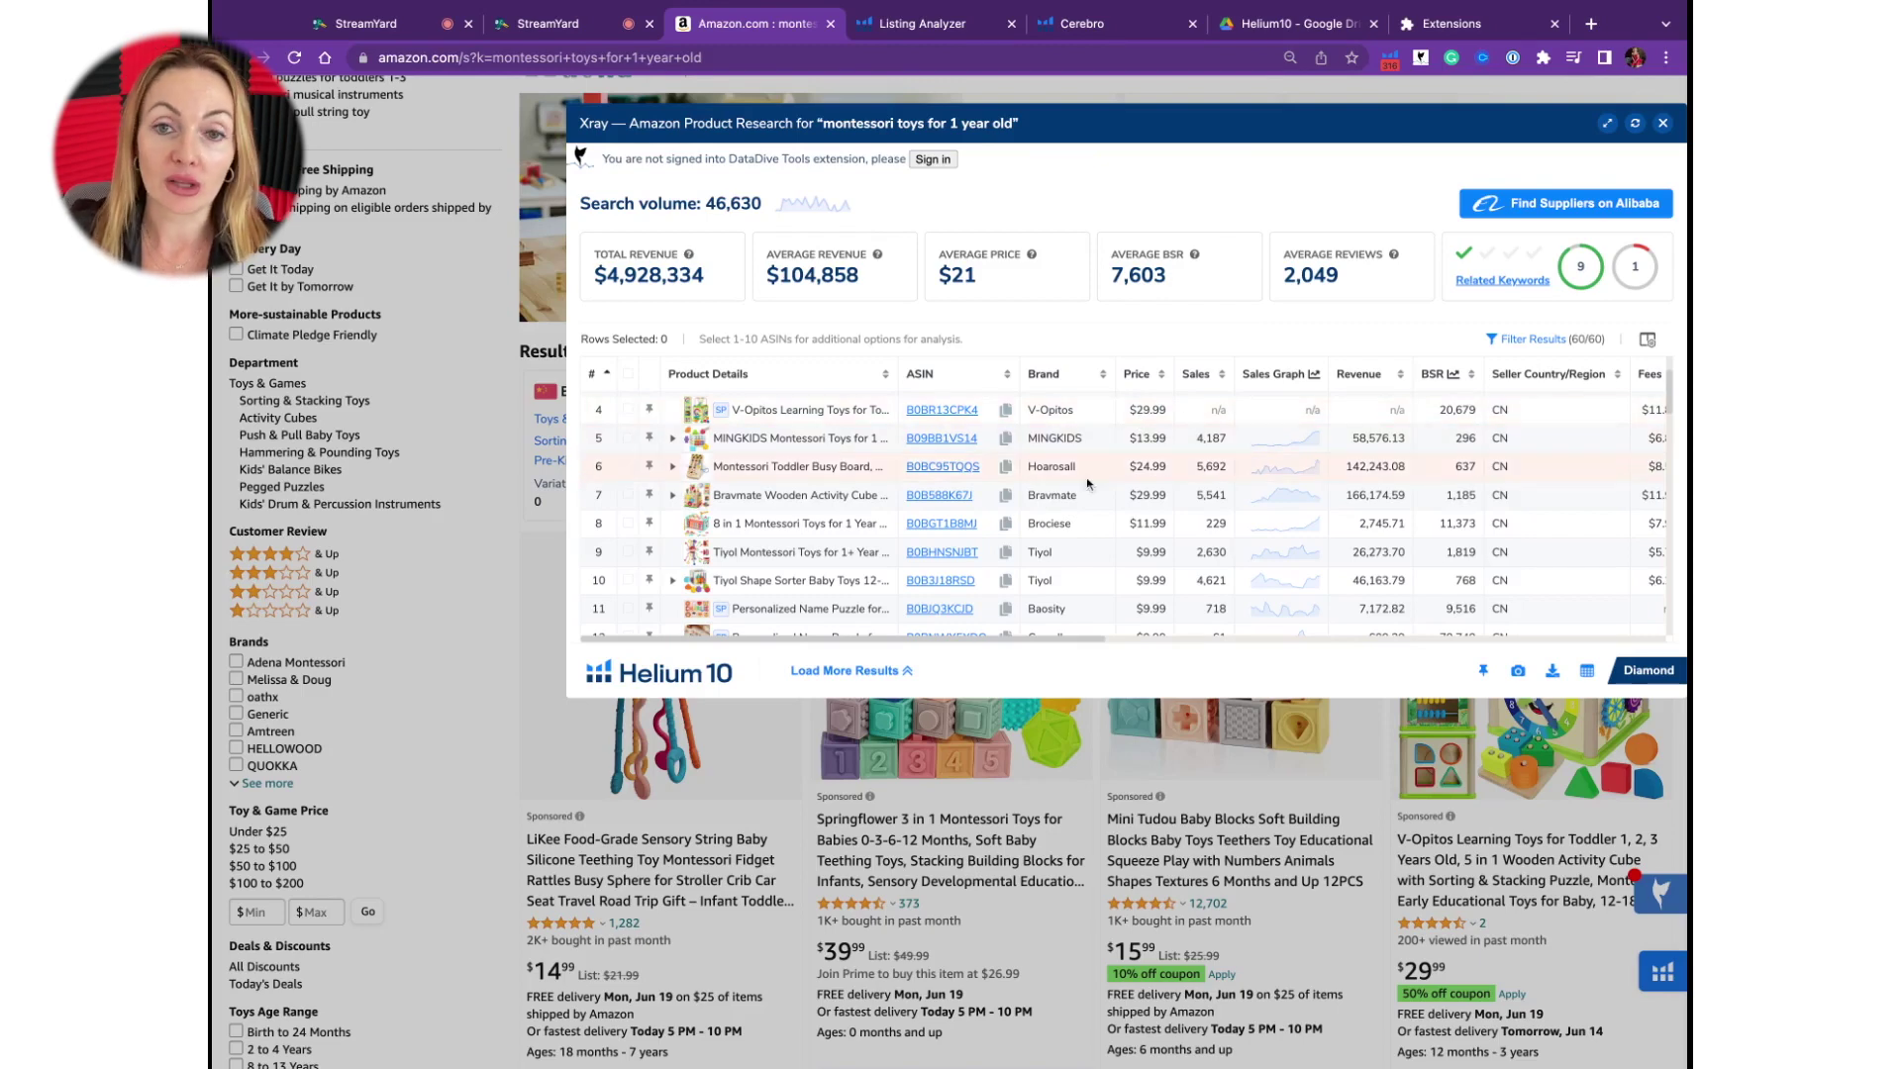
scroll(1099, 465, "up", 3)
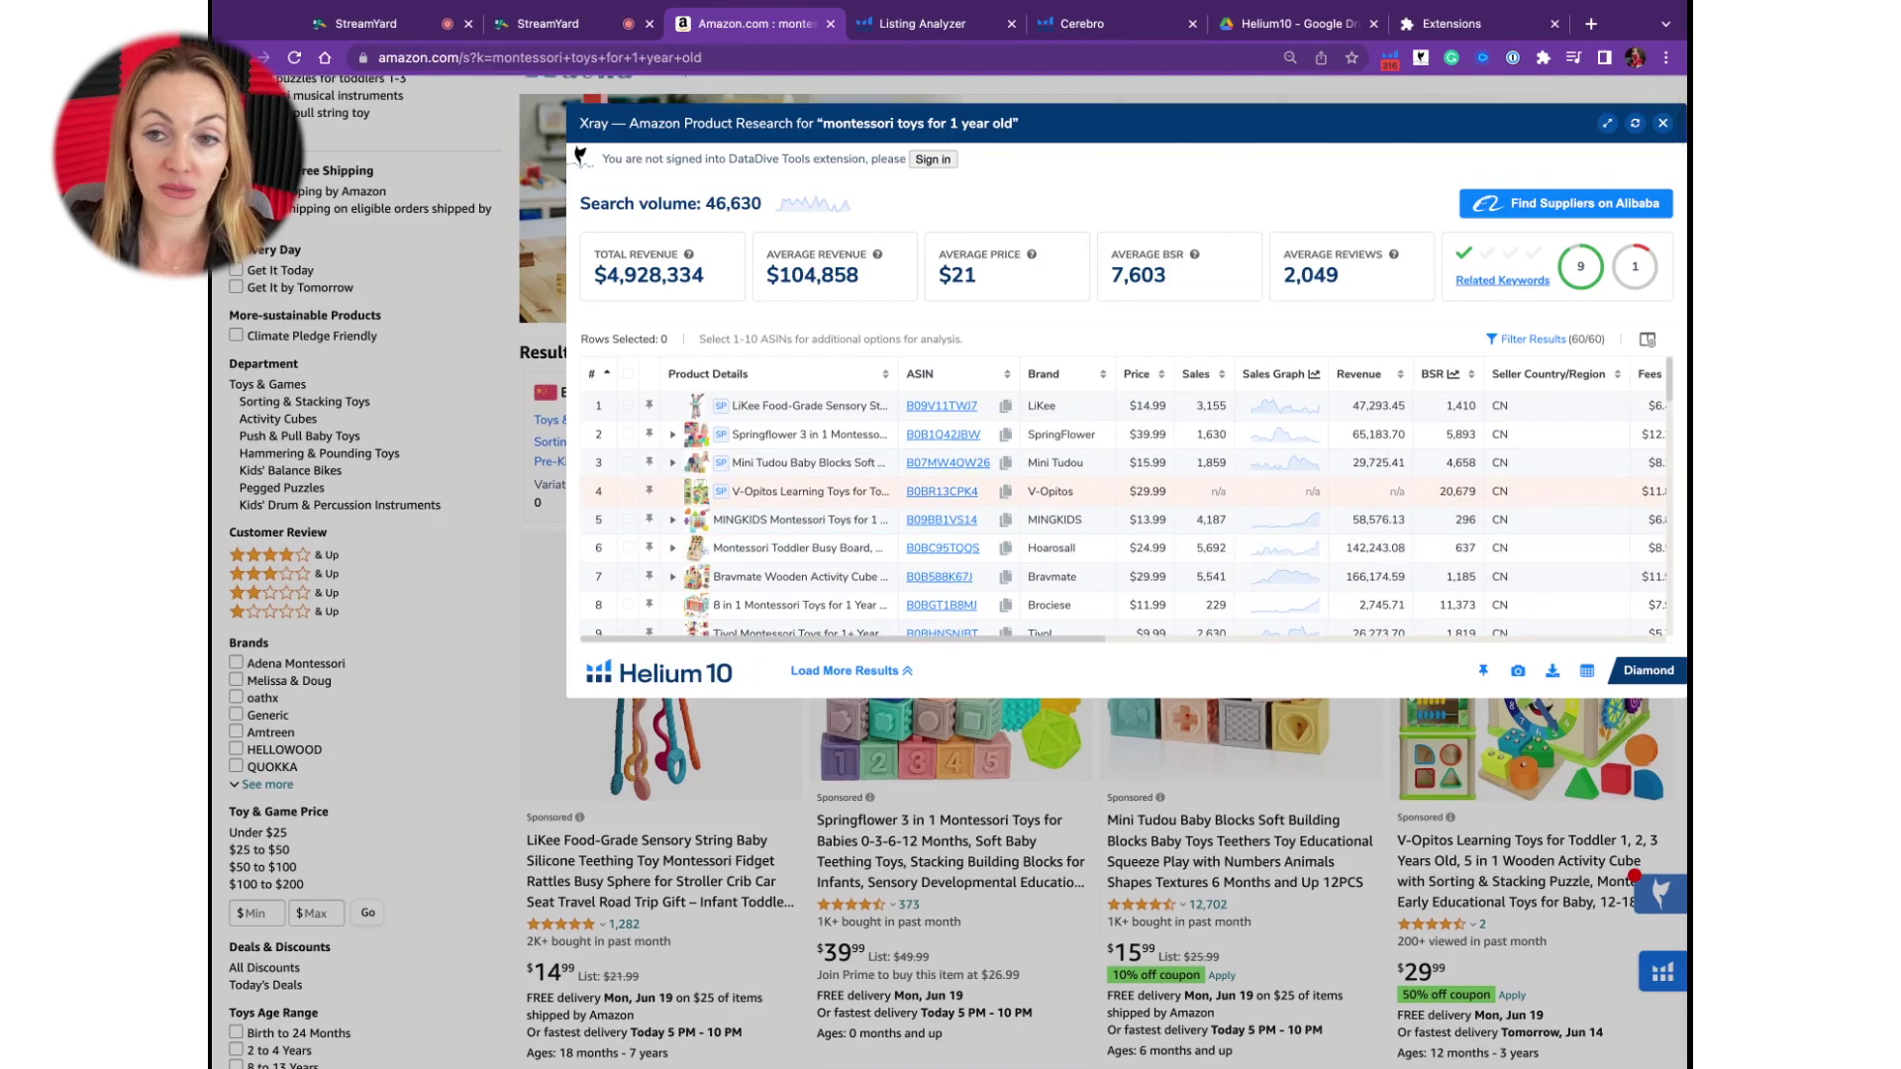
scroll(1387, 505, "right", 2)
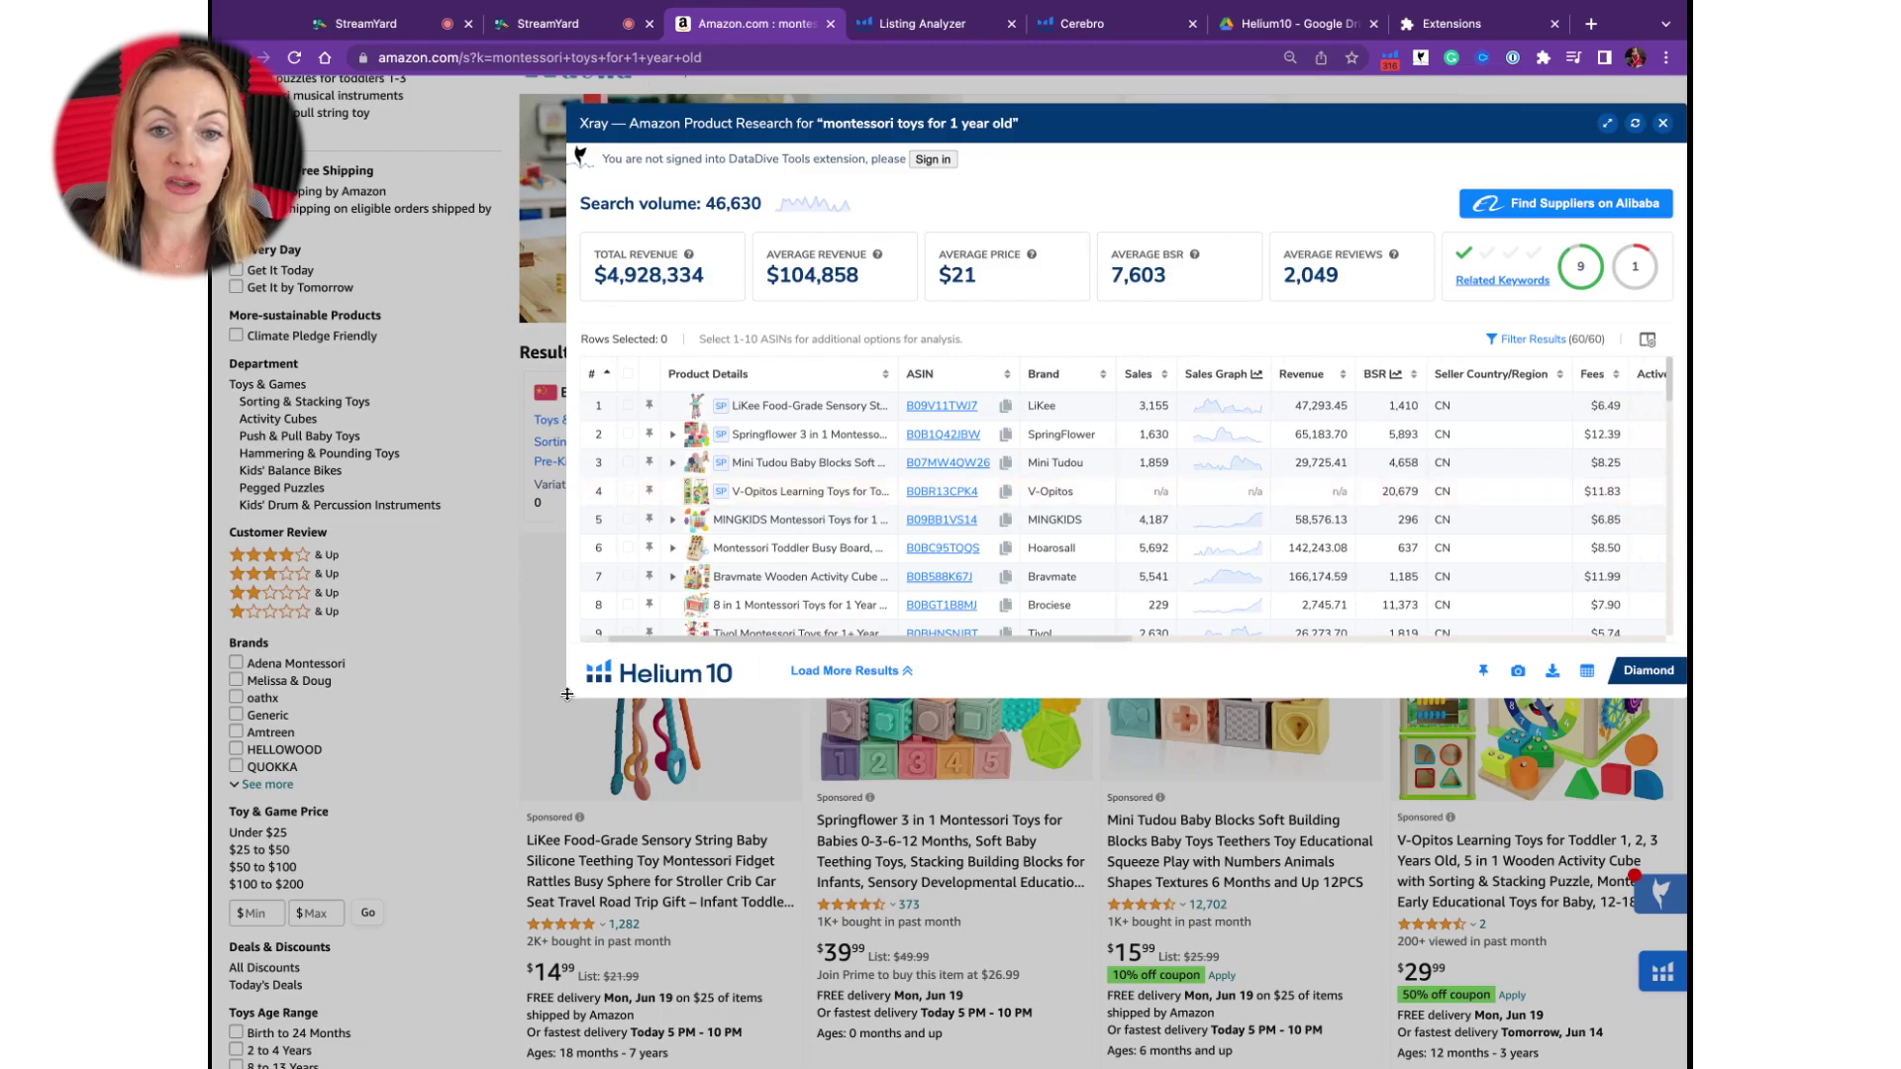
left_click_drag(570, 698, 568, 813)
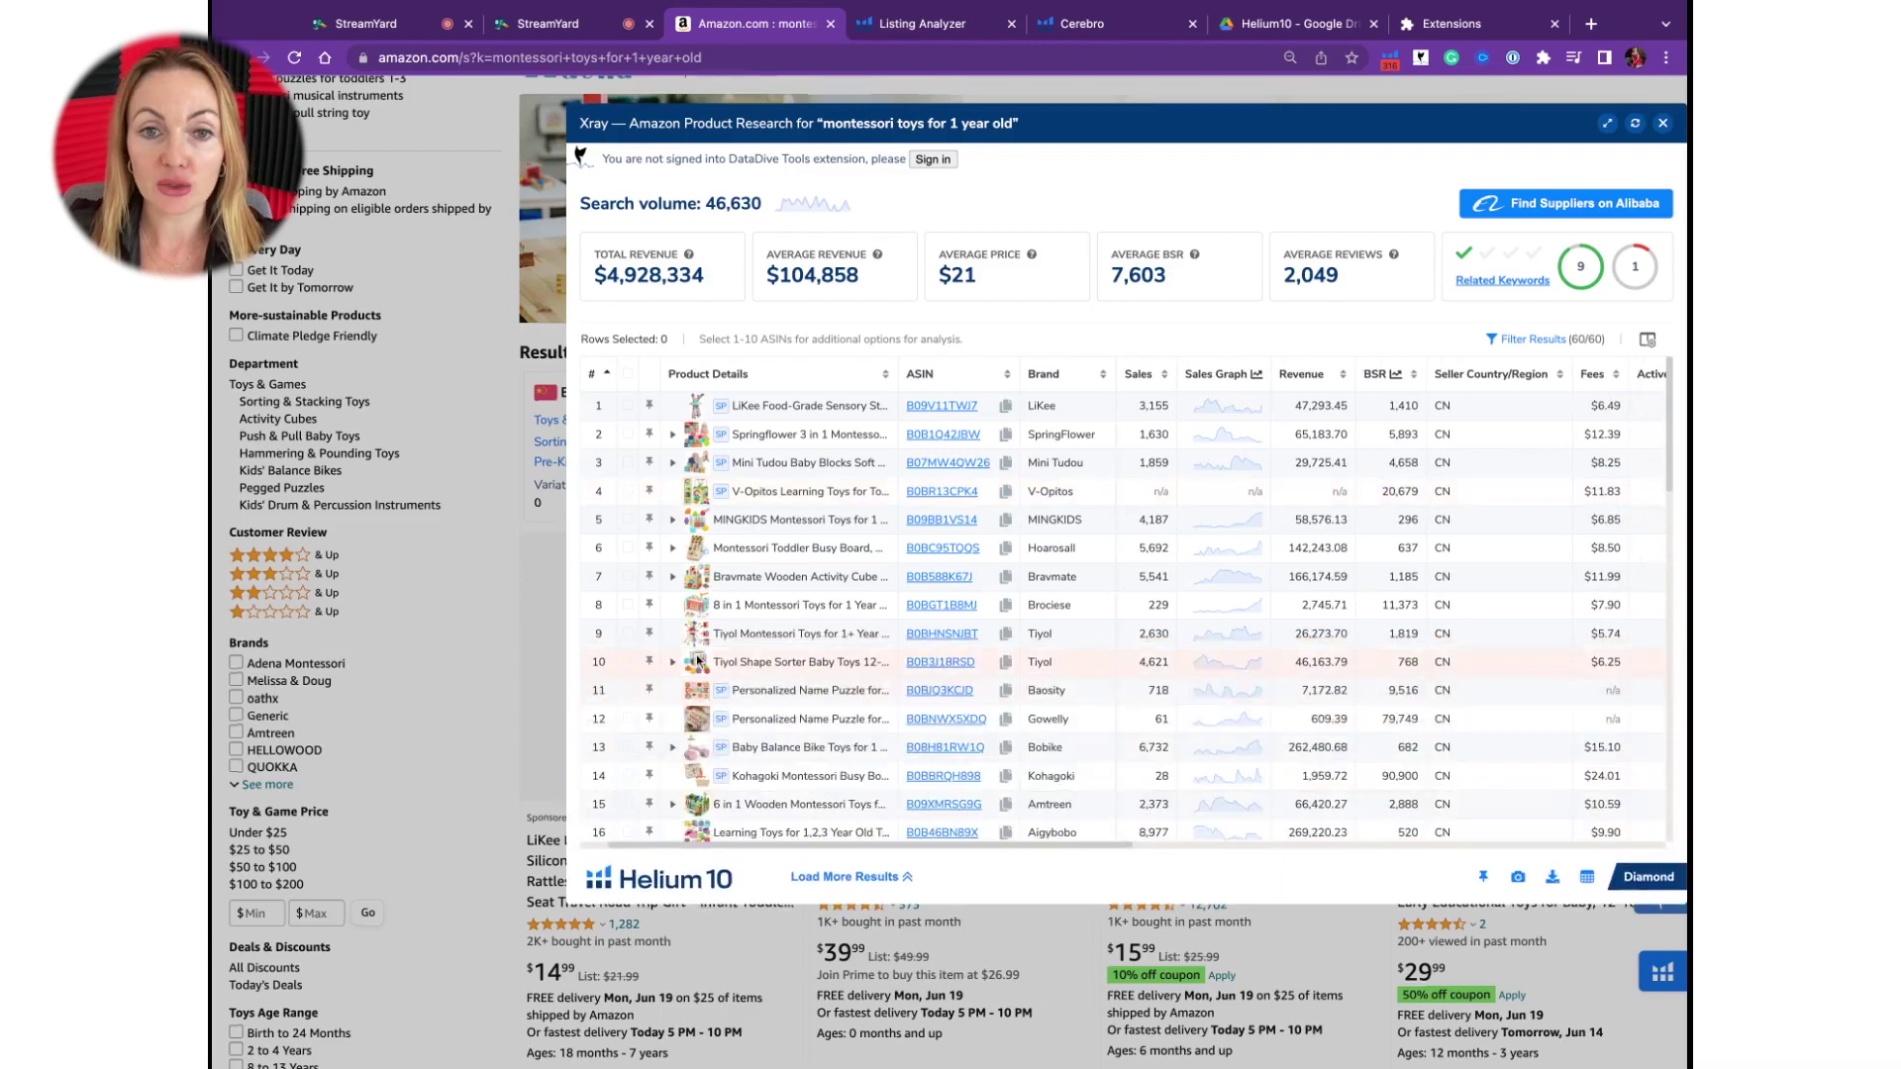
scroll(1193, 621, "right", 4)
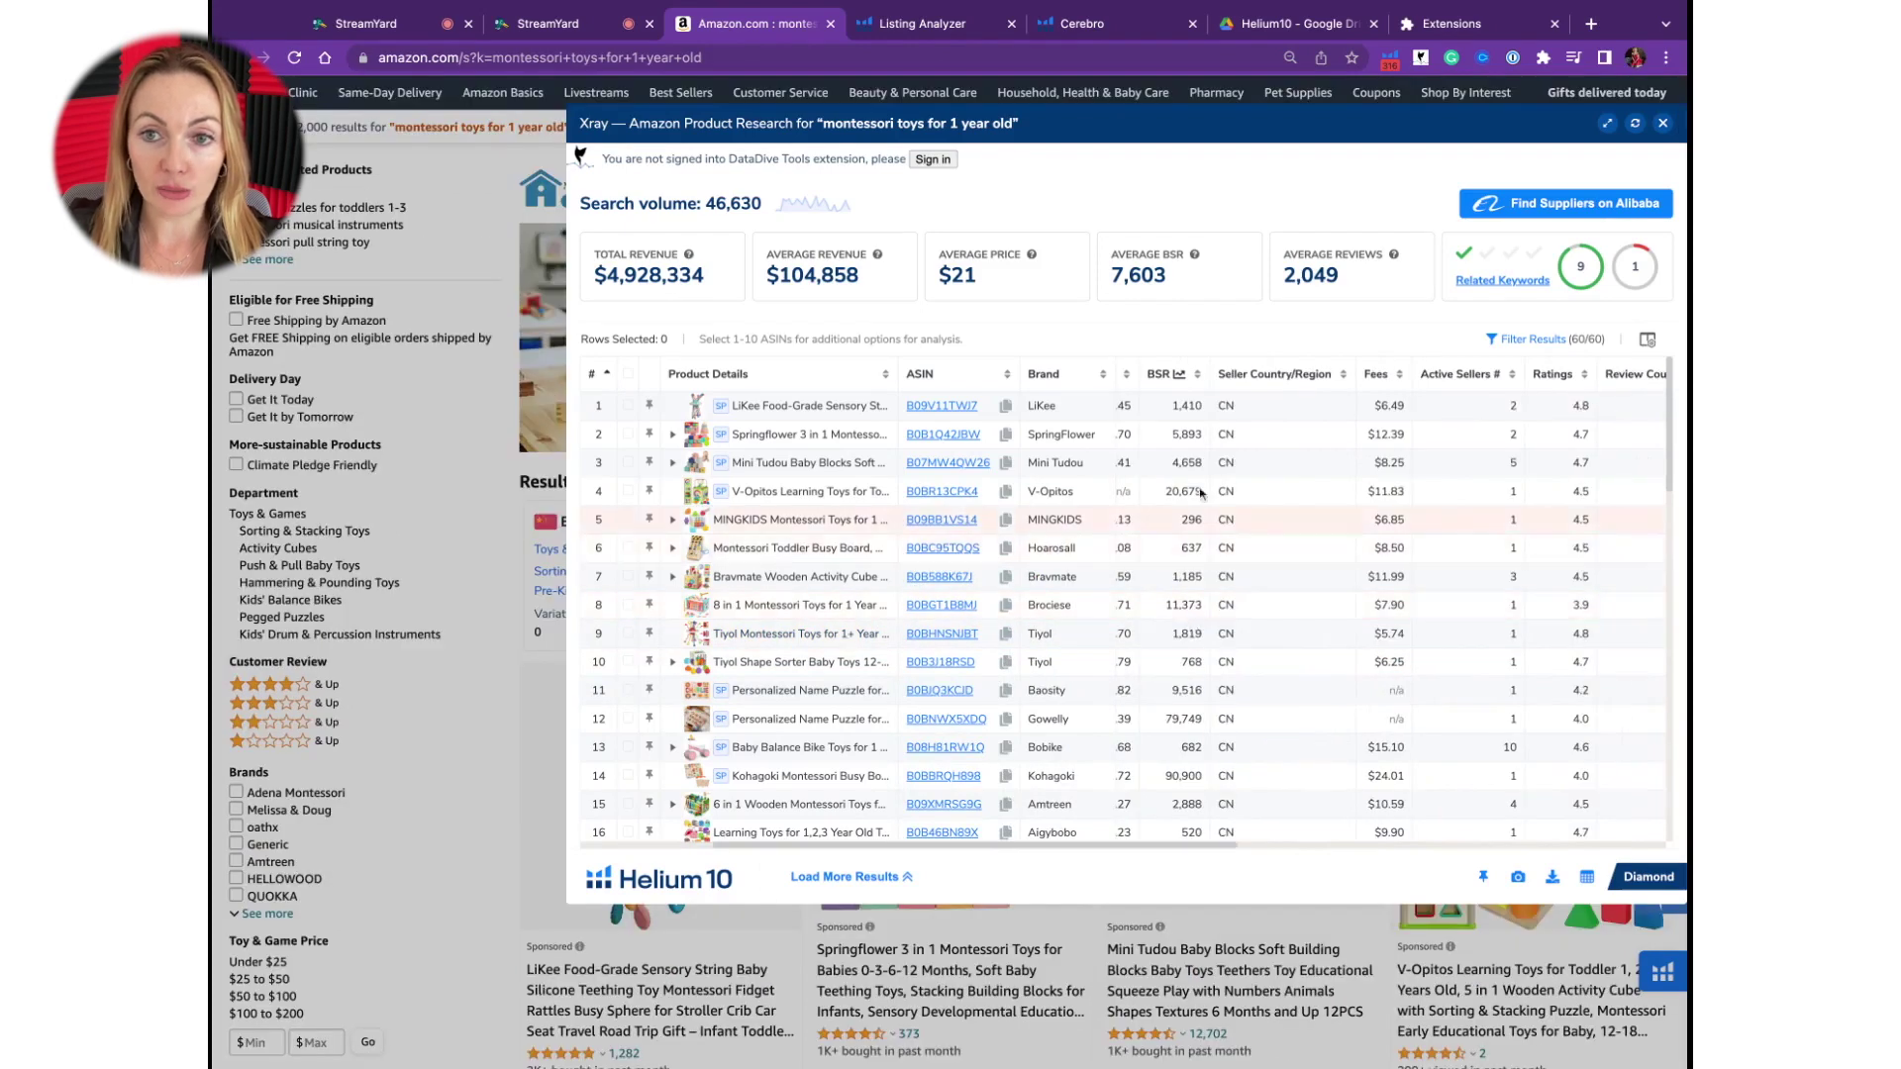
mouse_move(1265, 373)
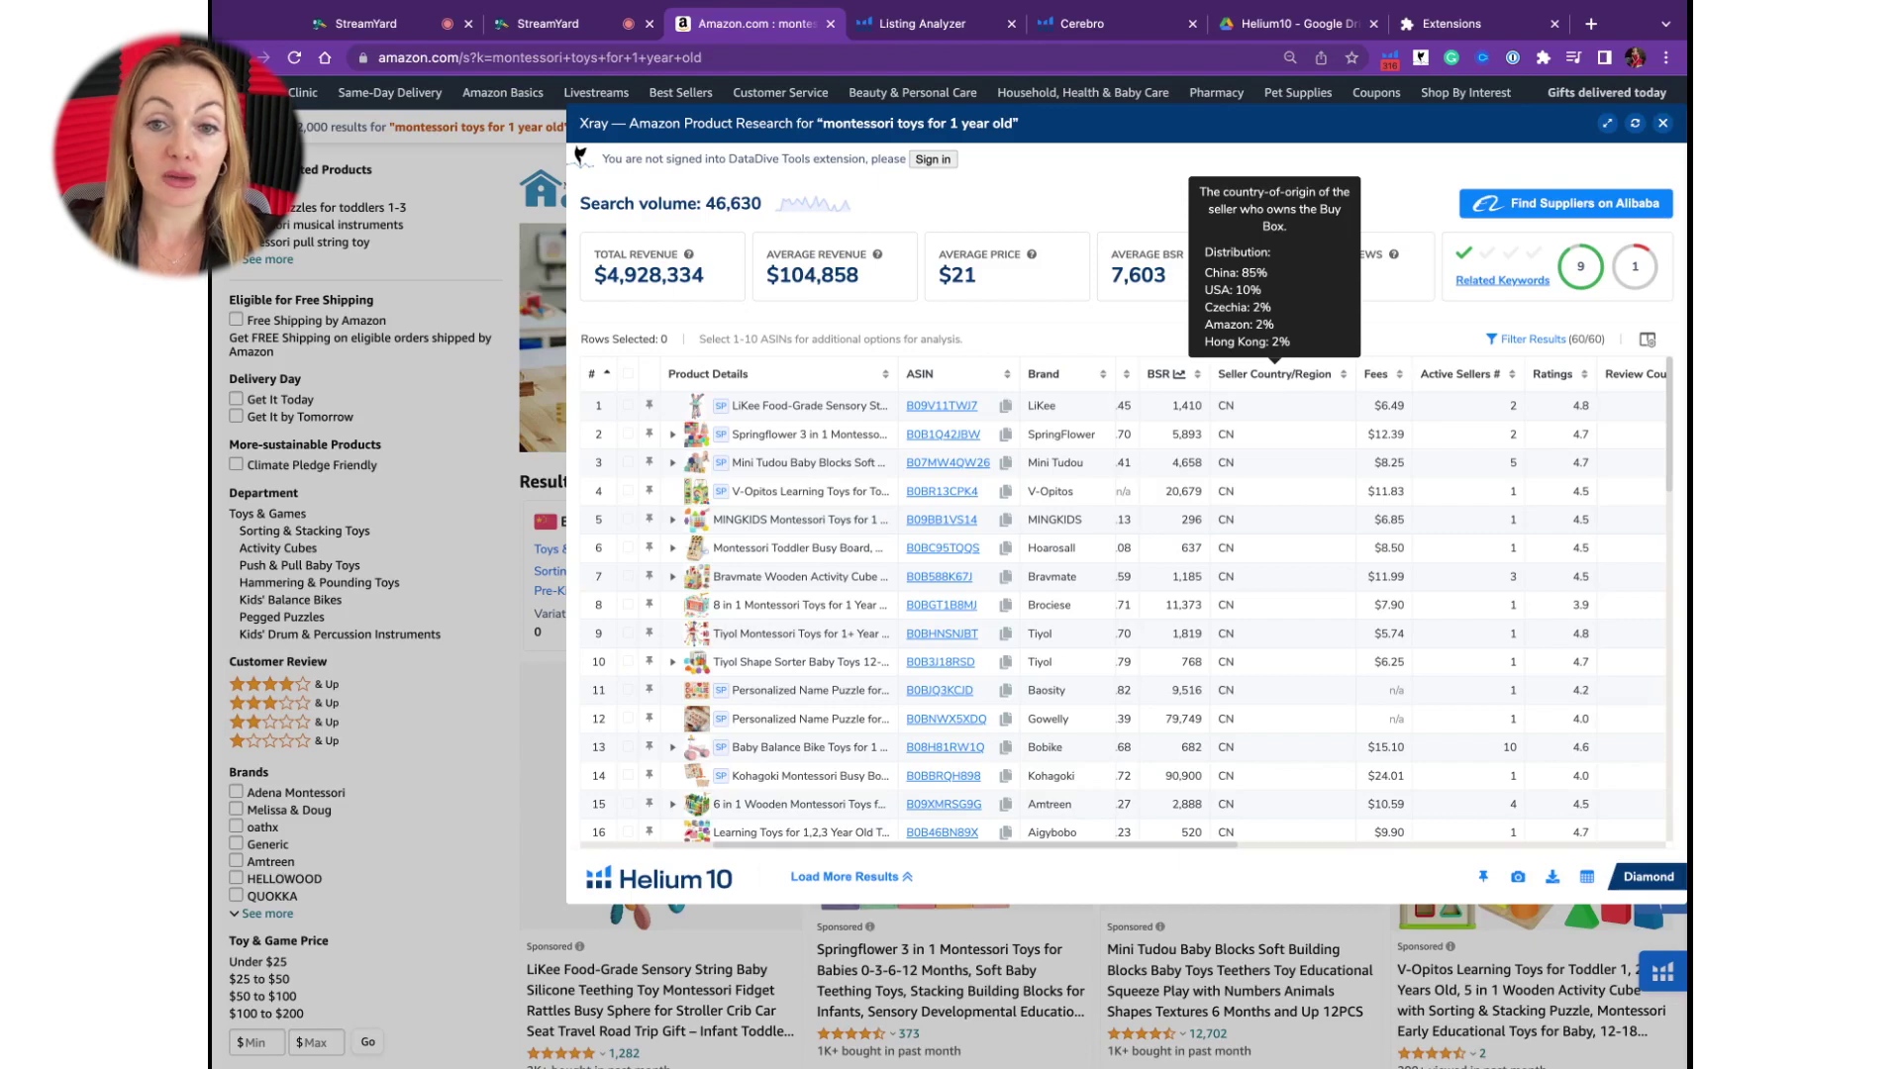
Scroll across the Xray columns and down the table to row 16.
scroll(1278, 476, "right", 5)
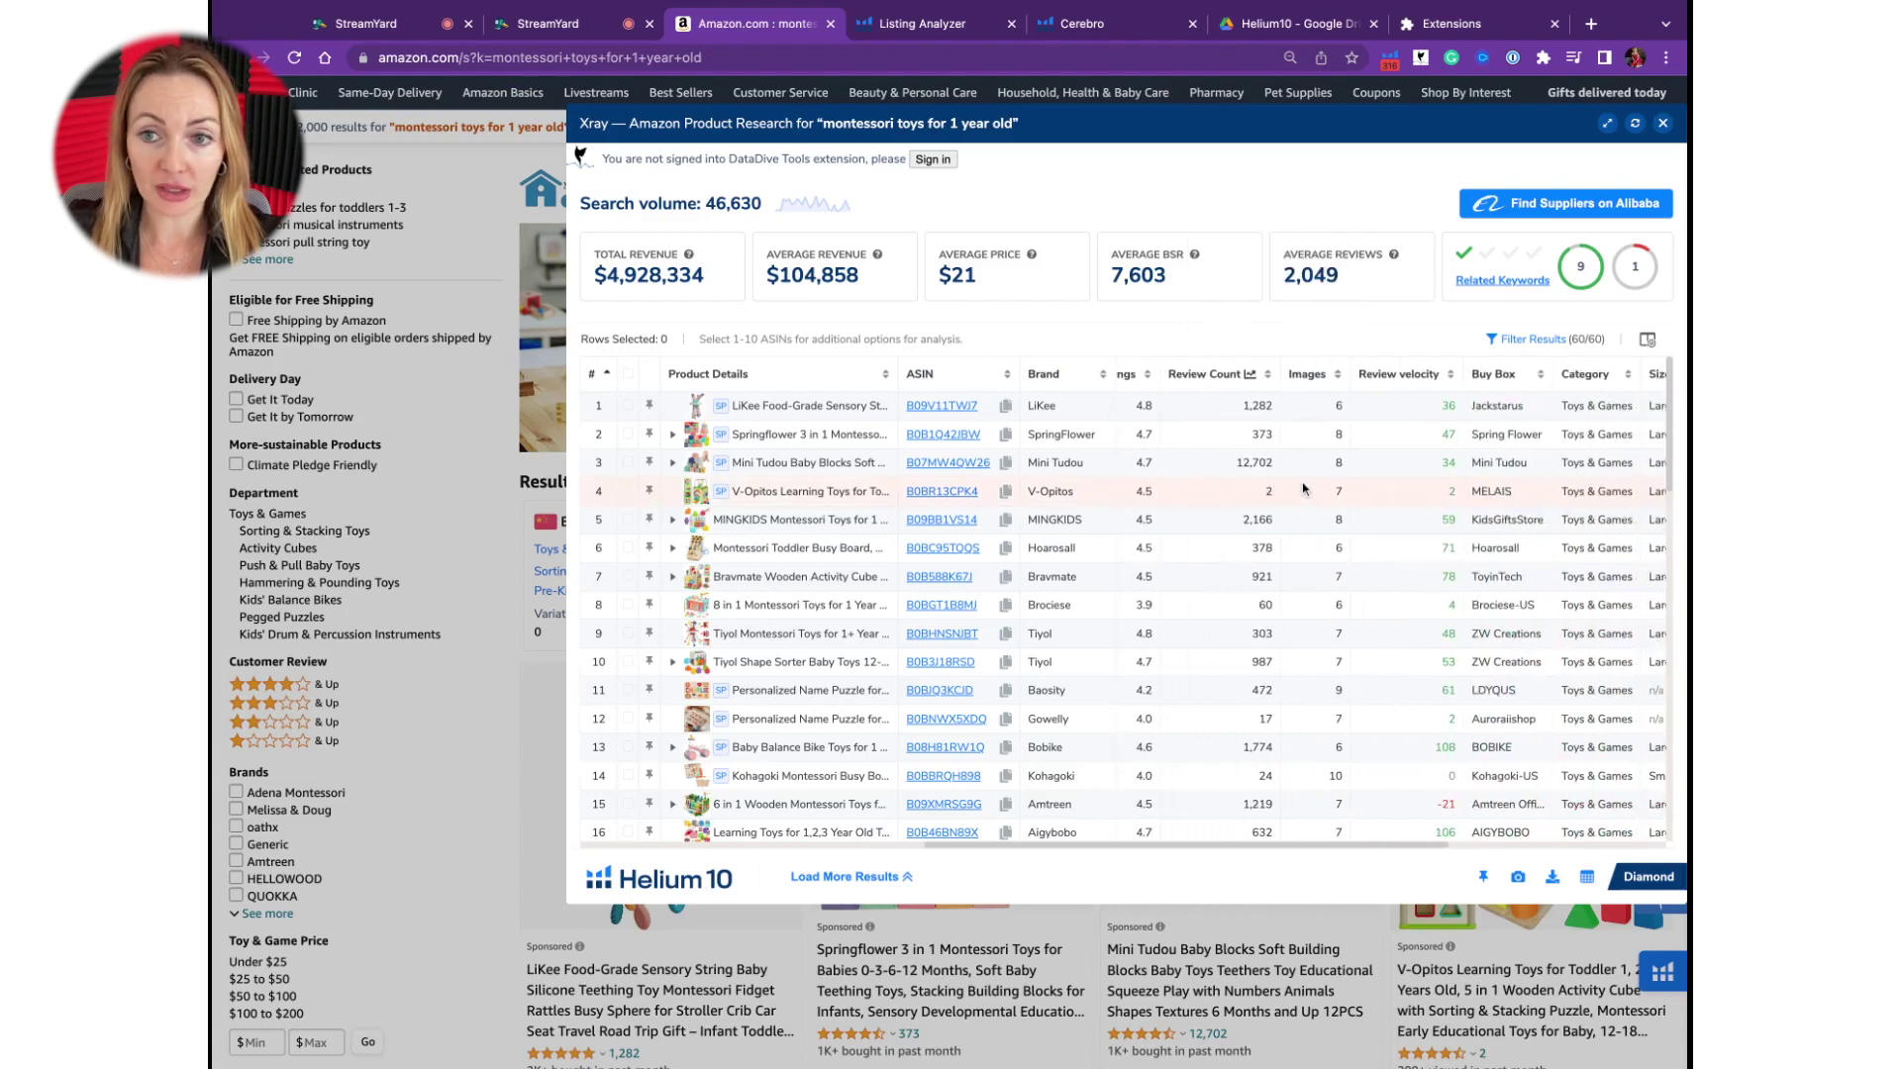
scroll(1250, 473, "right", 1)
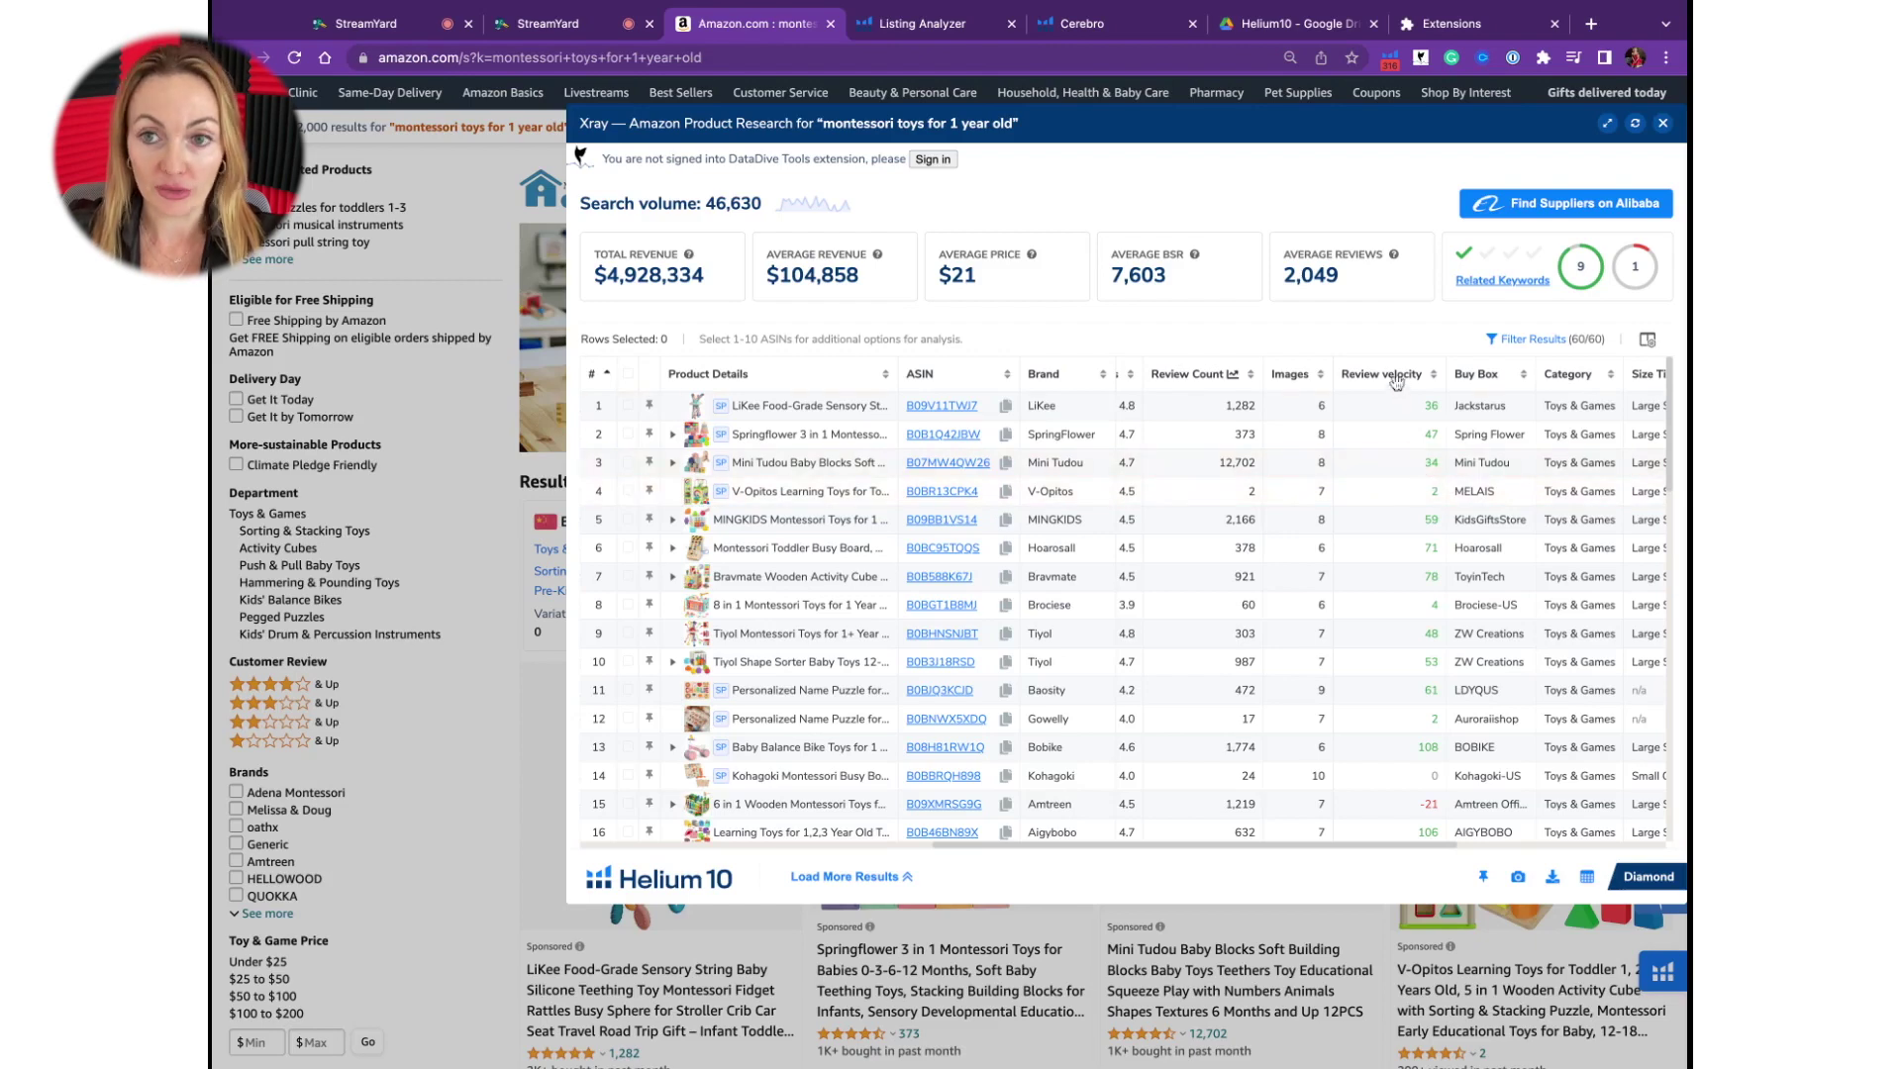
mouse_move(1398, 374)
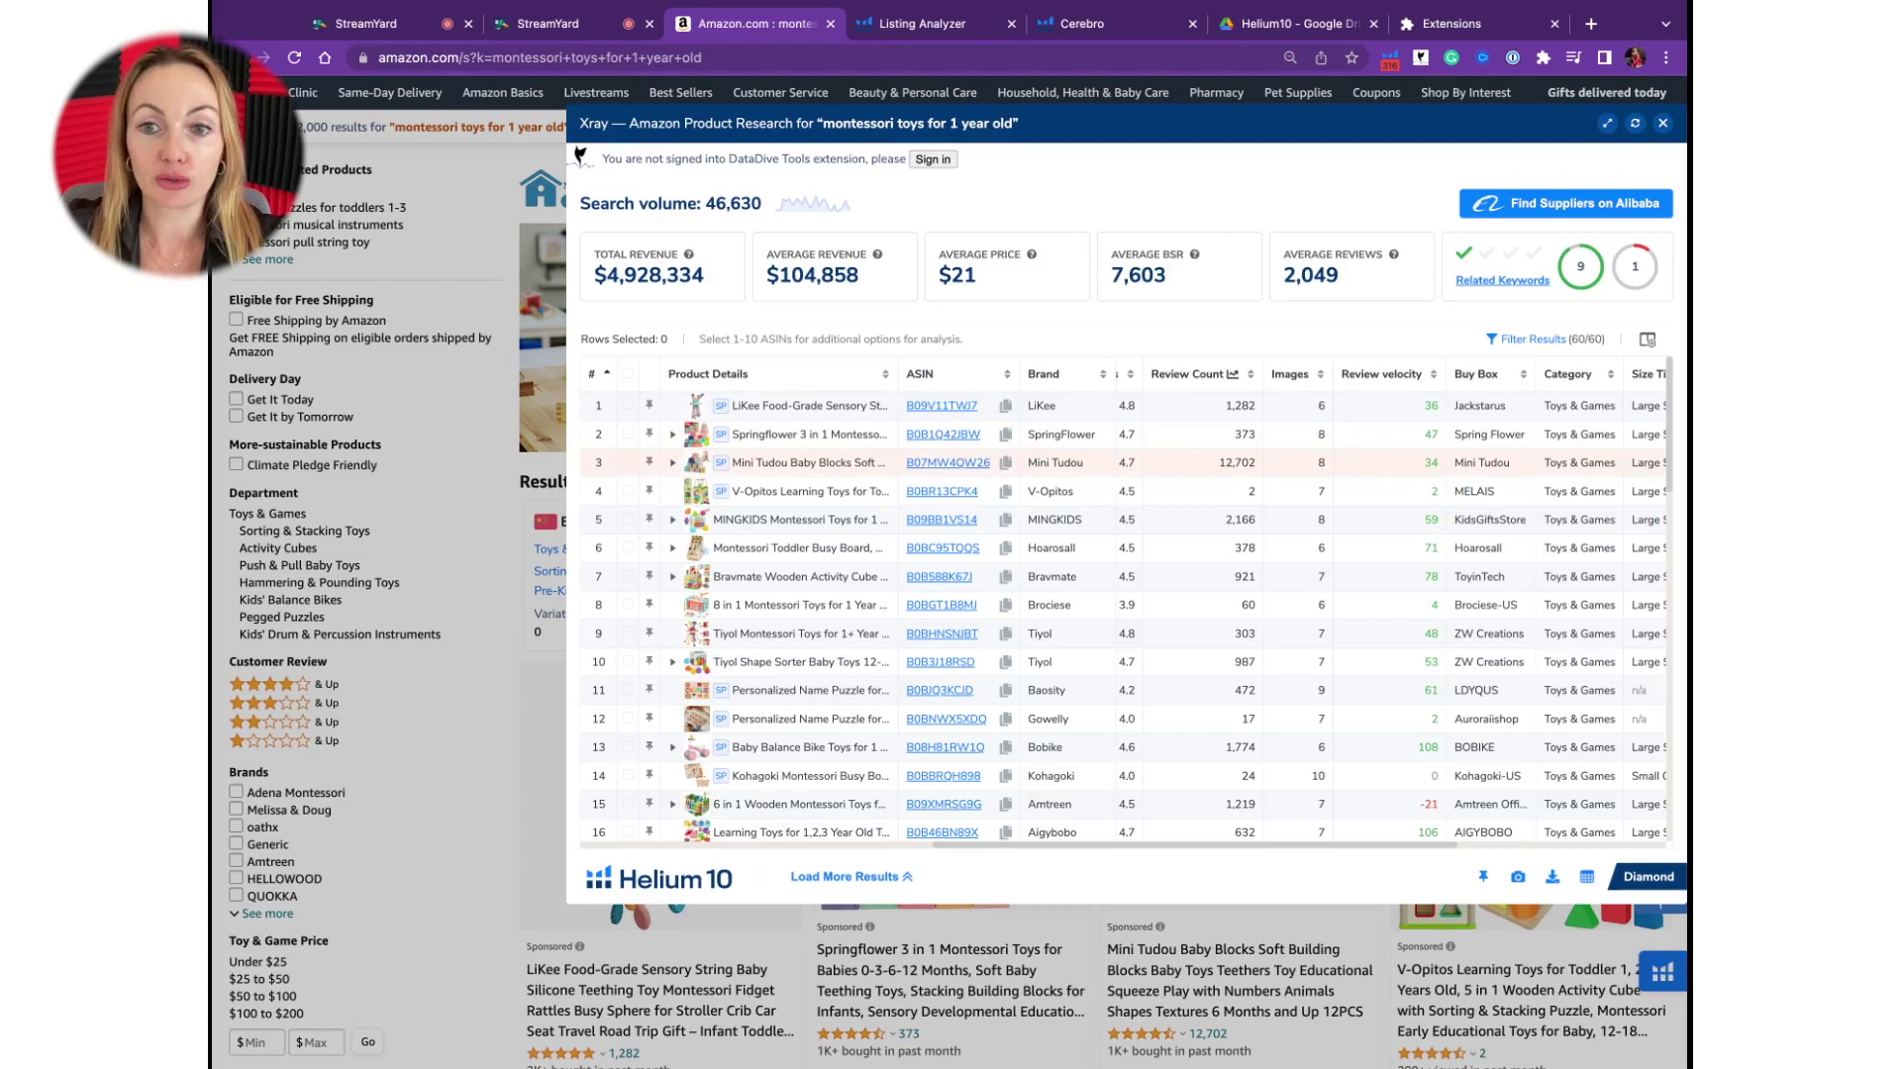
scroll(1386, 604, "left", 2)
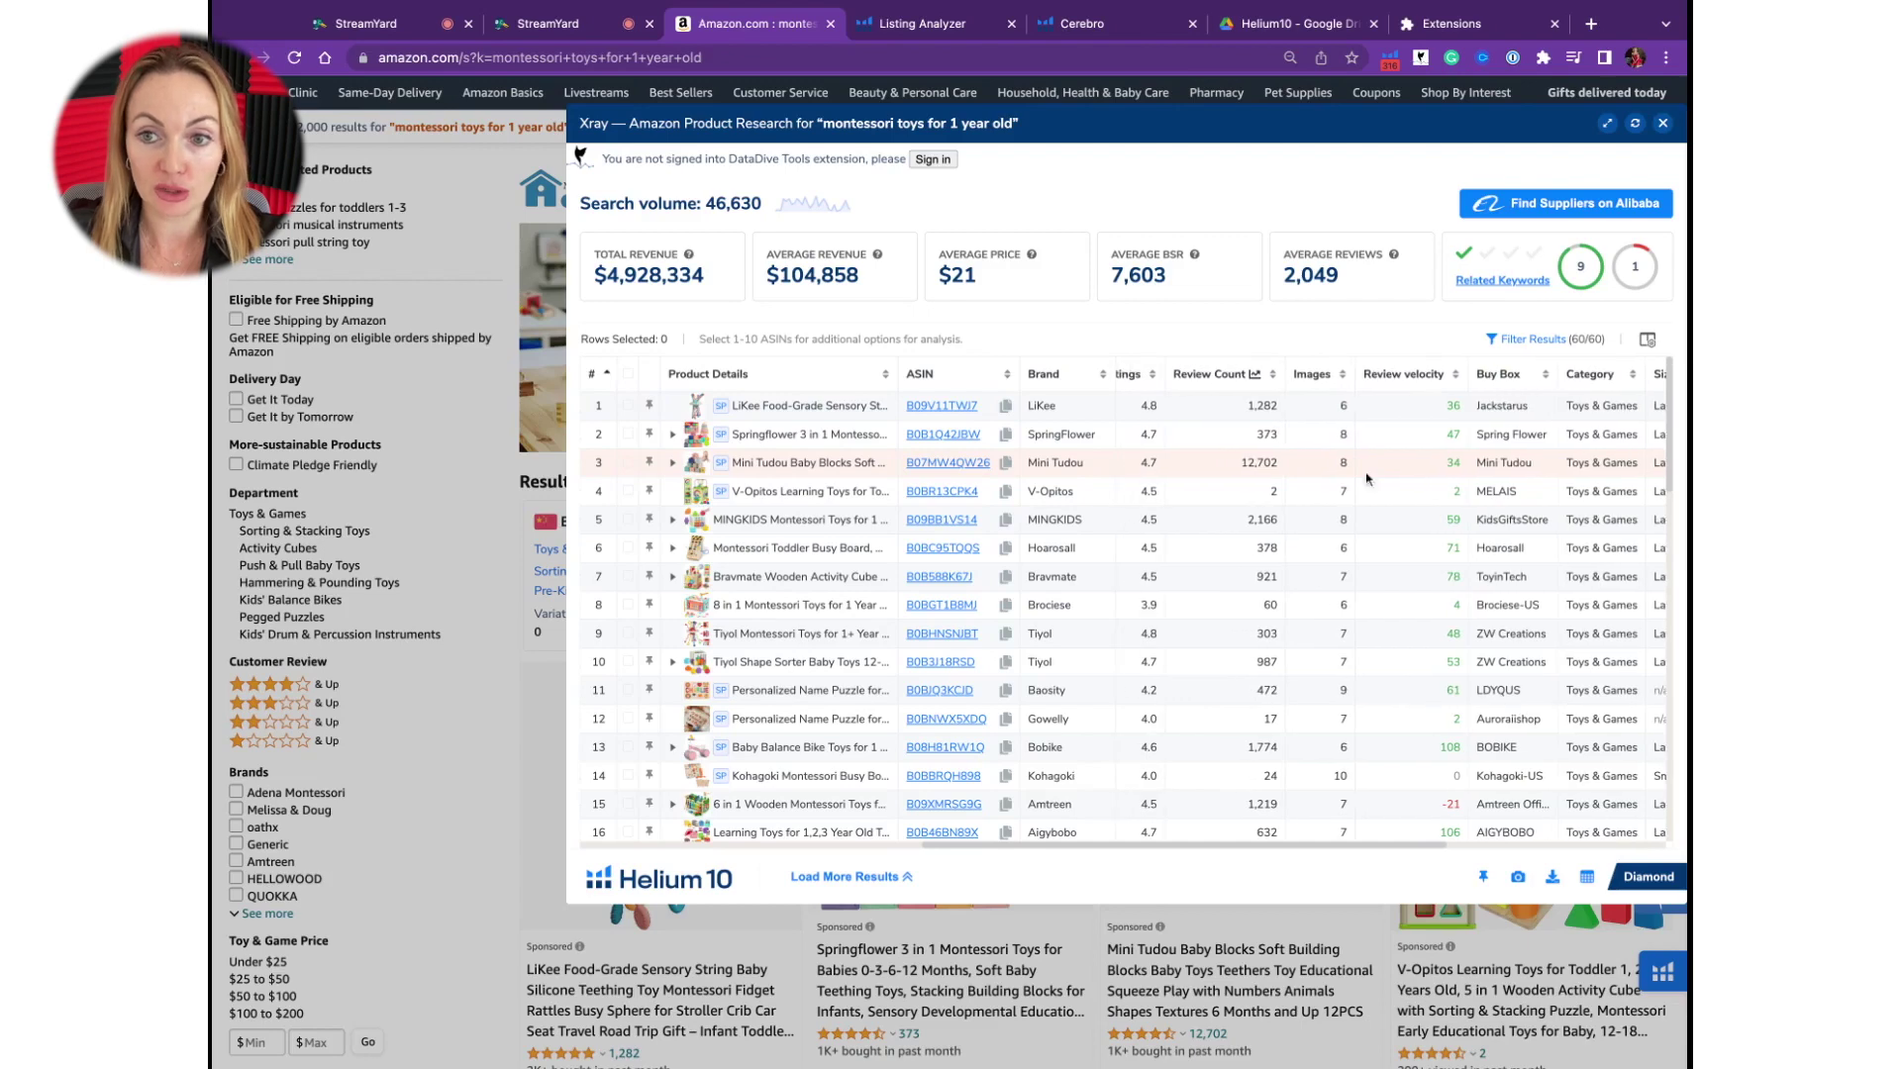
scroll(1357, 484, "down", 1)
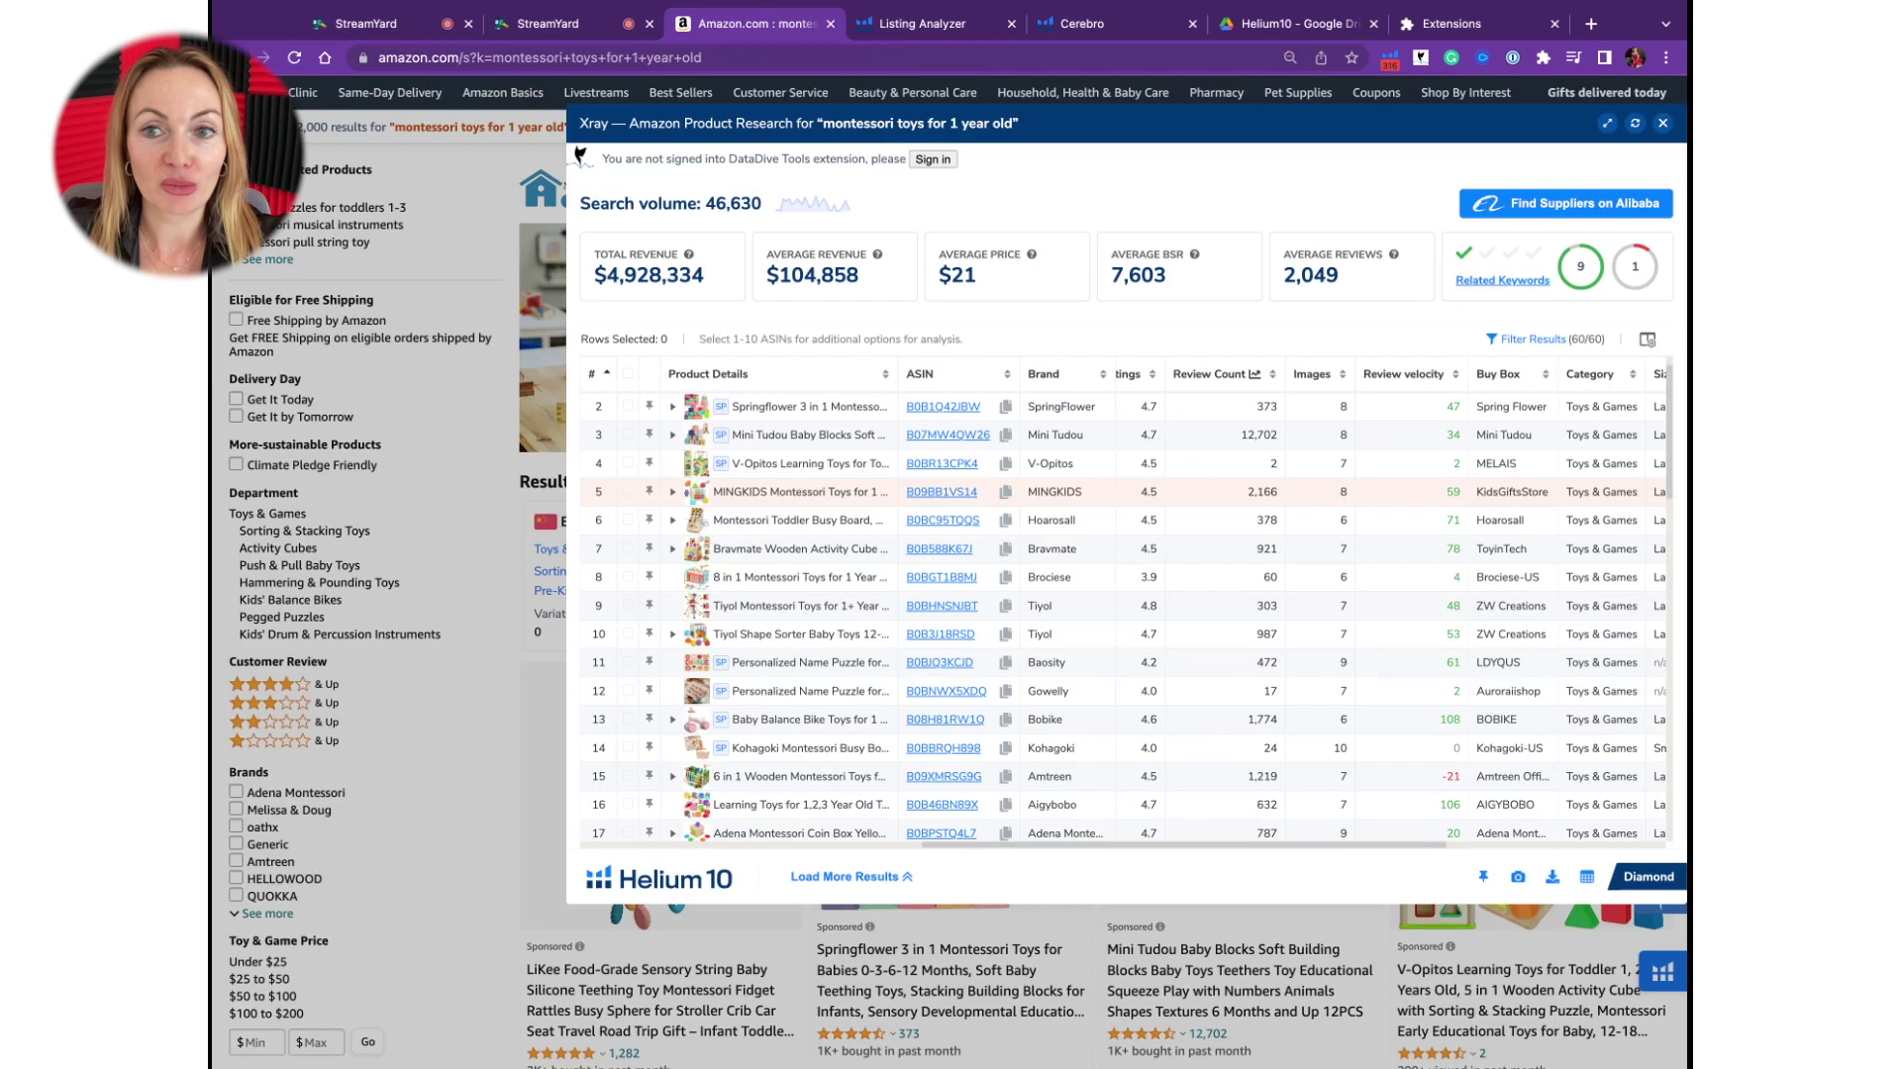
scroll(1303, 525, "down", 2)
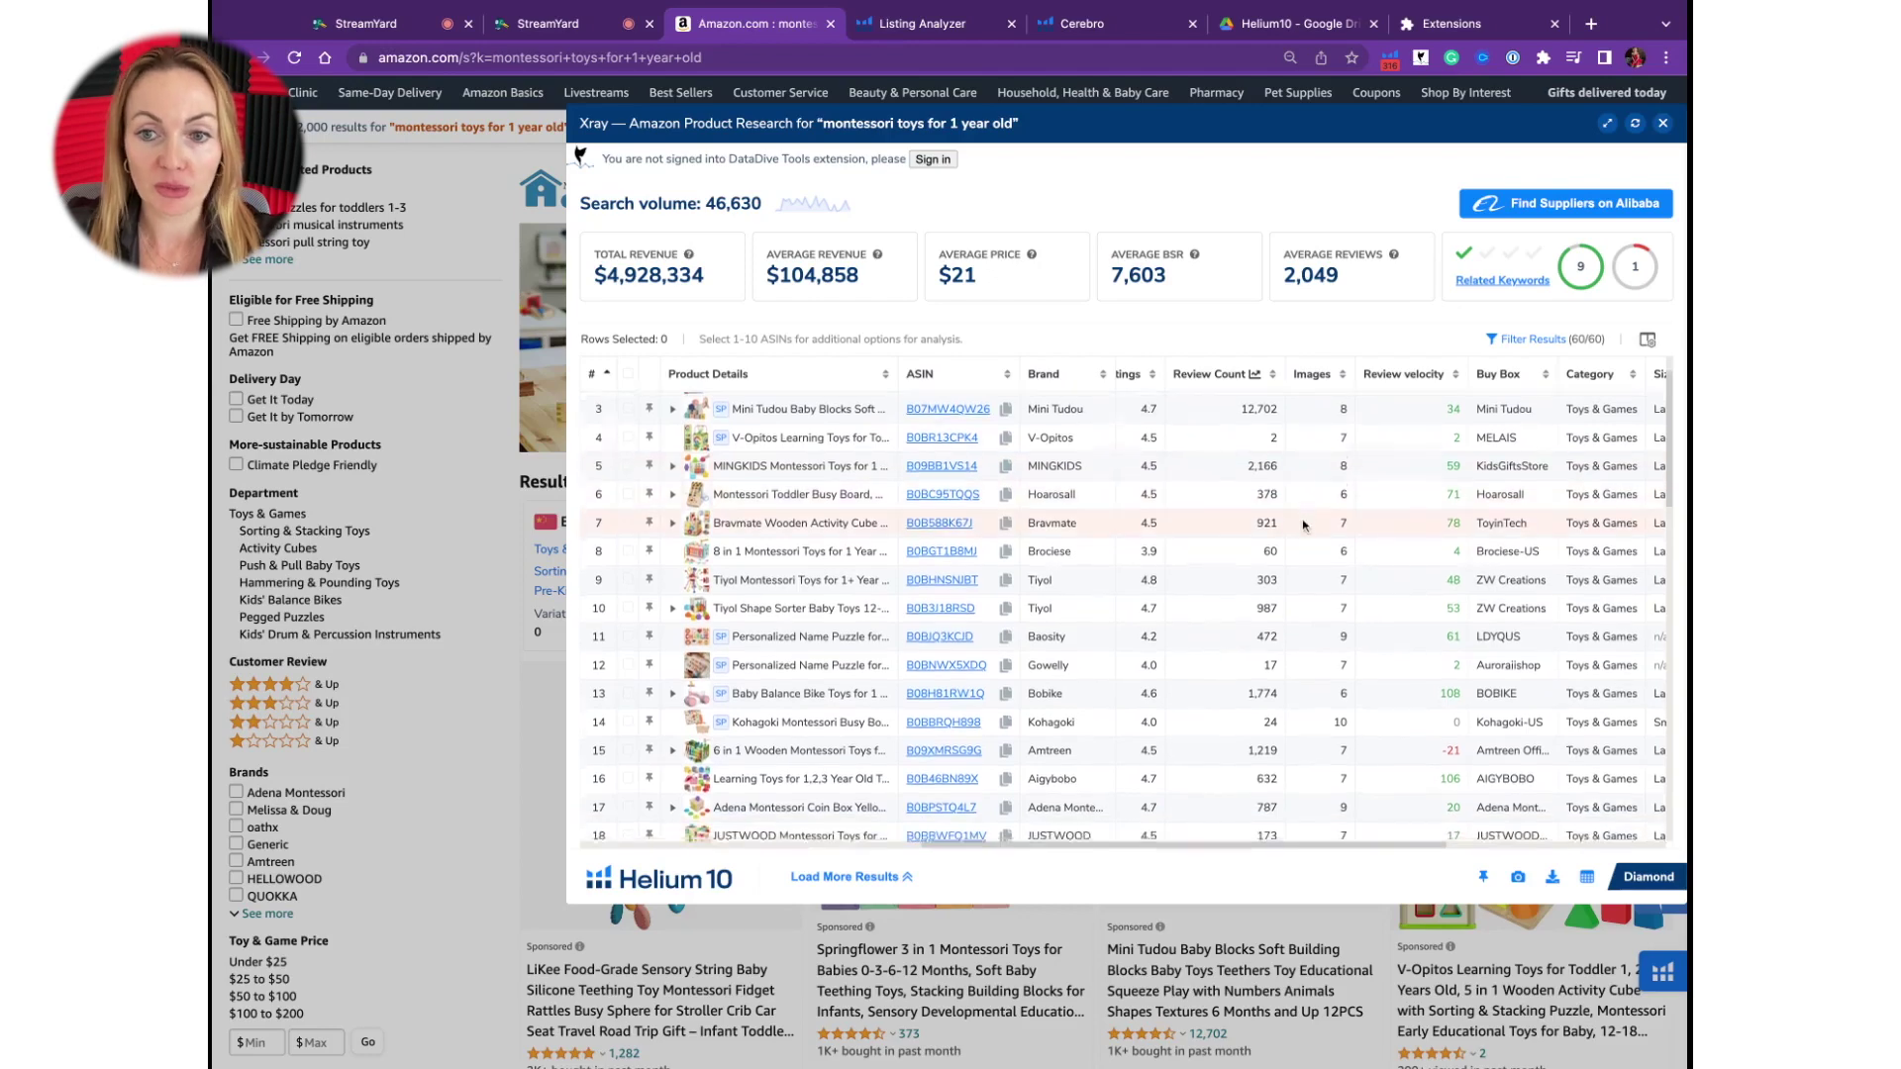
scroll(918, 614, "down", 5)
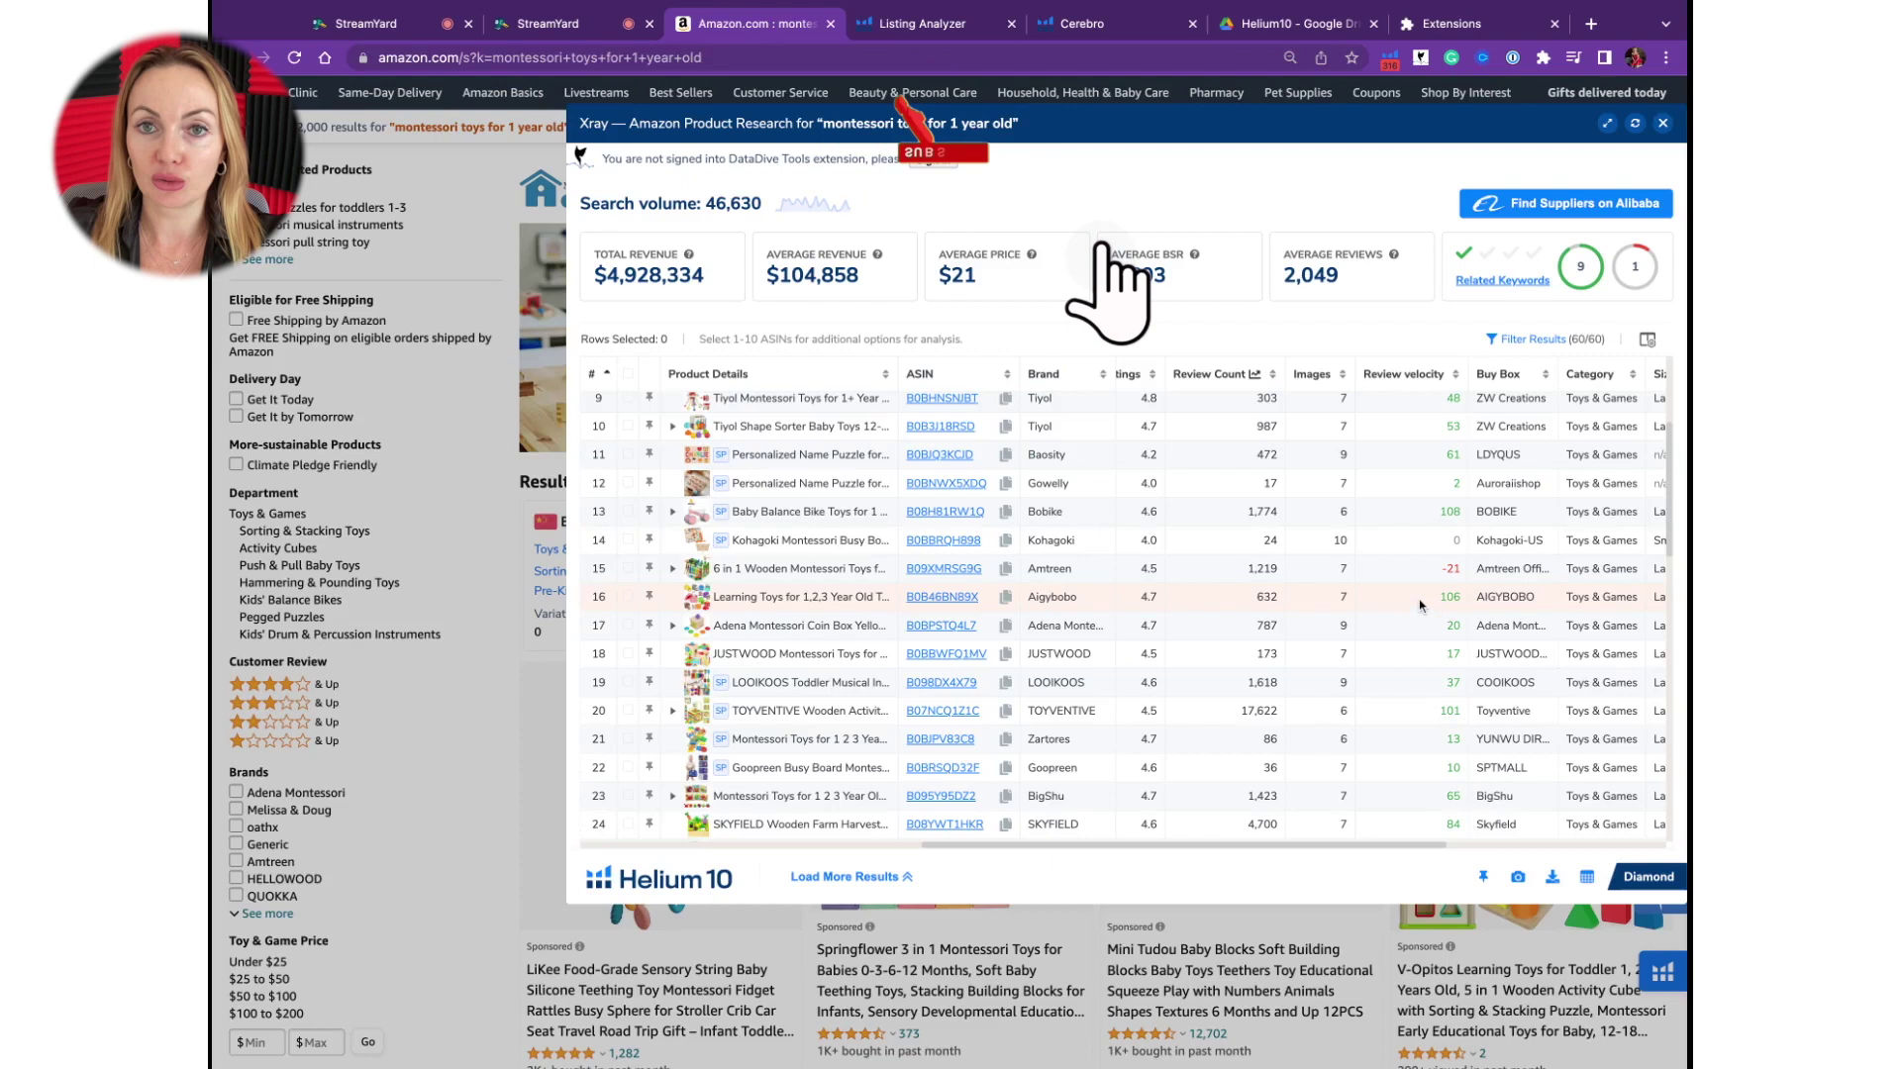
Highlight row 16's 8,972 sales and 632 review count, then return to the Price columns.
scroll(1419, 606, "left", 5)
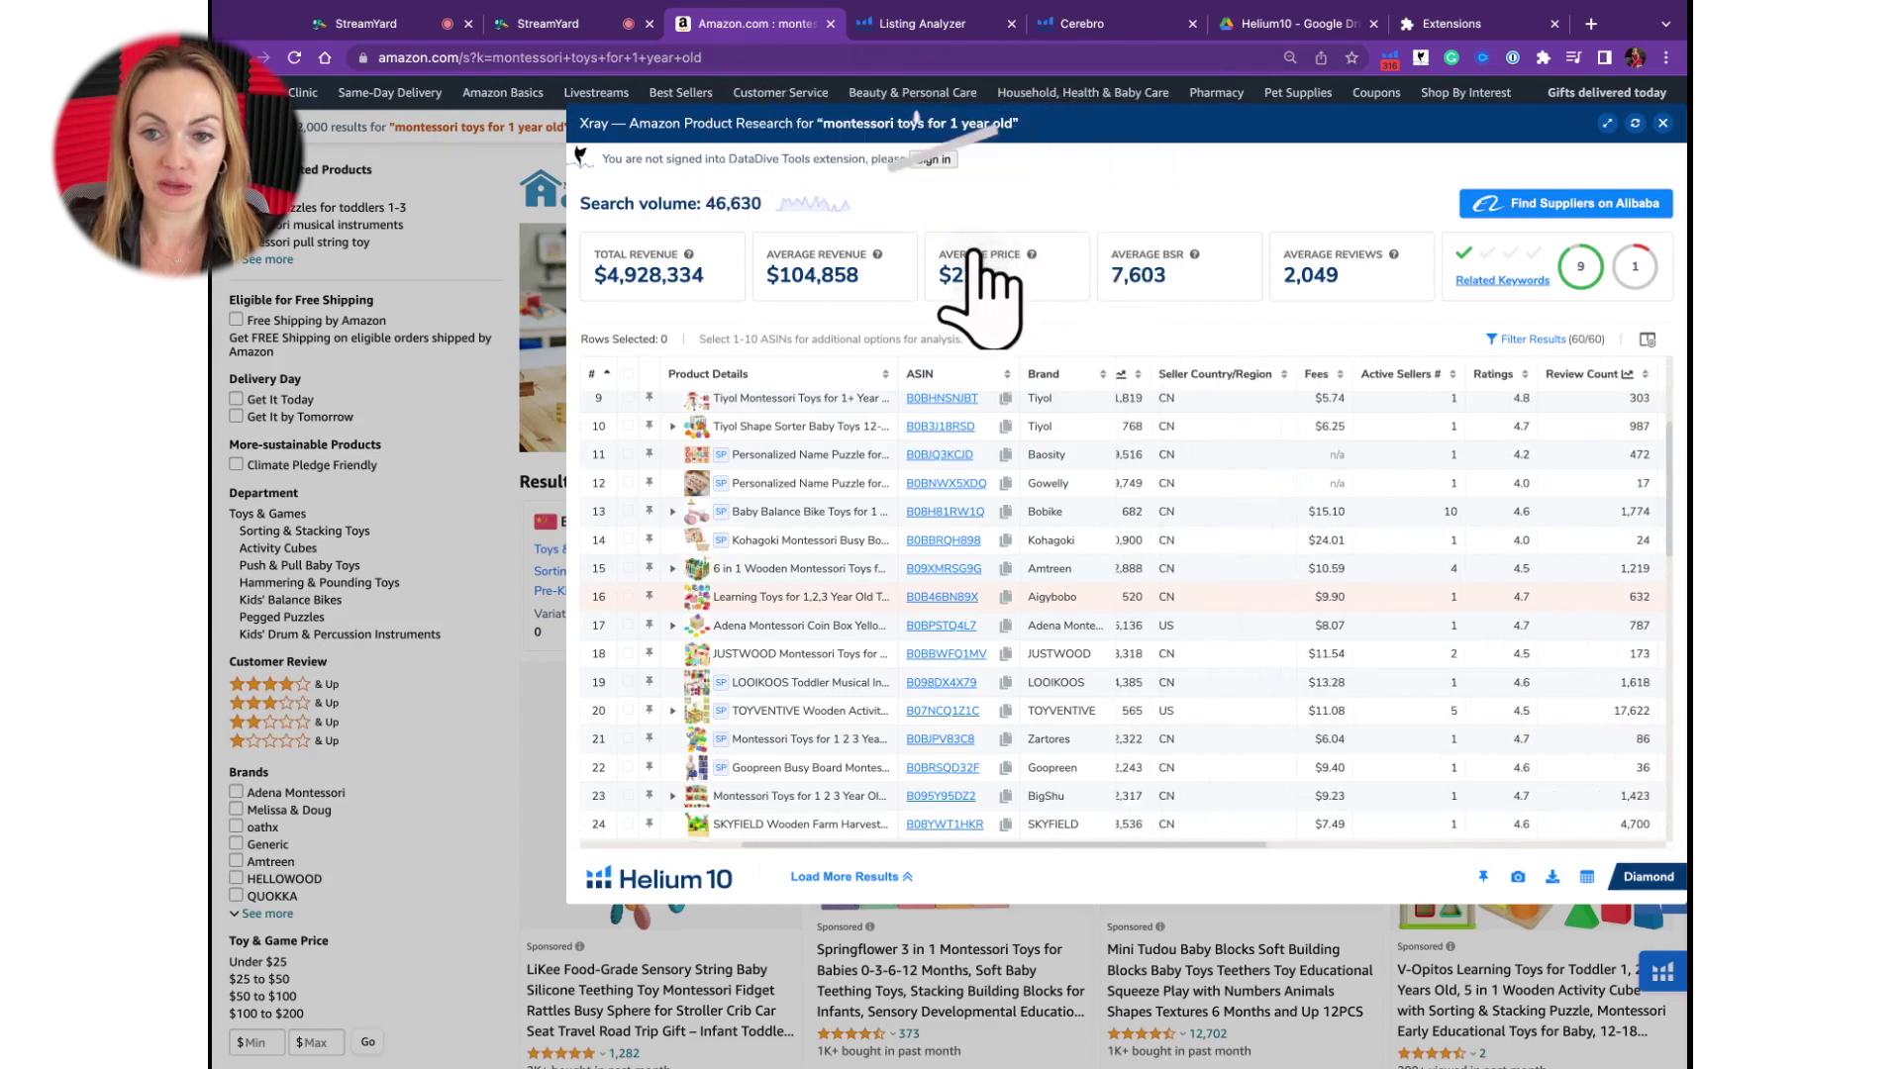
scroll(1225, 594, "left", 5)
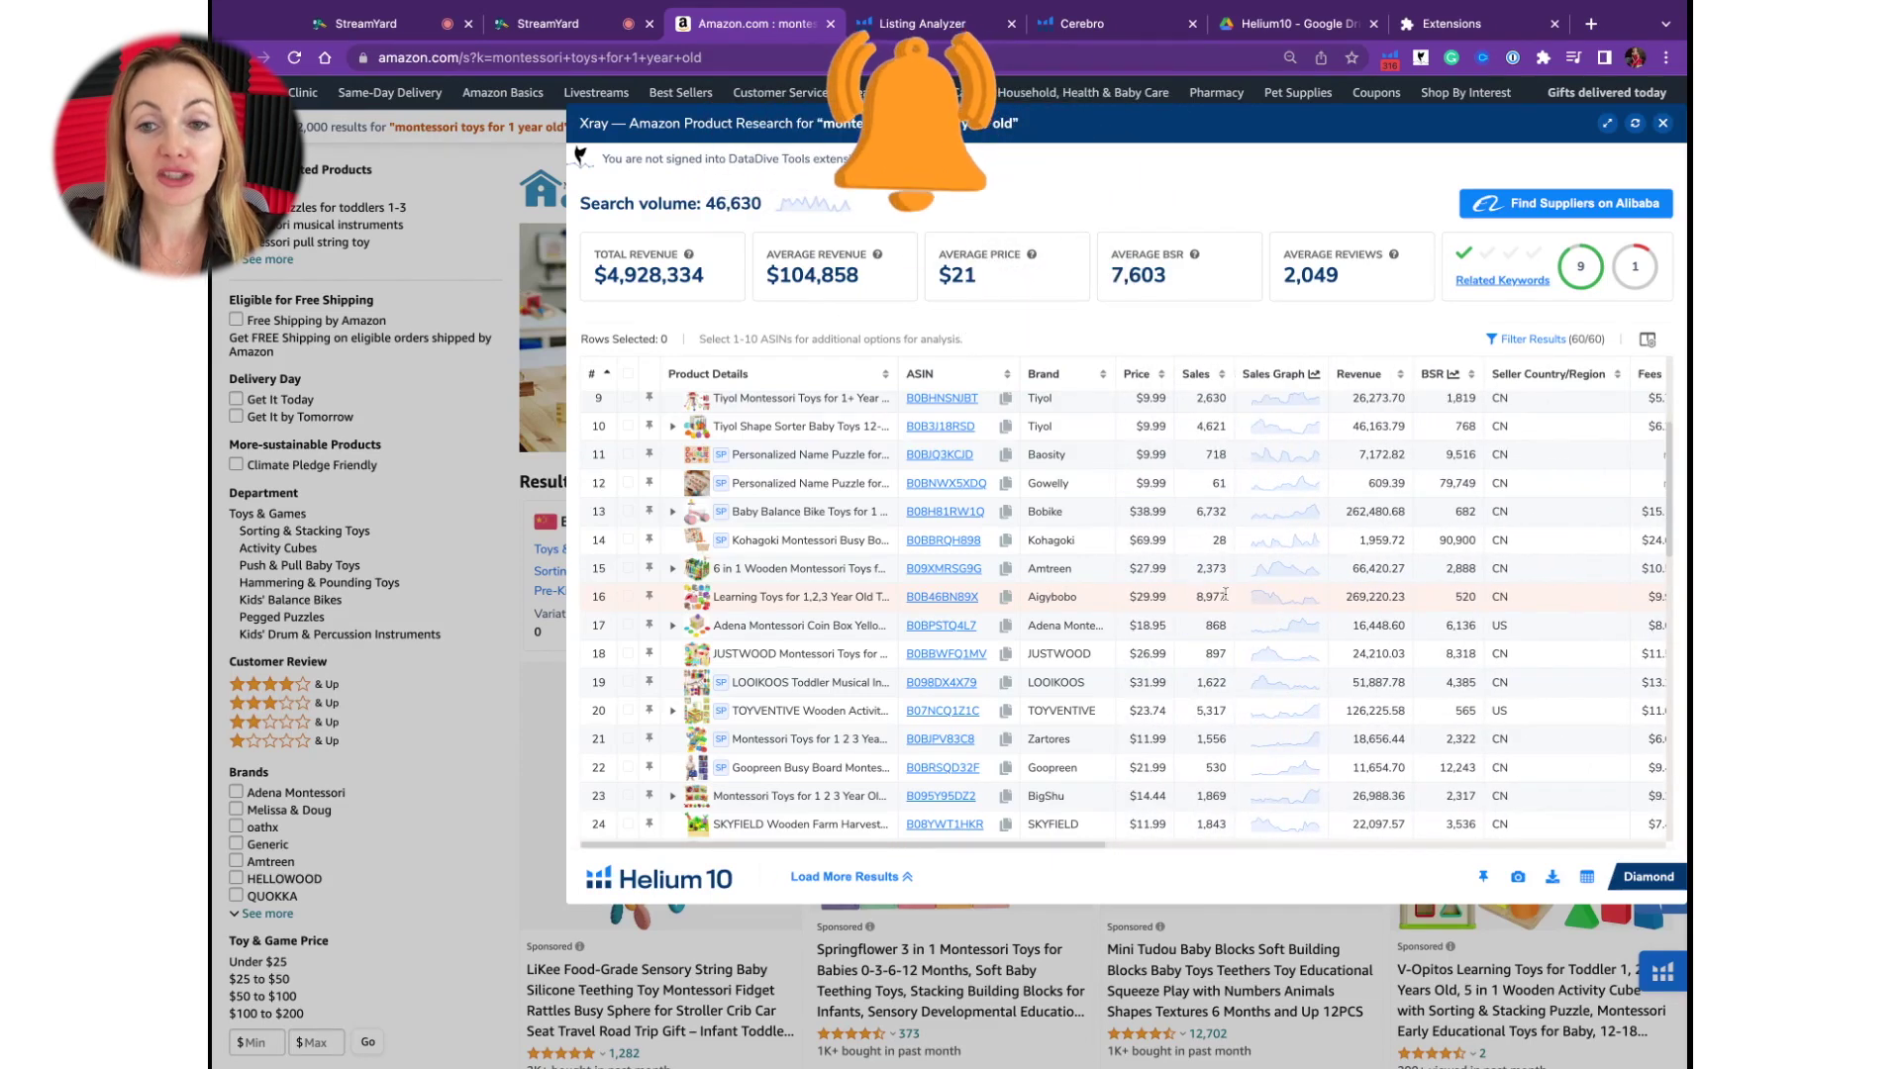
double_click(1225, 594)
scroll(1225, 599, "right", 8)
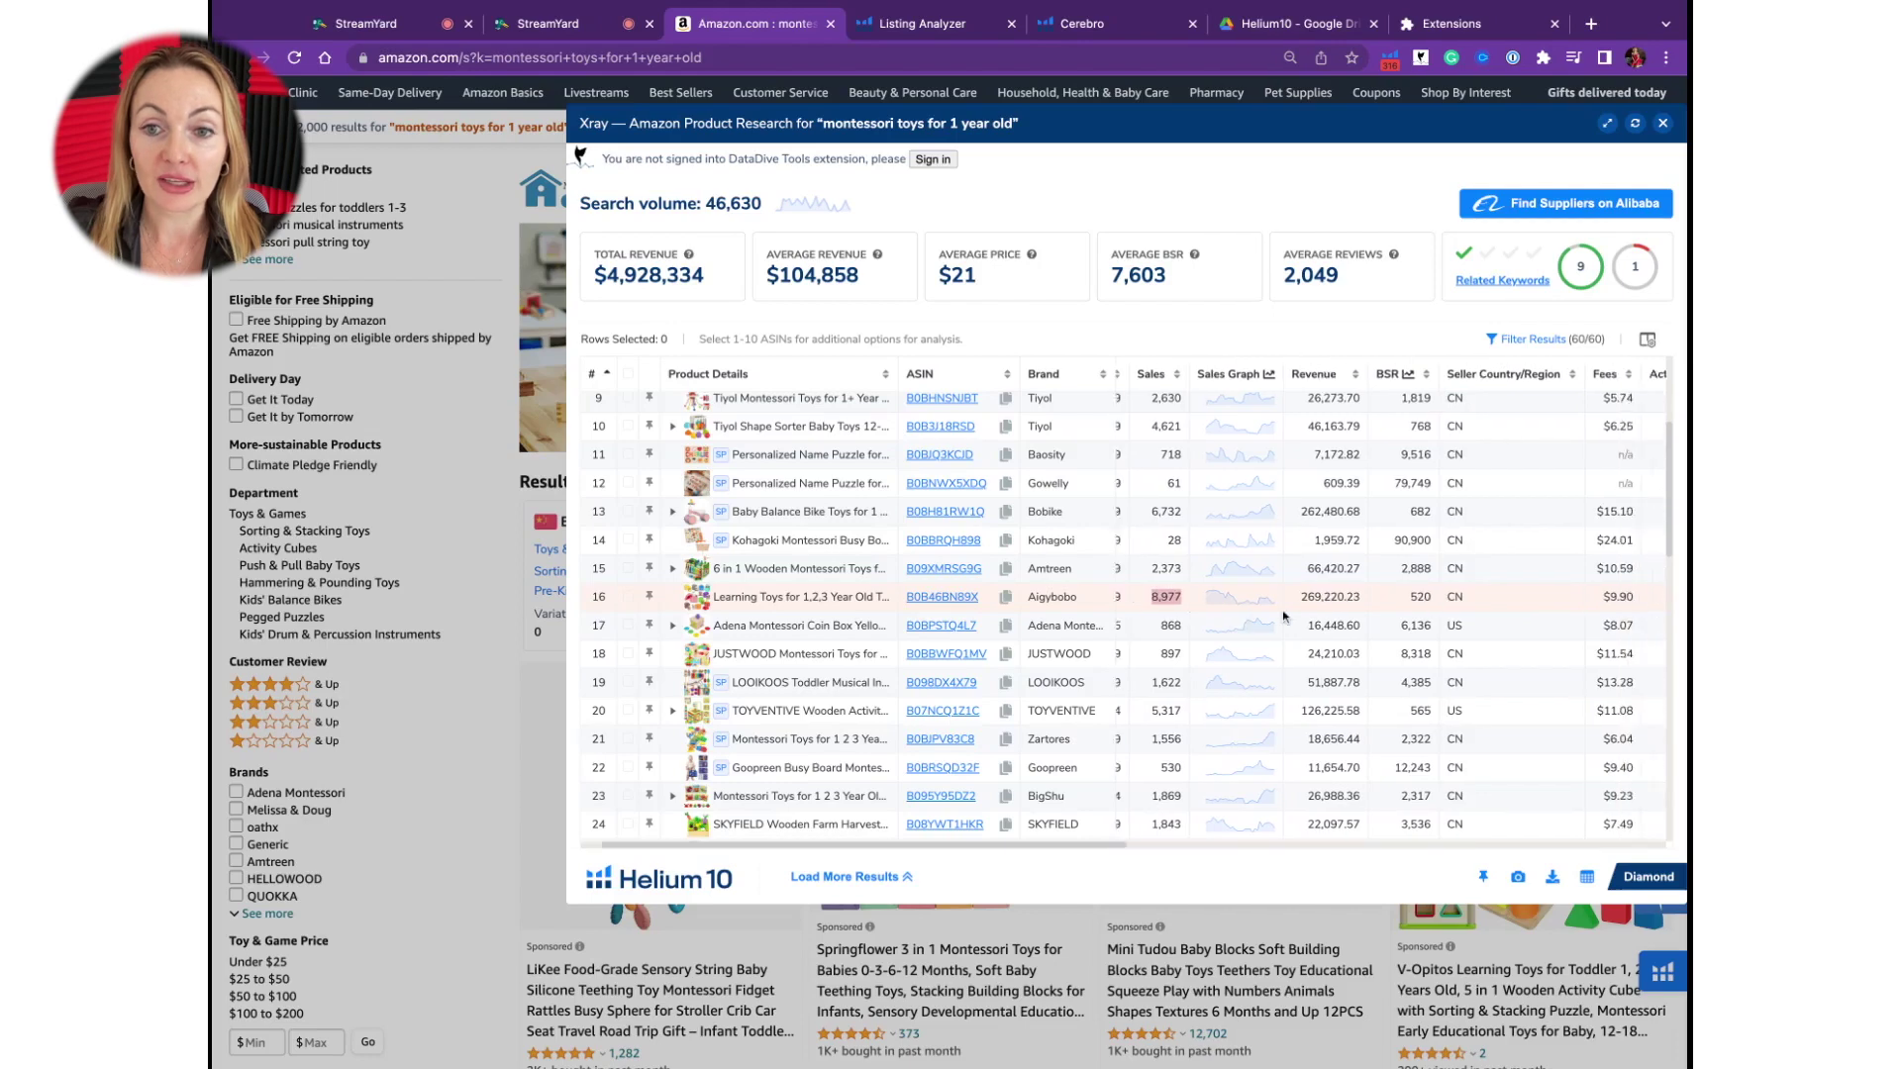
scroll(1307, 610, "right", 2)
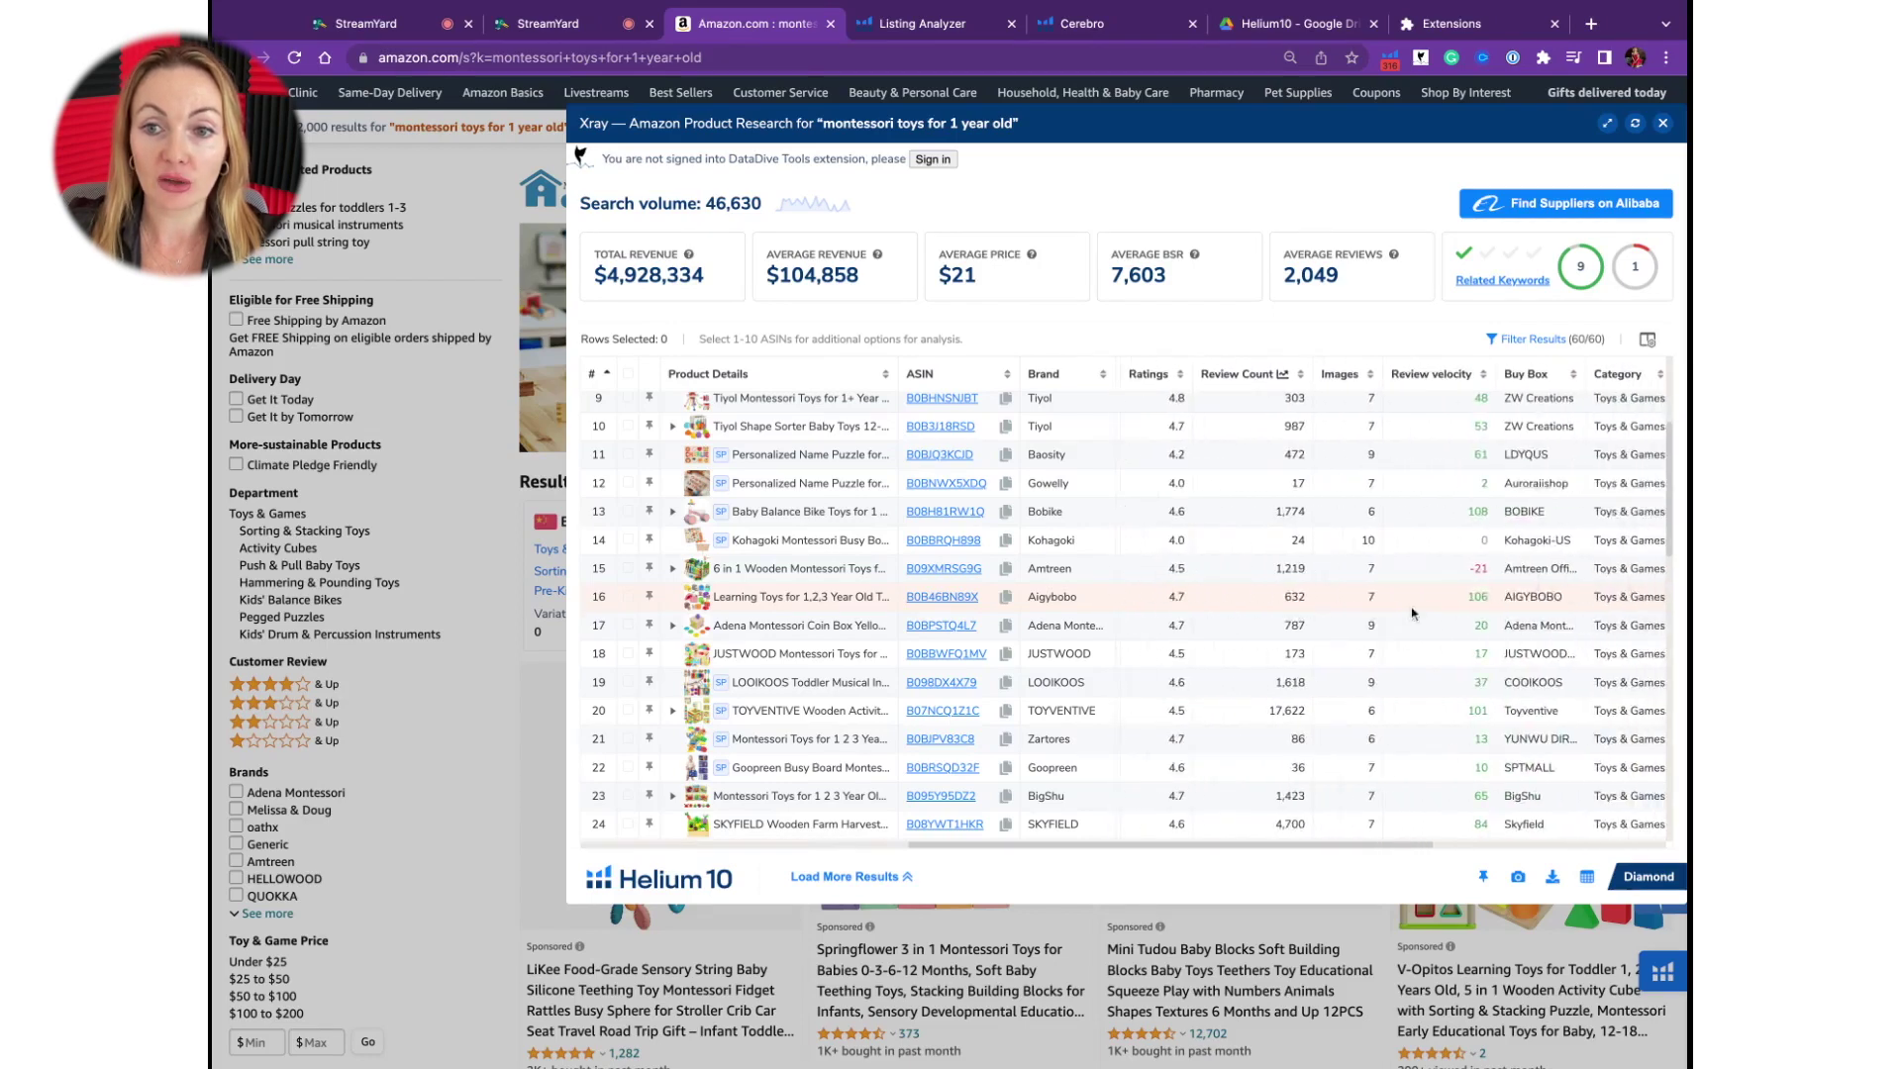
double_click(1304, 602)
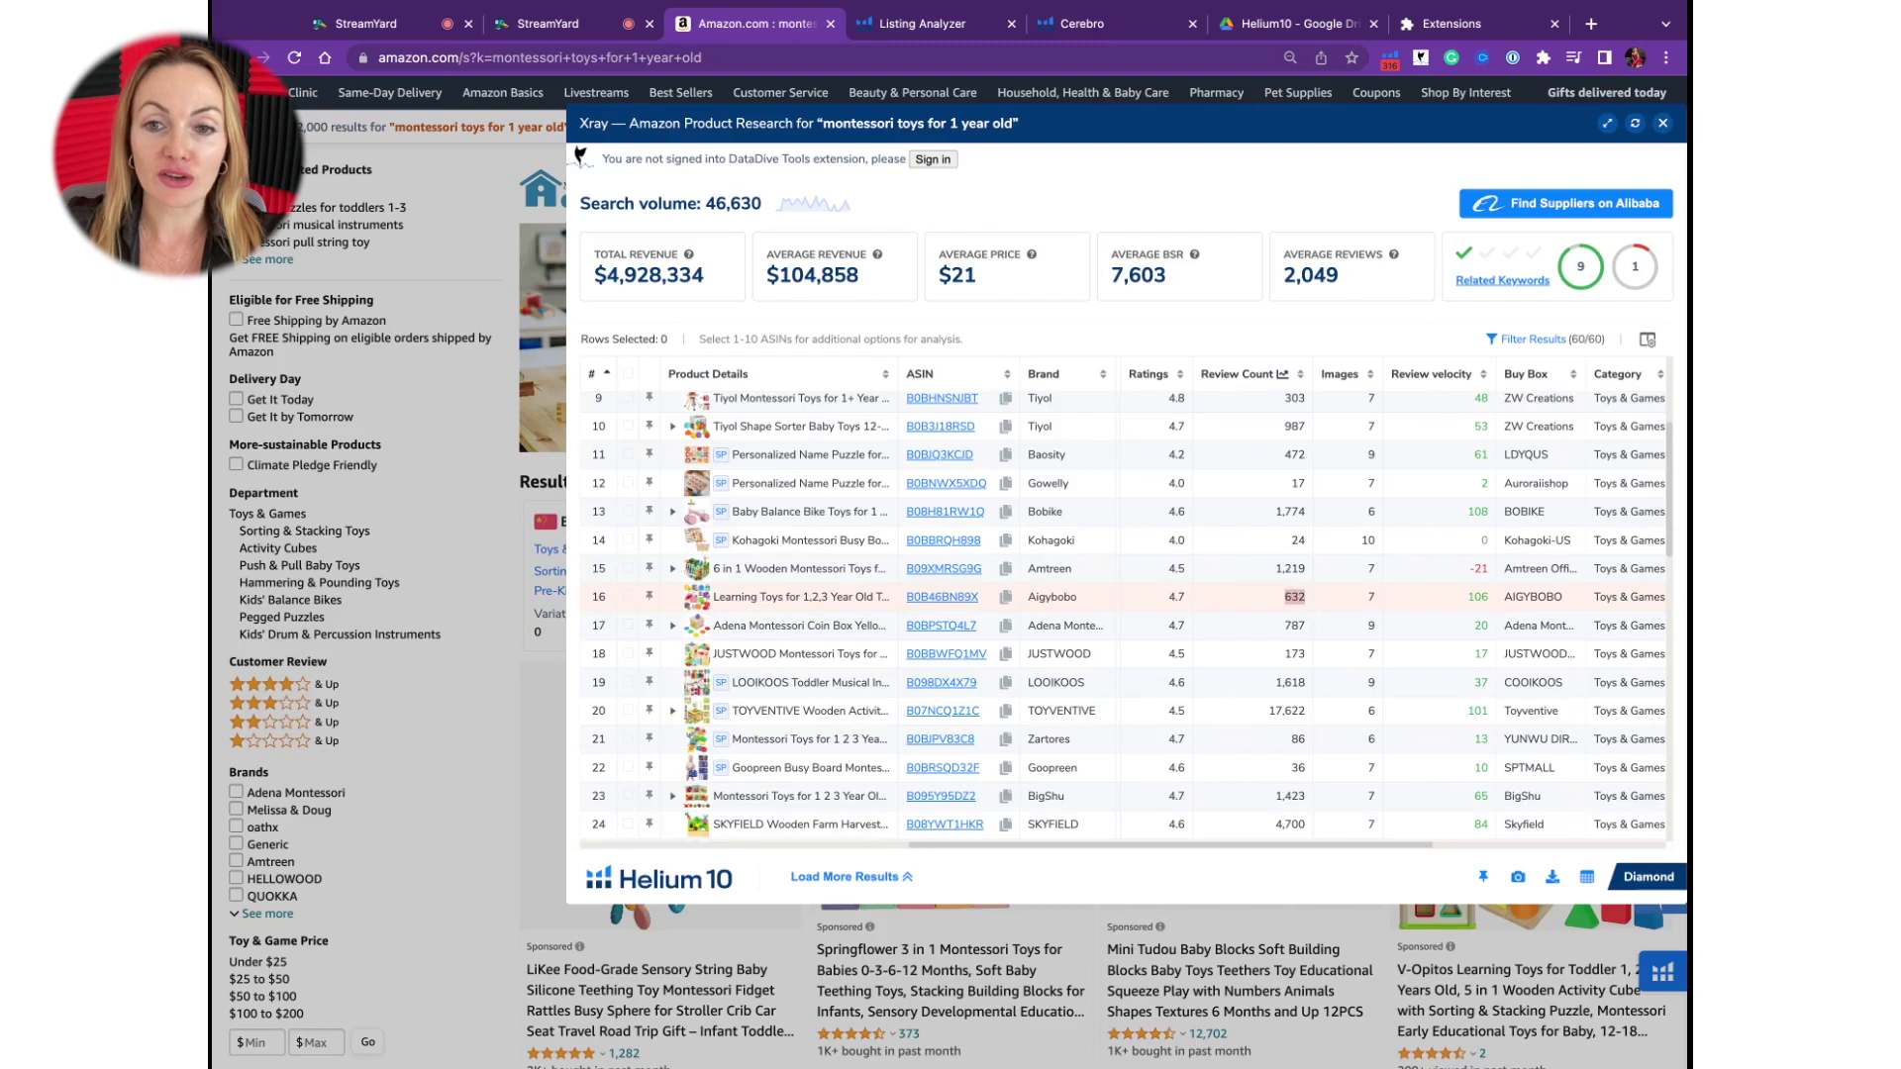
scroll(1124, 610, "left", 5)
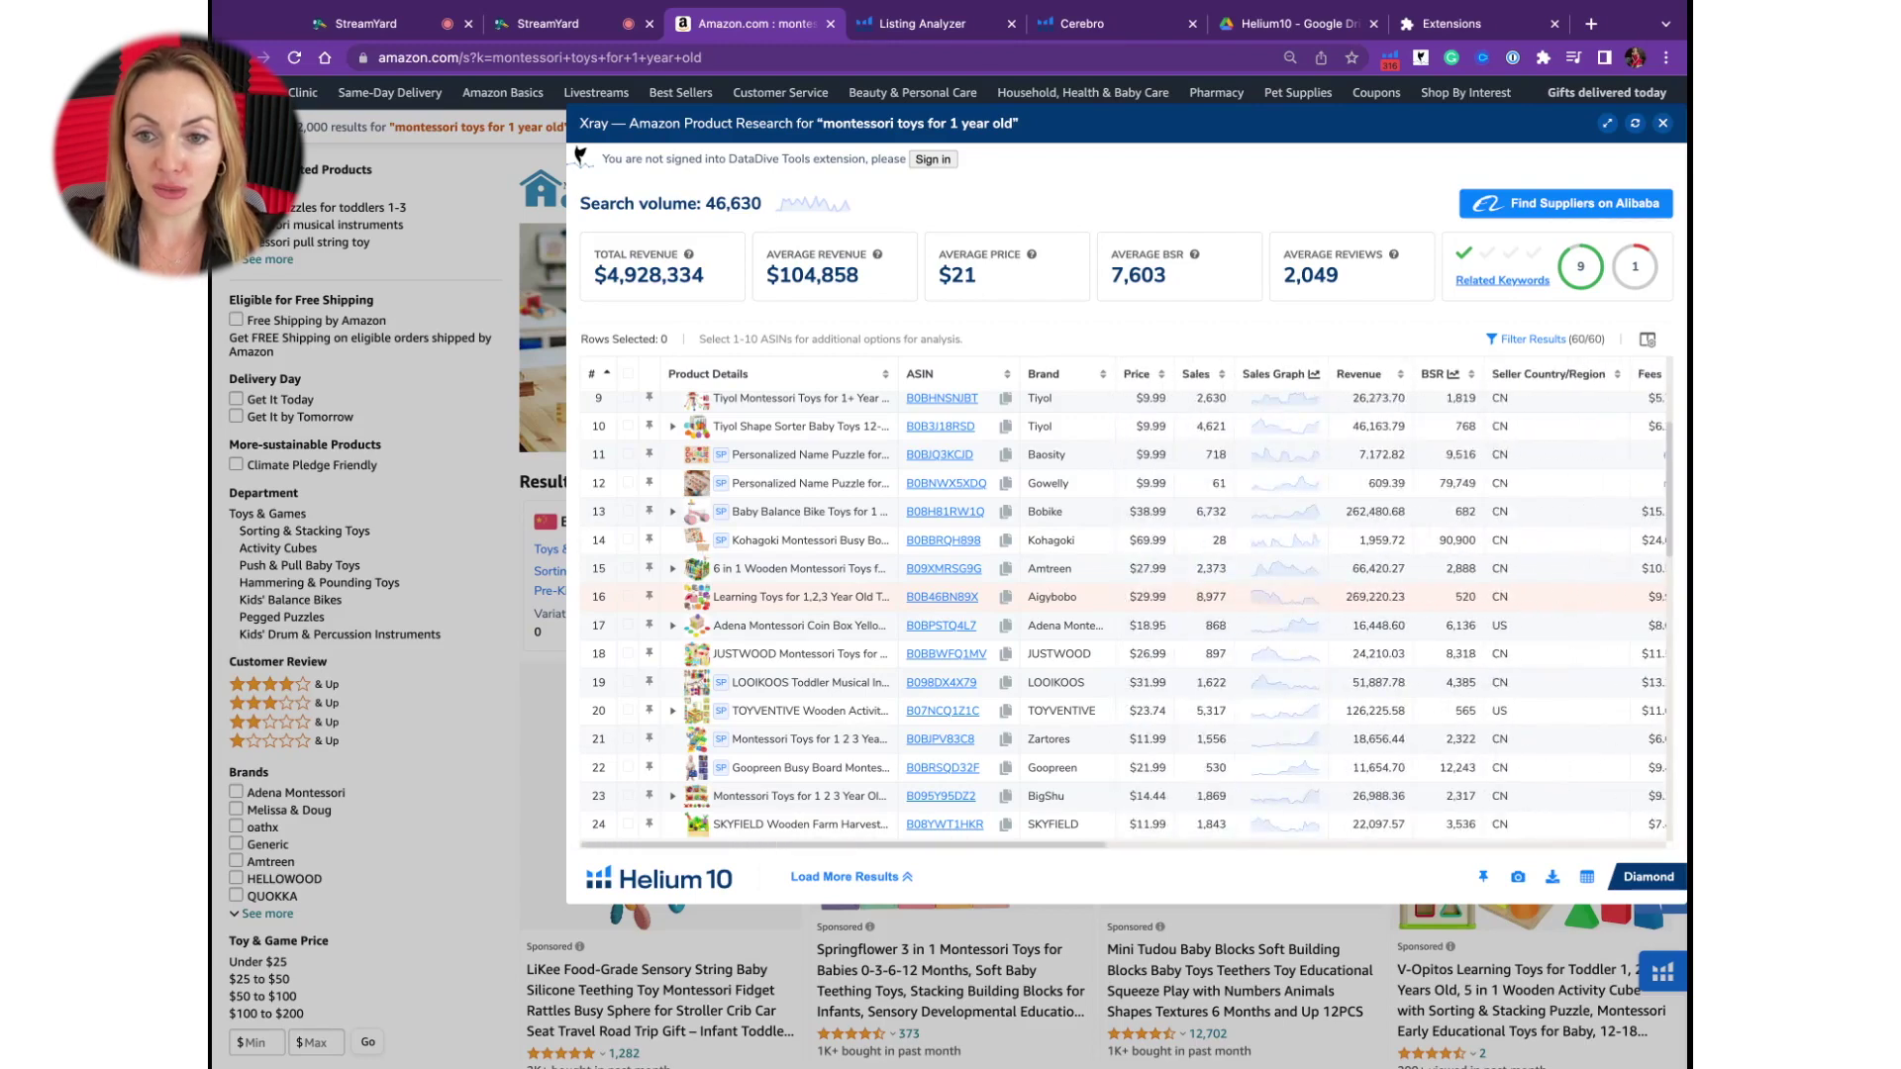
Open row 16's sales graph and show its All Time history.
left_click(1284, 597)
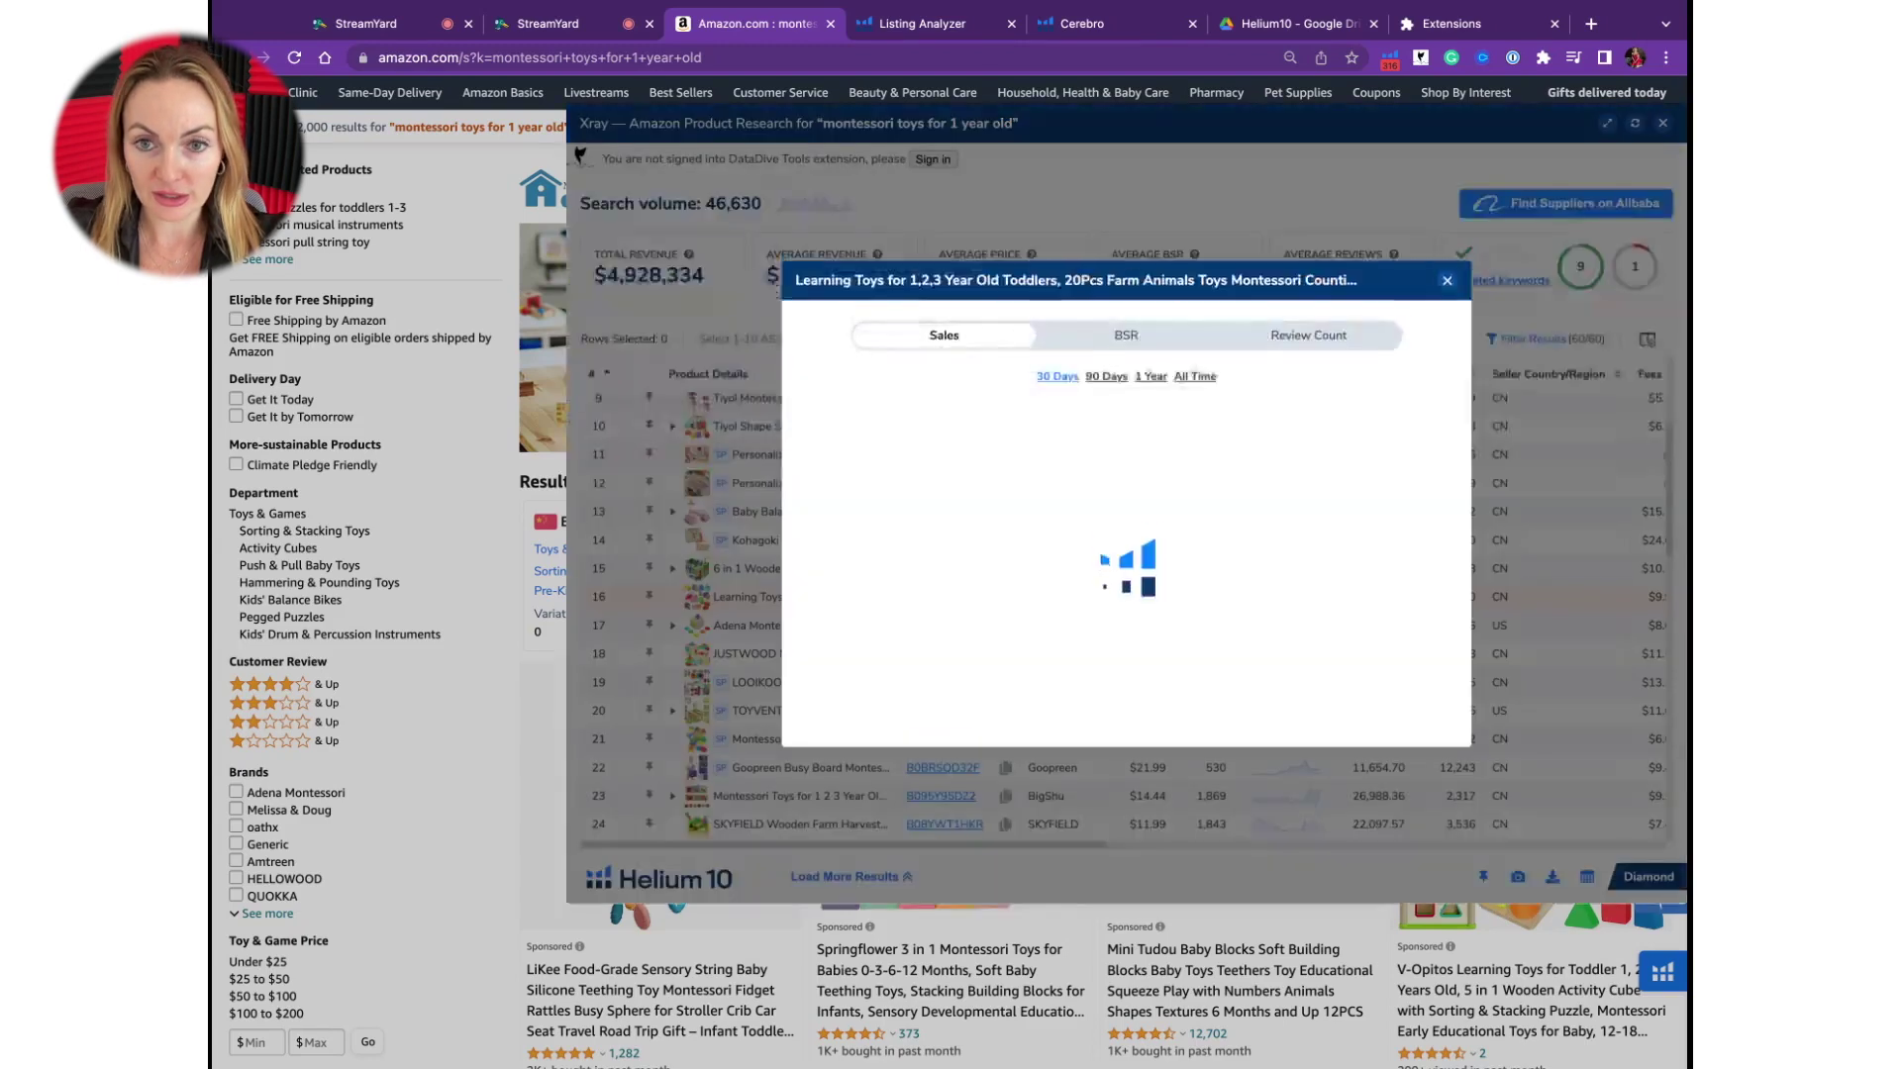
left_click(1202, 377)
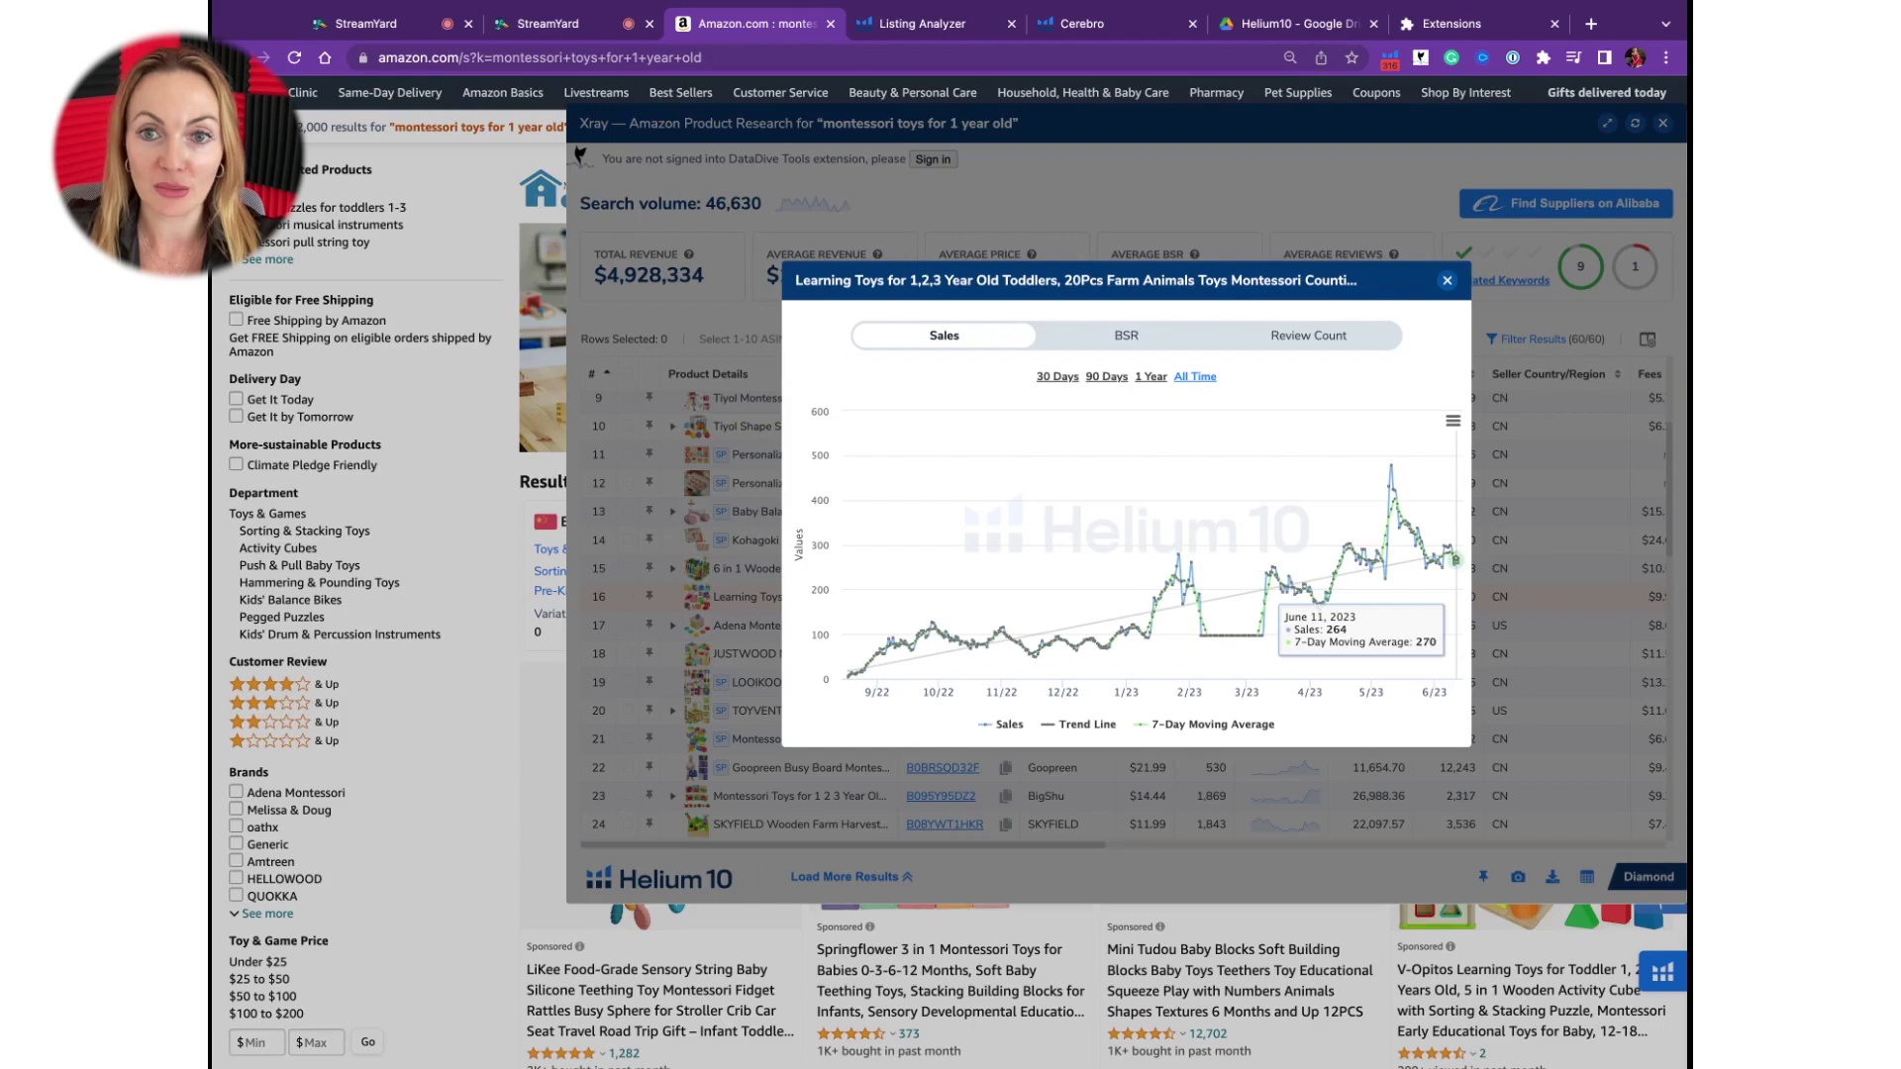
Close the sales chart and scroll the Xray table right and down through the rows.
left_click(1446, 281)
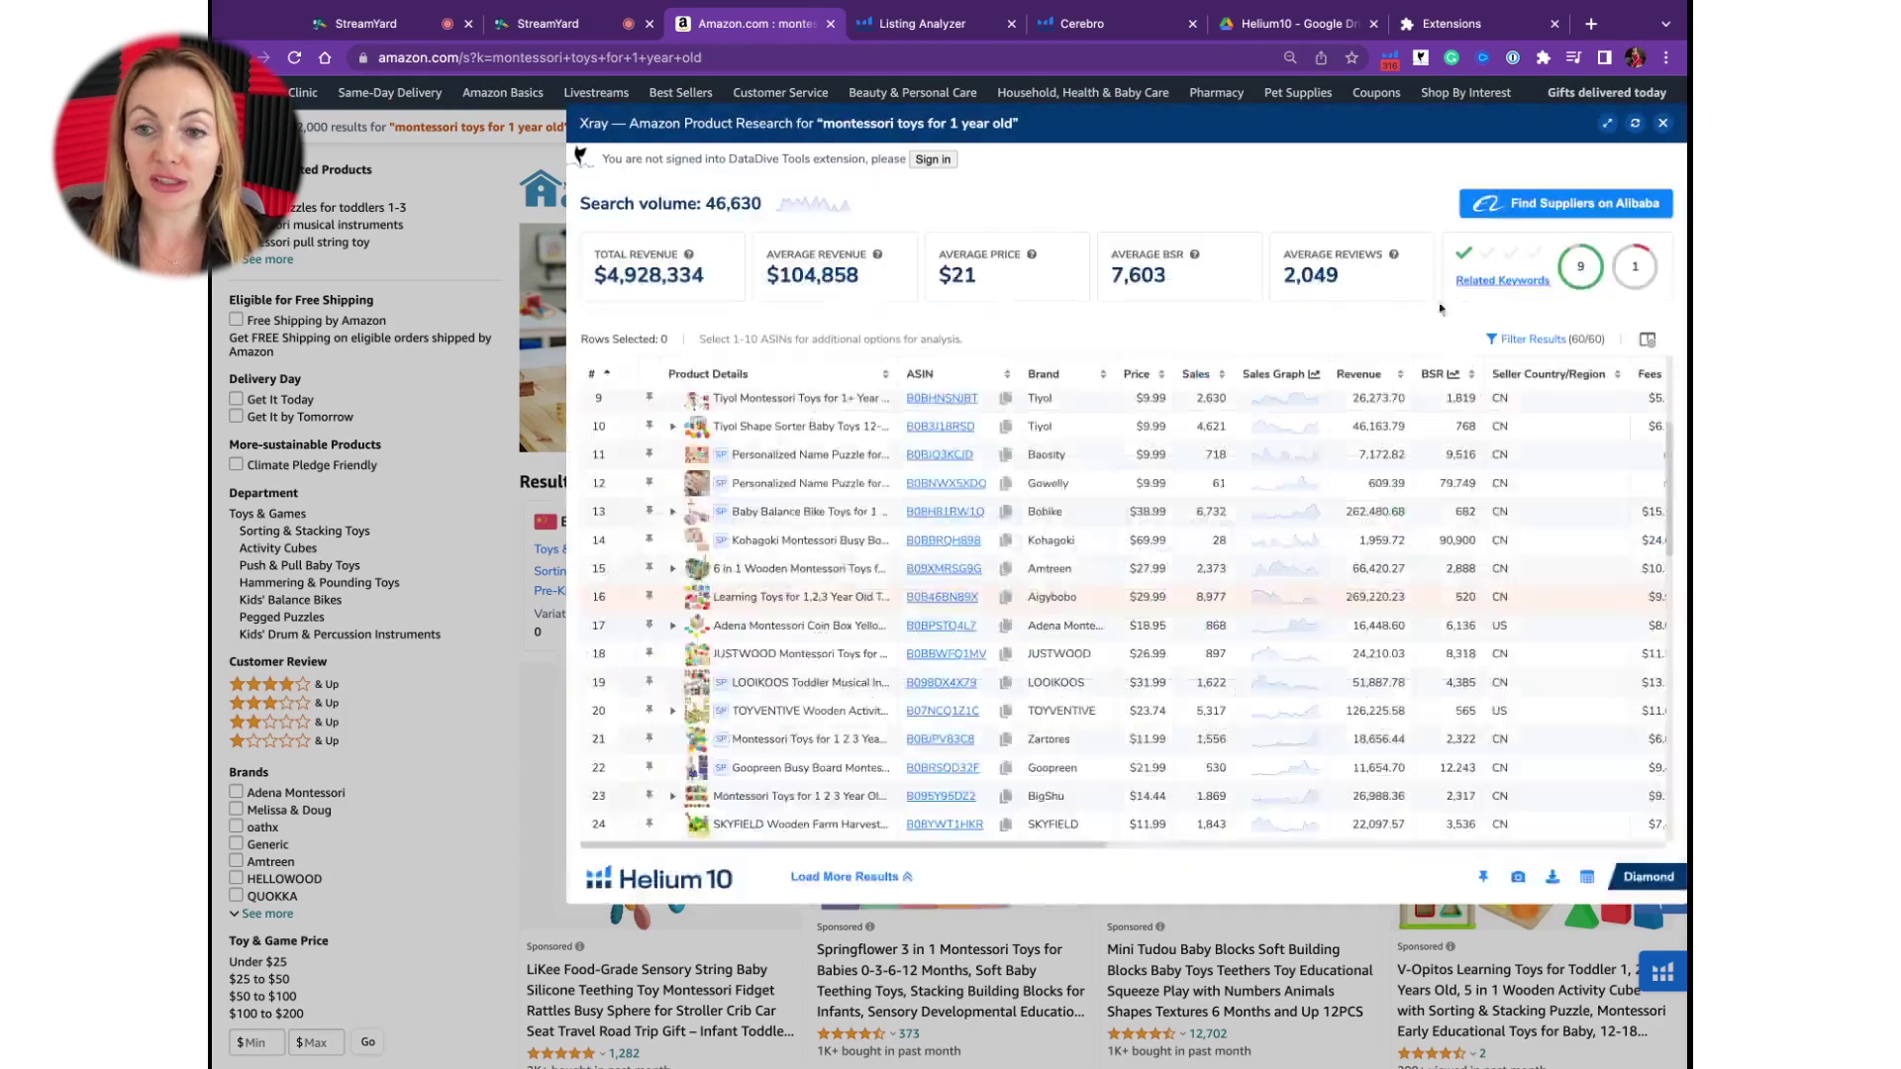
scroll(1337, 594, "right", 5)
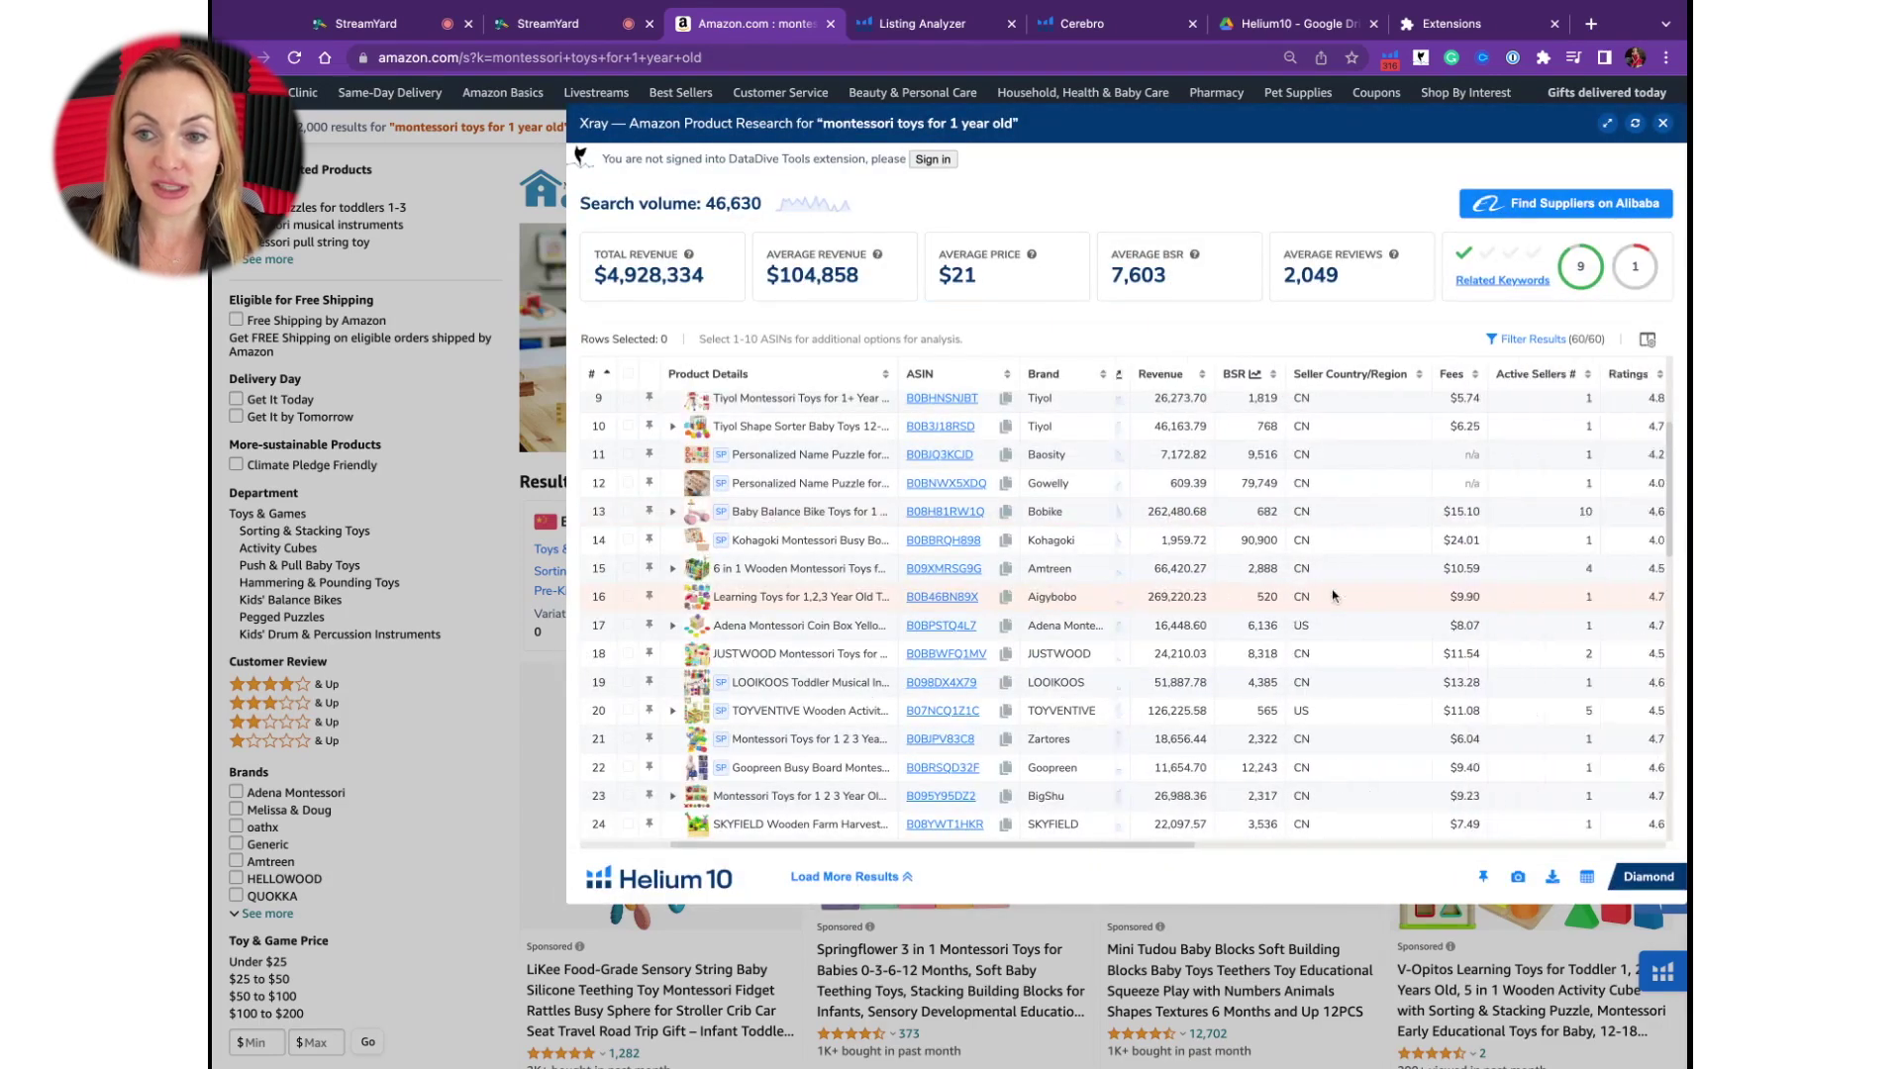
scroll(1124, 609, "right", 5)
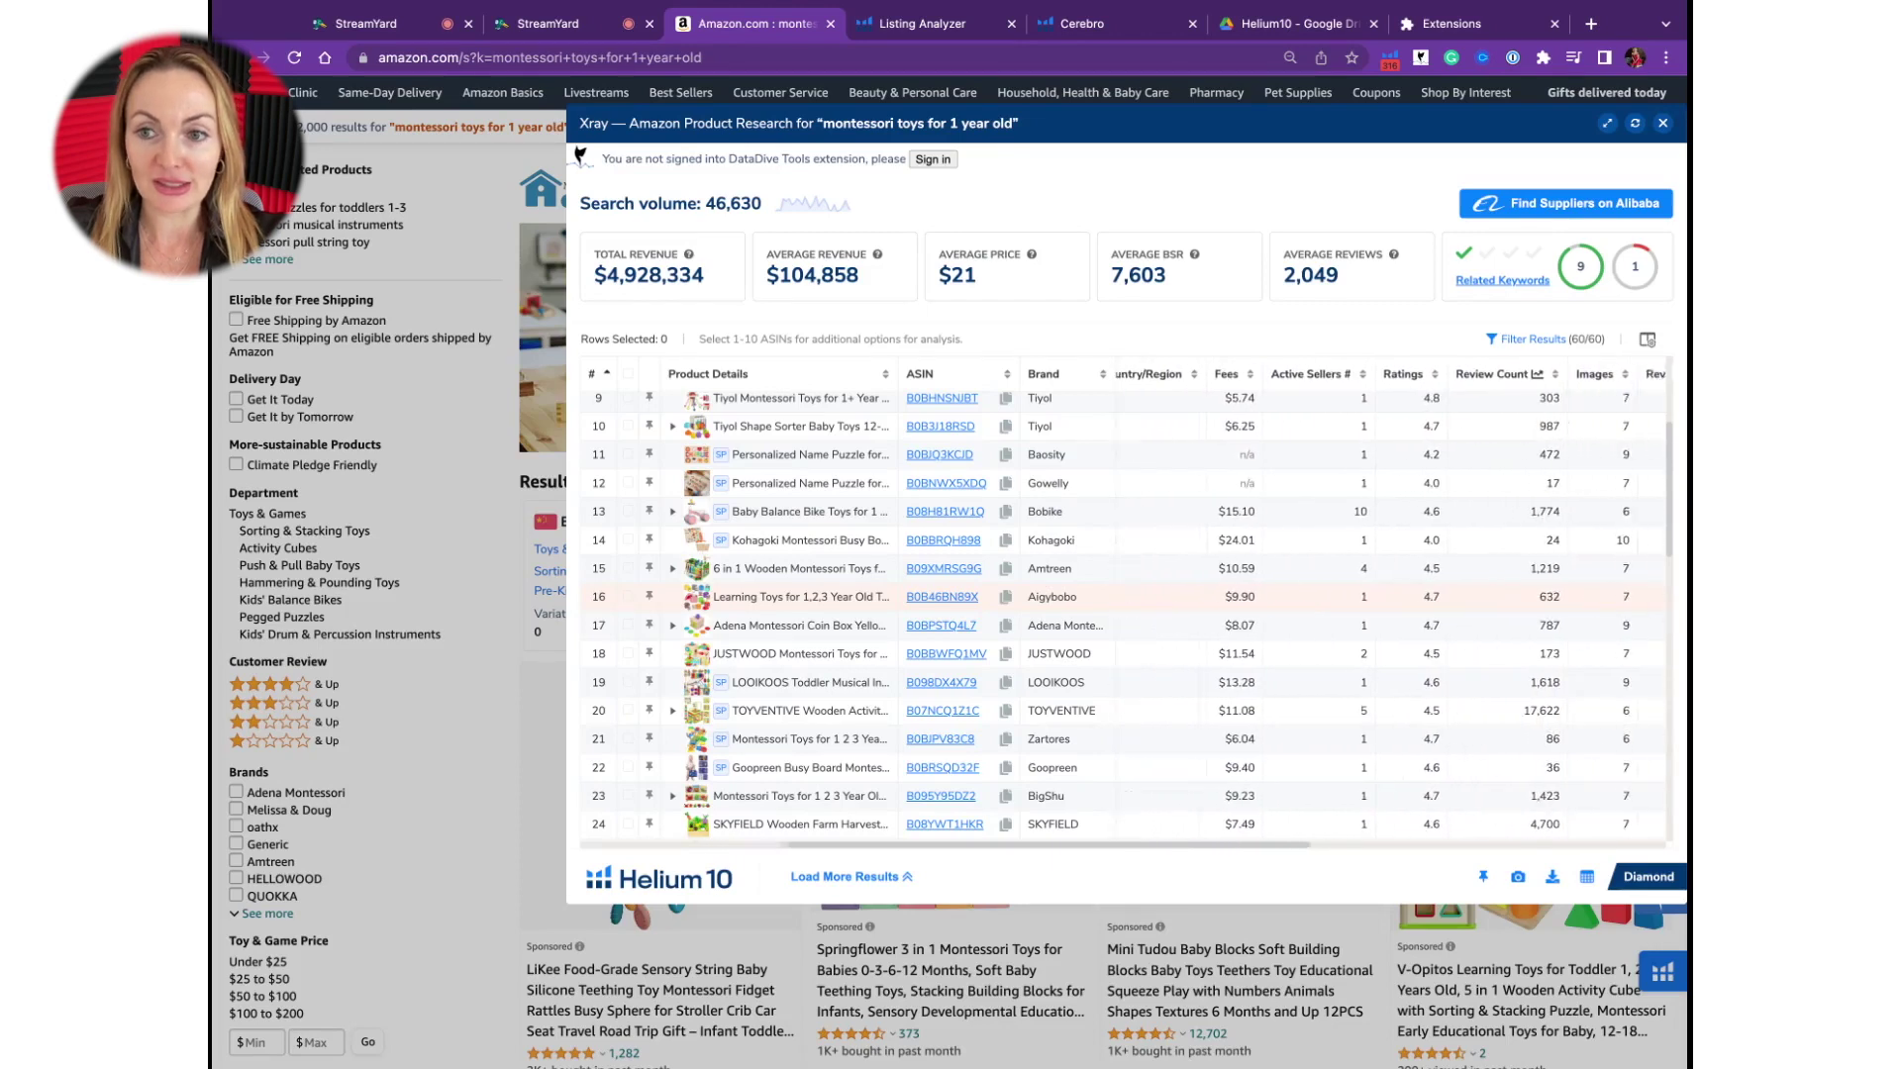
scroll(1243, 609, "right", 3)
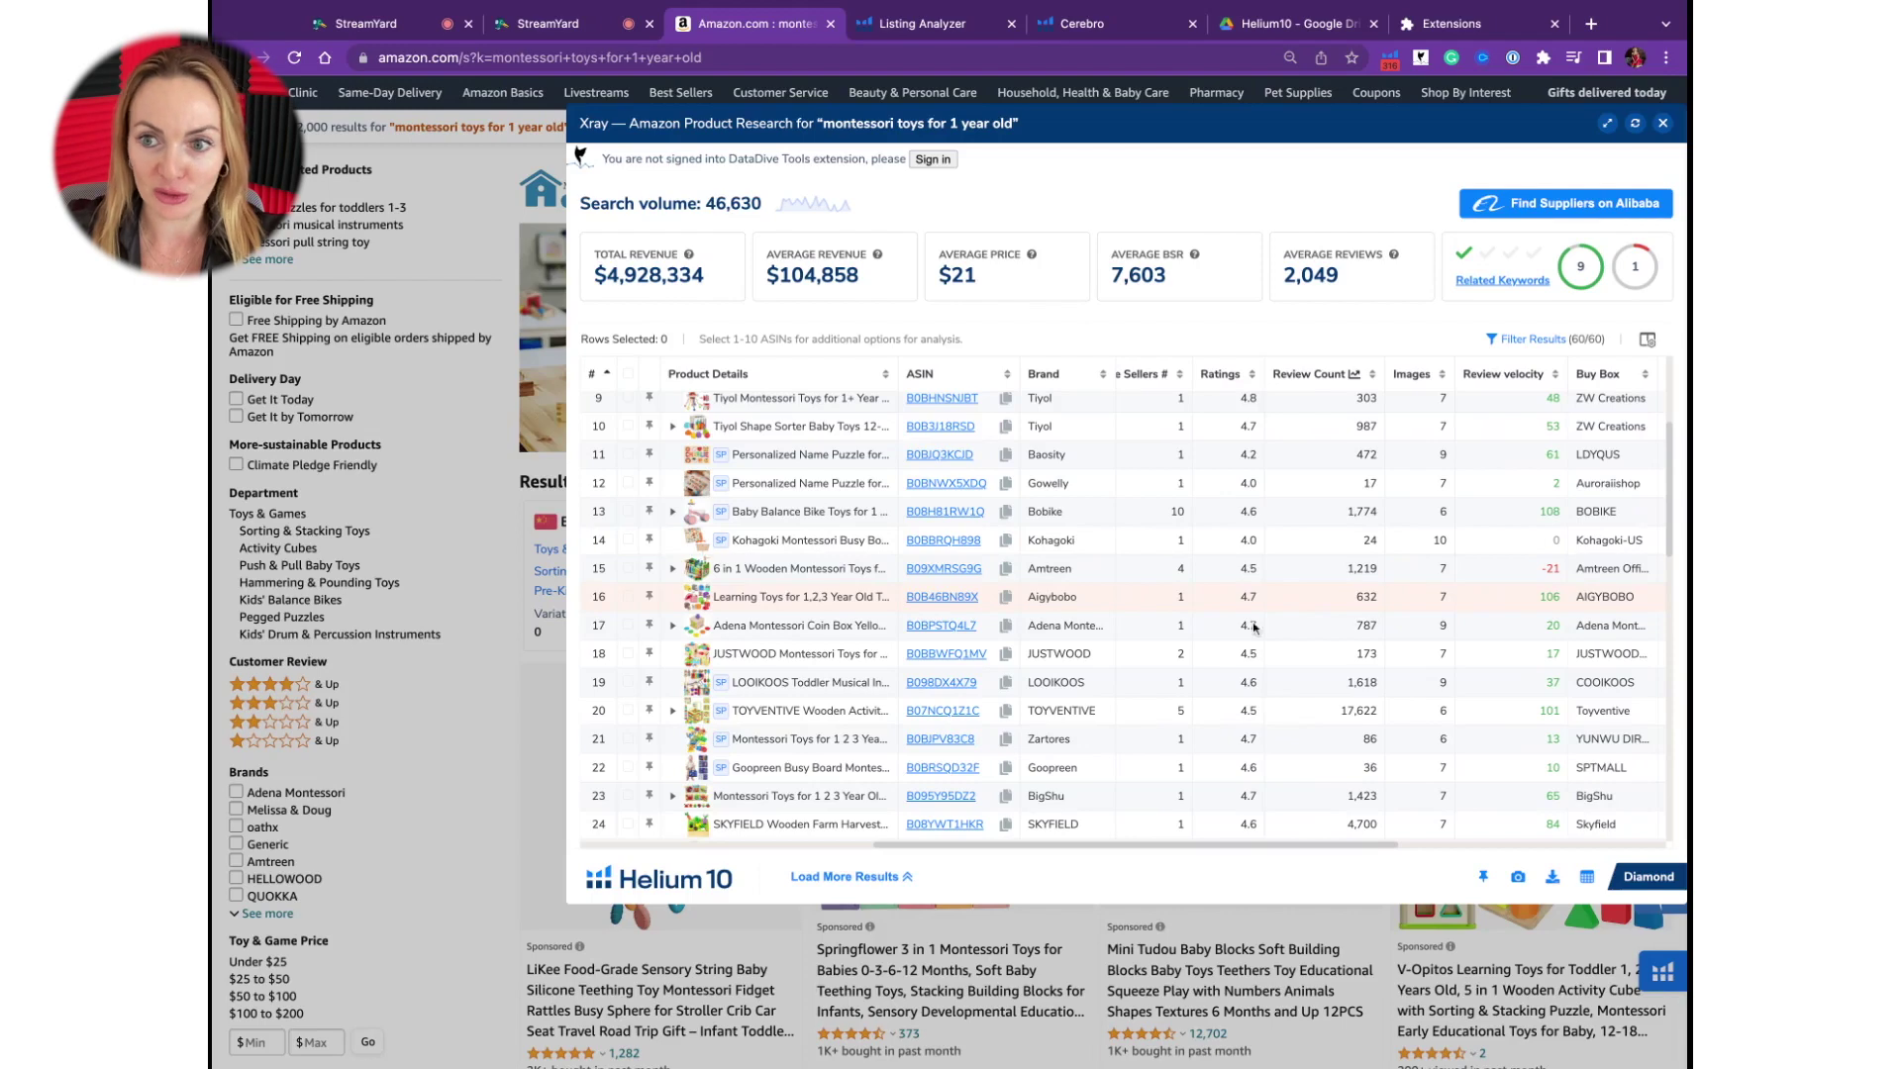
scroll(1434, 758, "down", 3)
scroll(1434, 758, "down", 1)
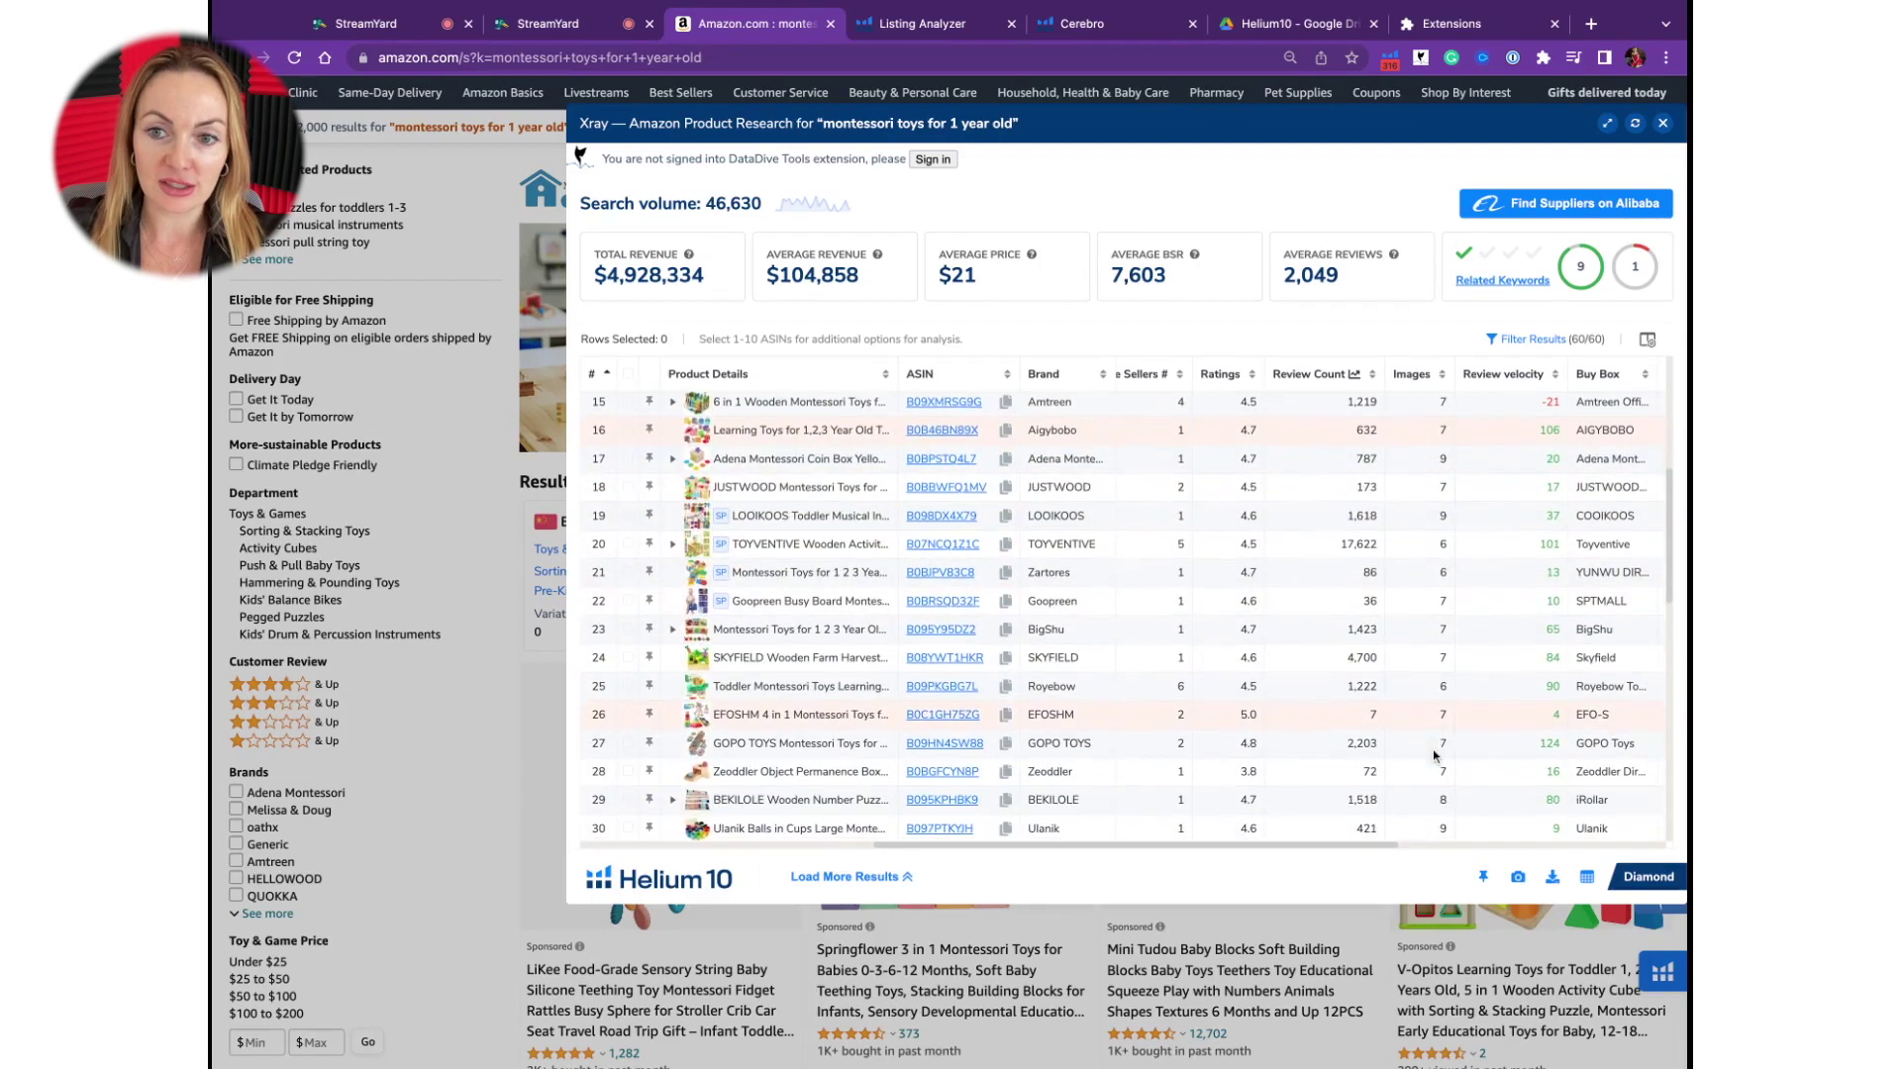
scroll(1495, 803, "down", 8)
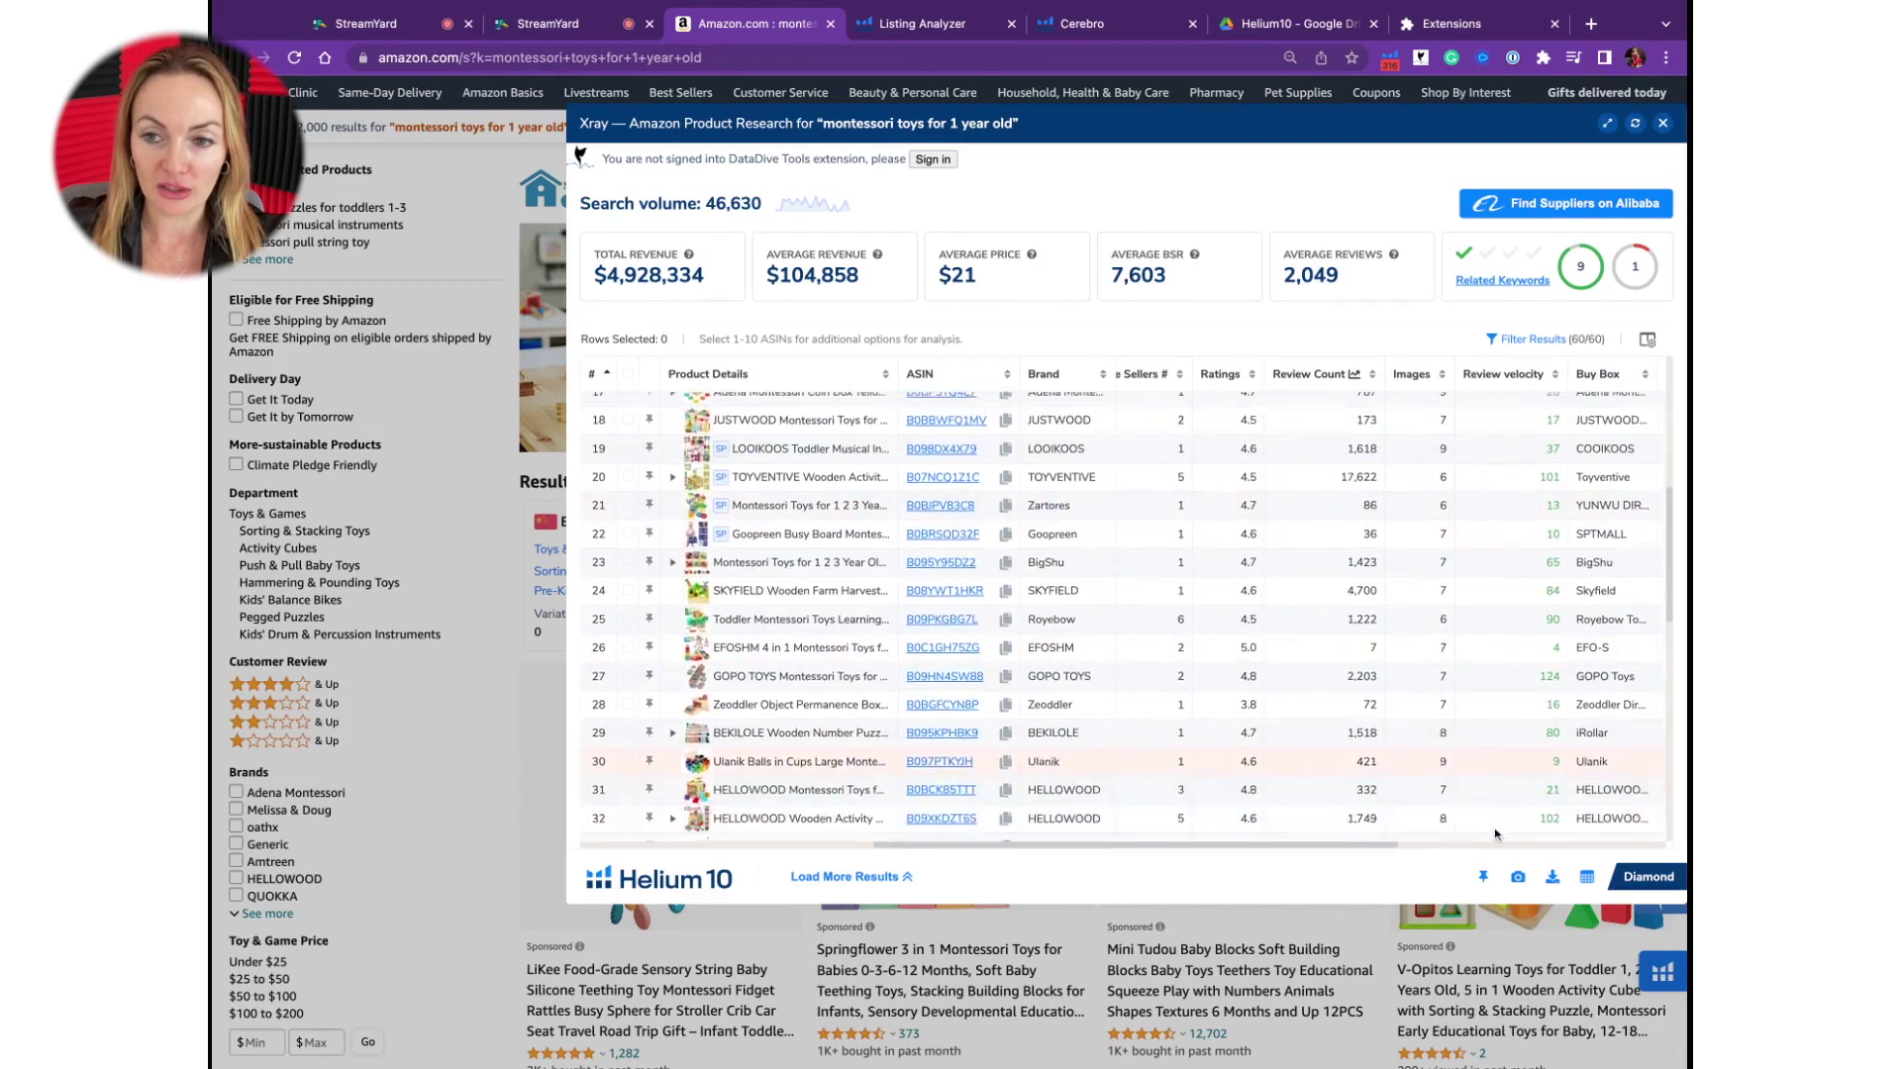
scroll(1495, 829, "down", 1)
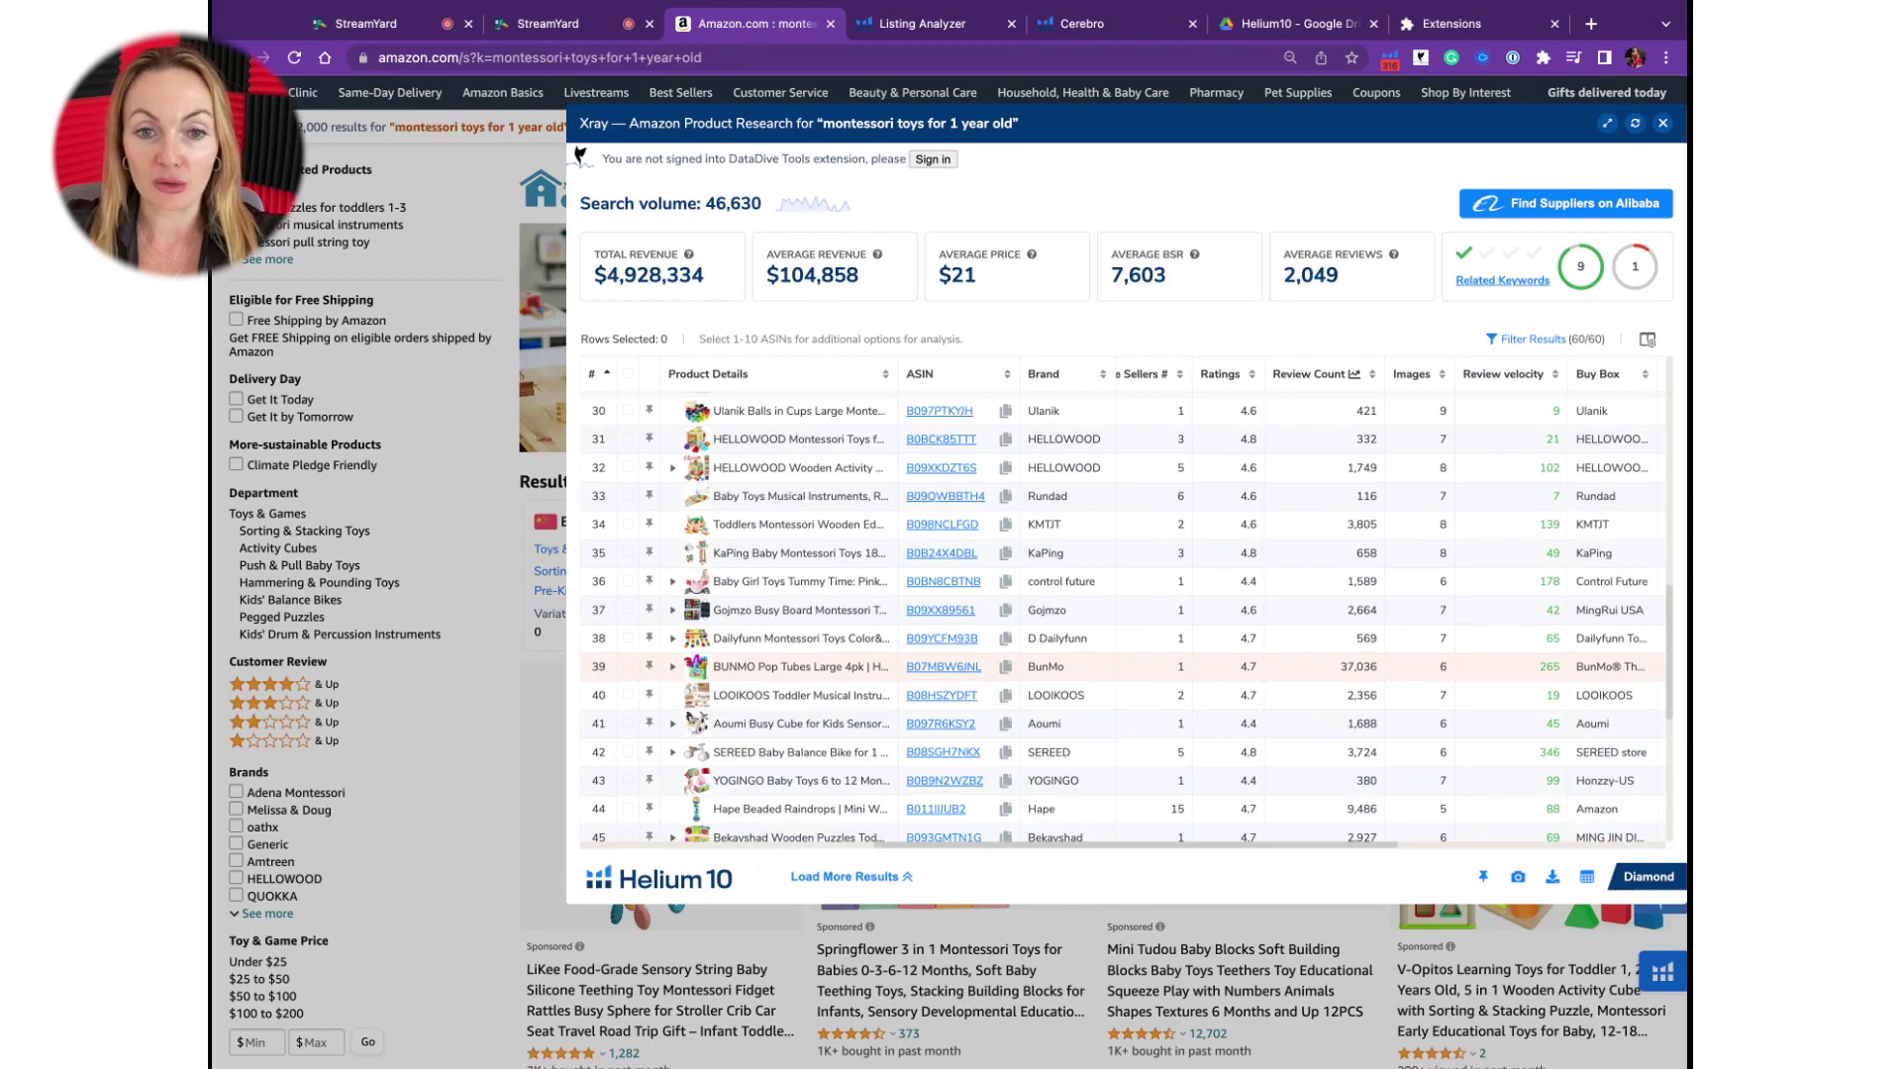
mouse_move(952, 666)
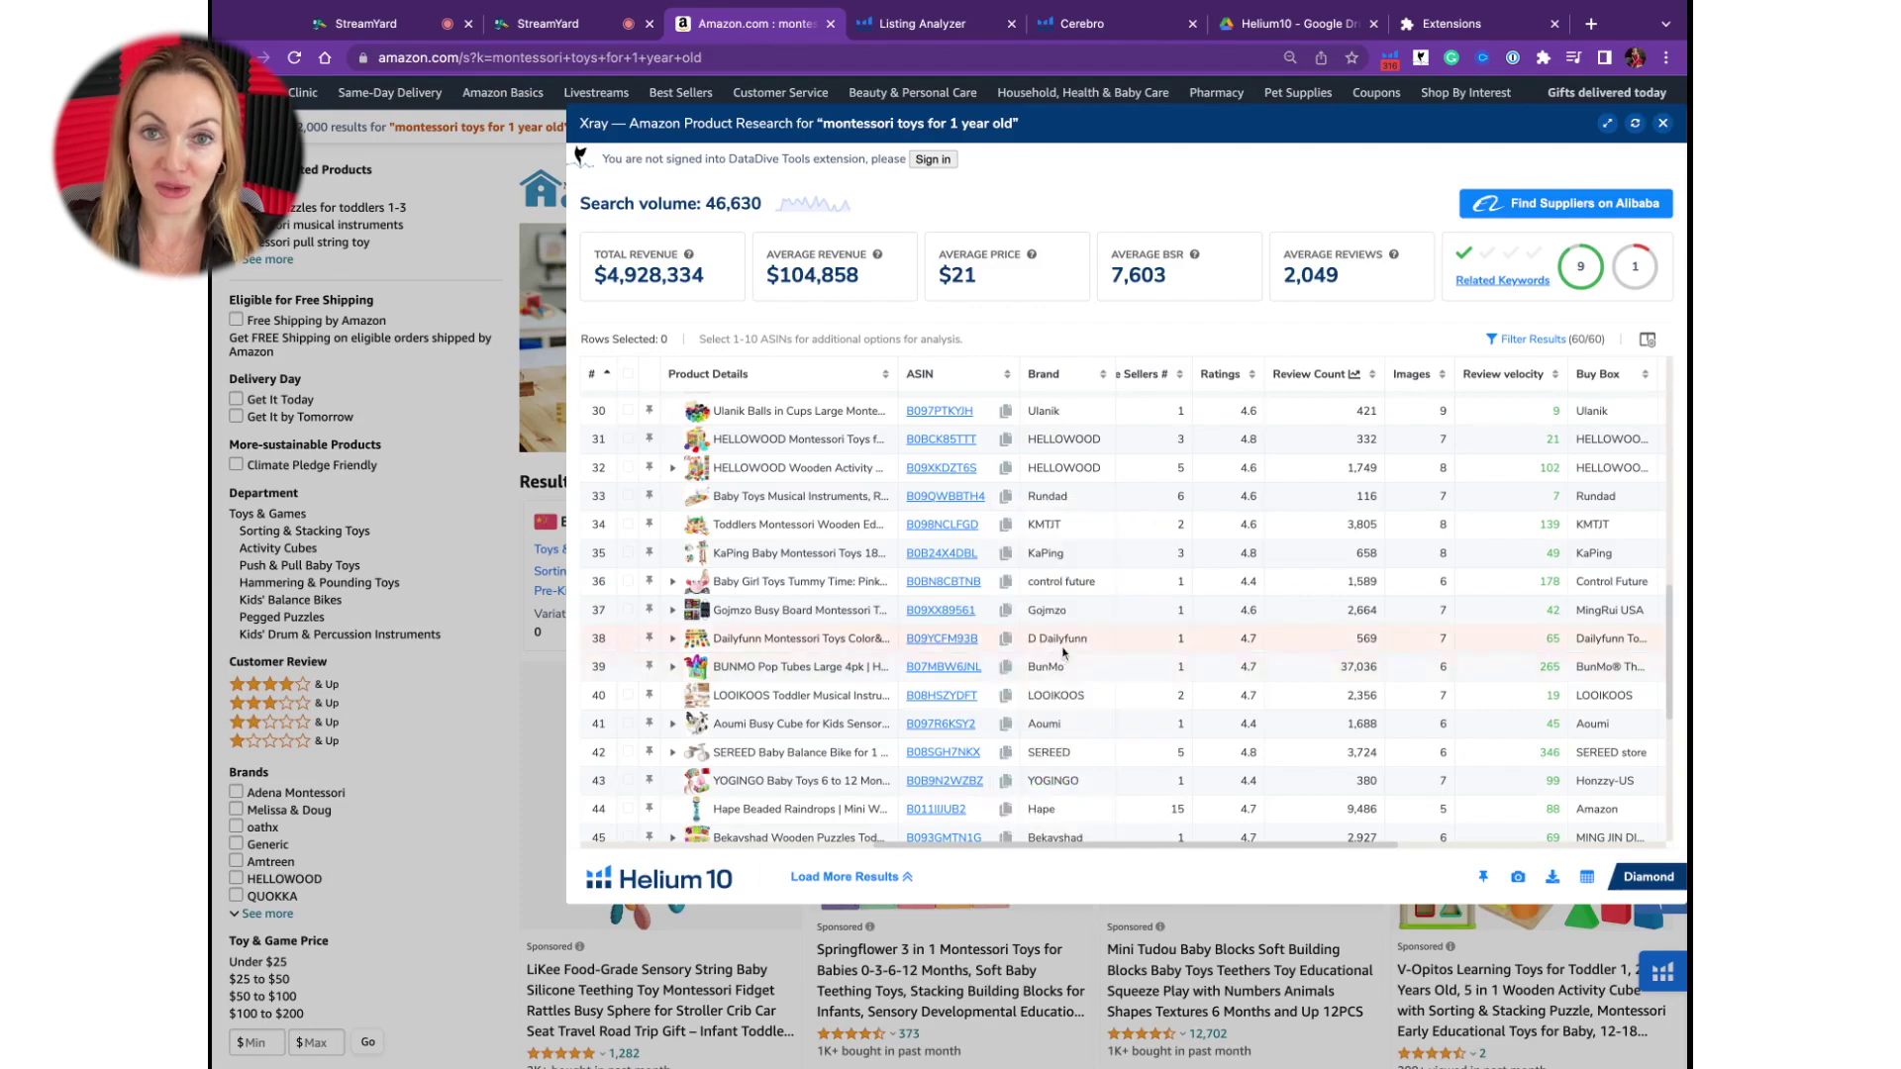
Scroll through the reviews, fulfilment, dimensions and weight columns.
scroll(1349, 377, "right", 2)
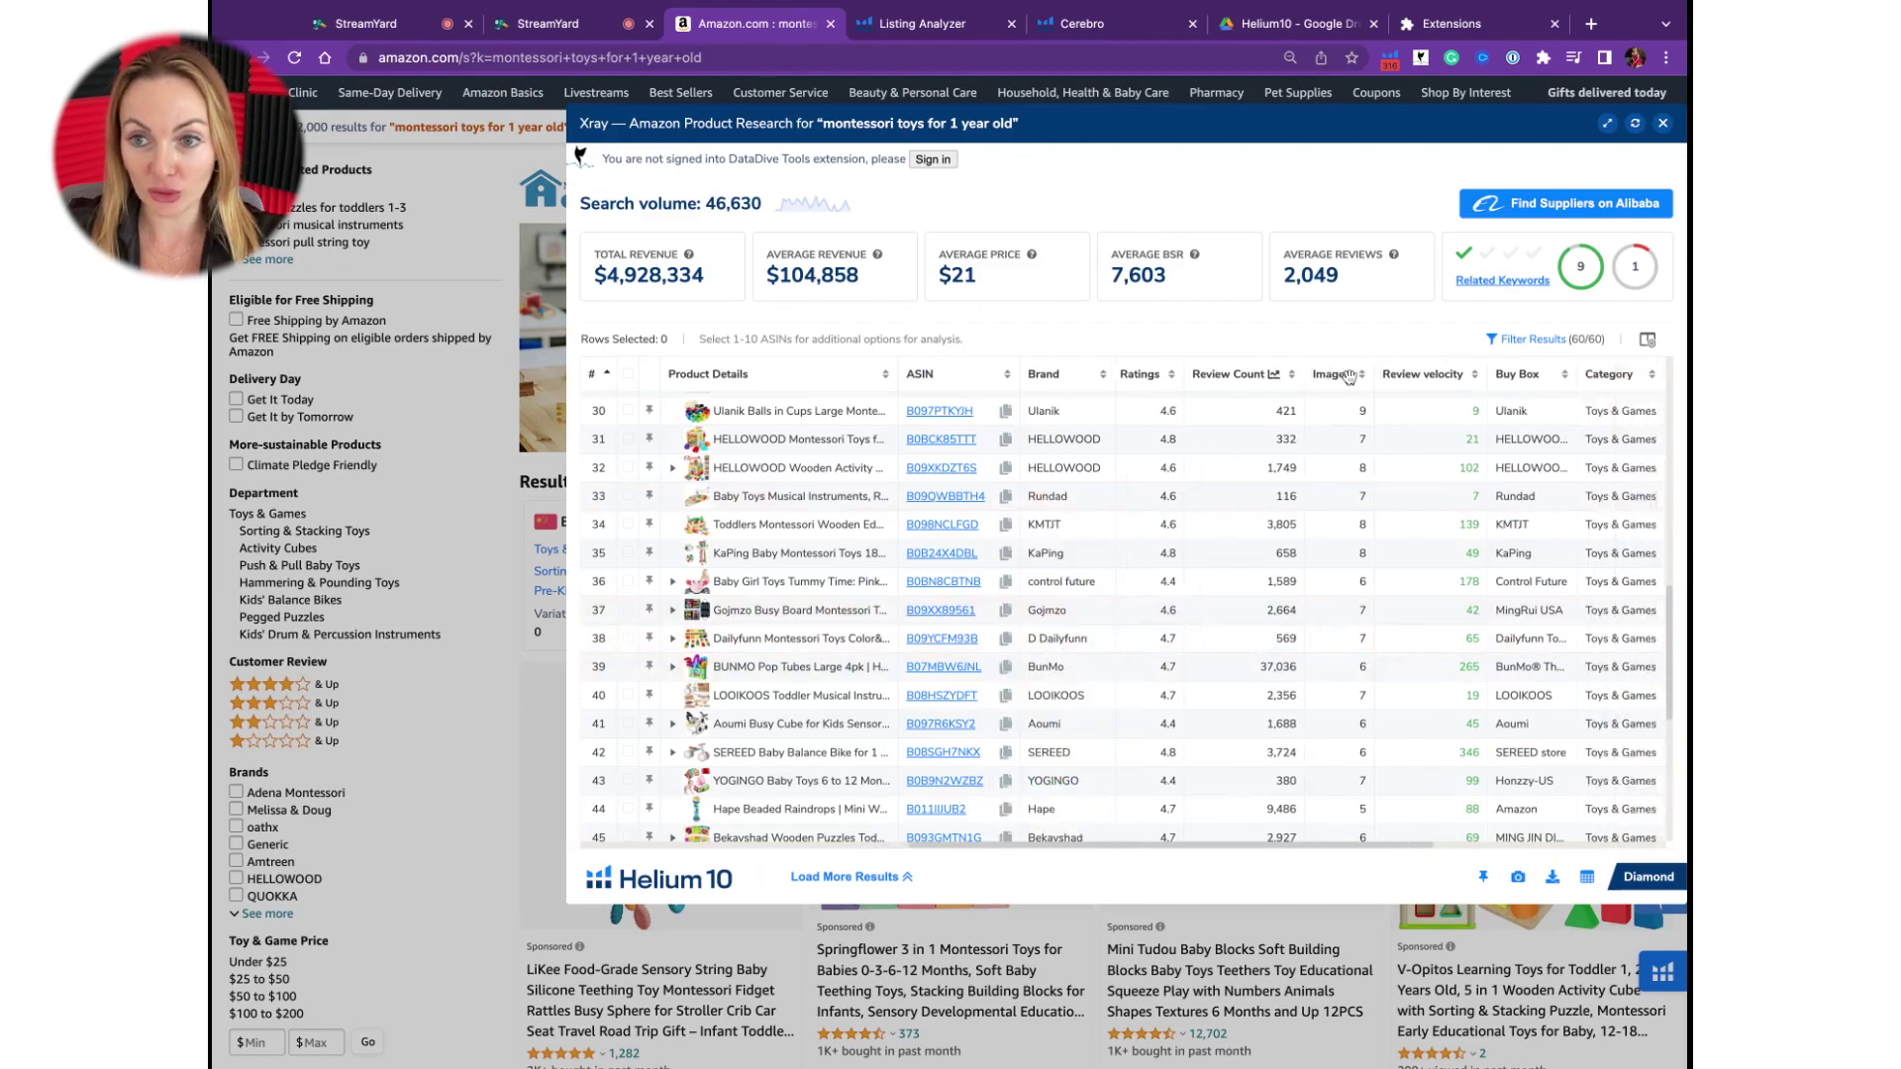
scroll(1348, 376, "right", 5)
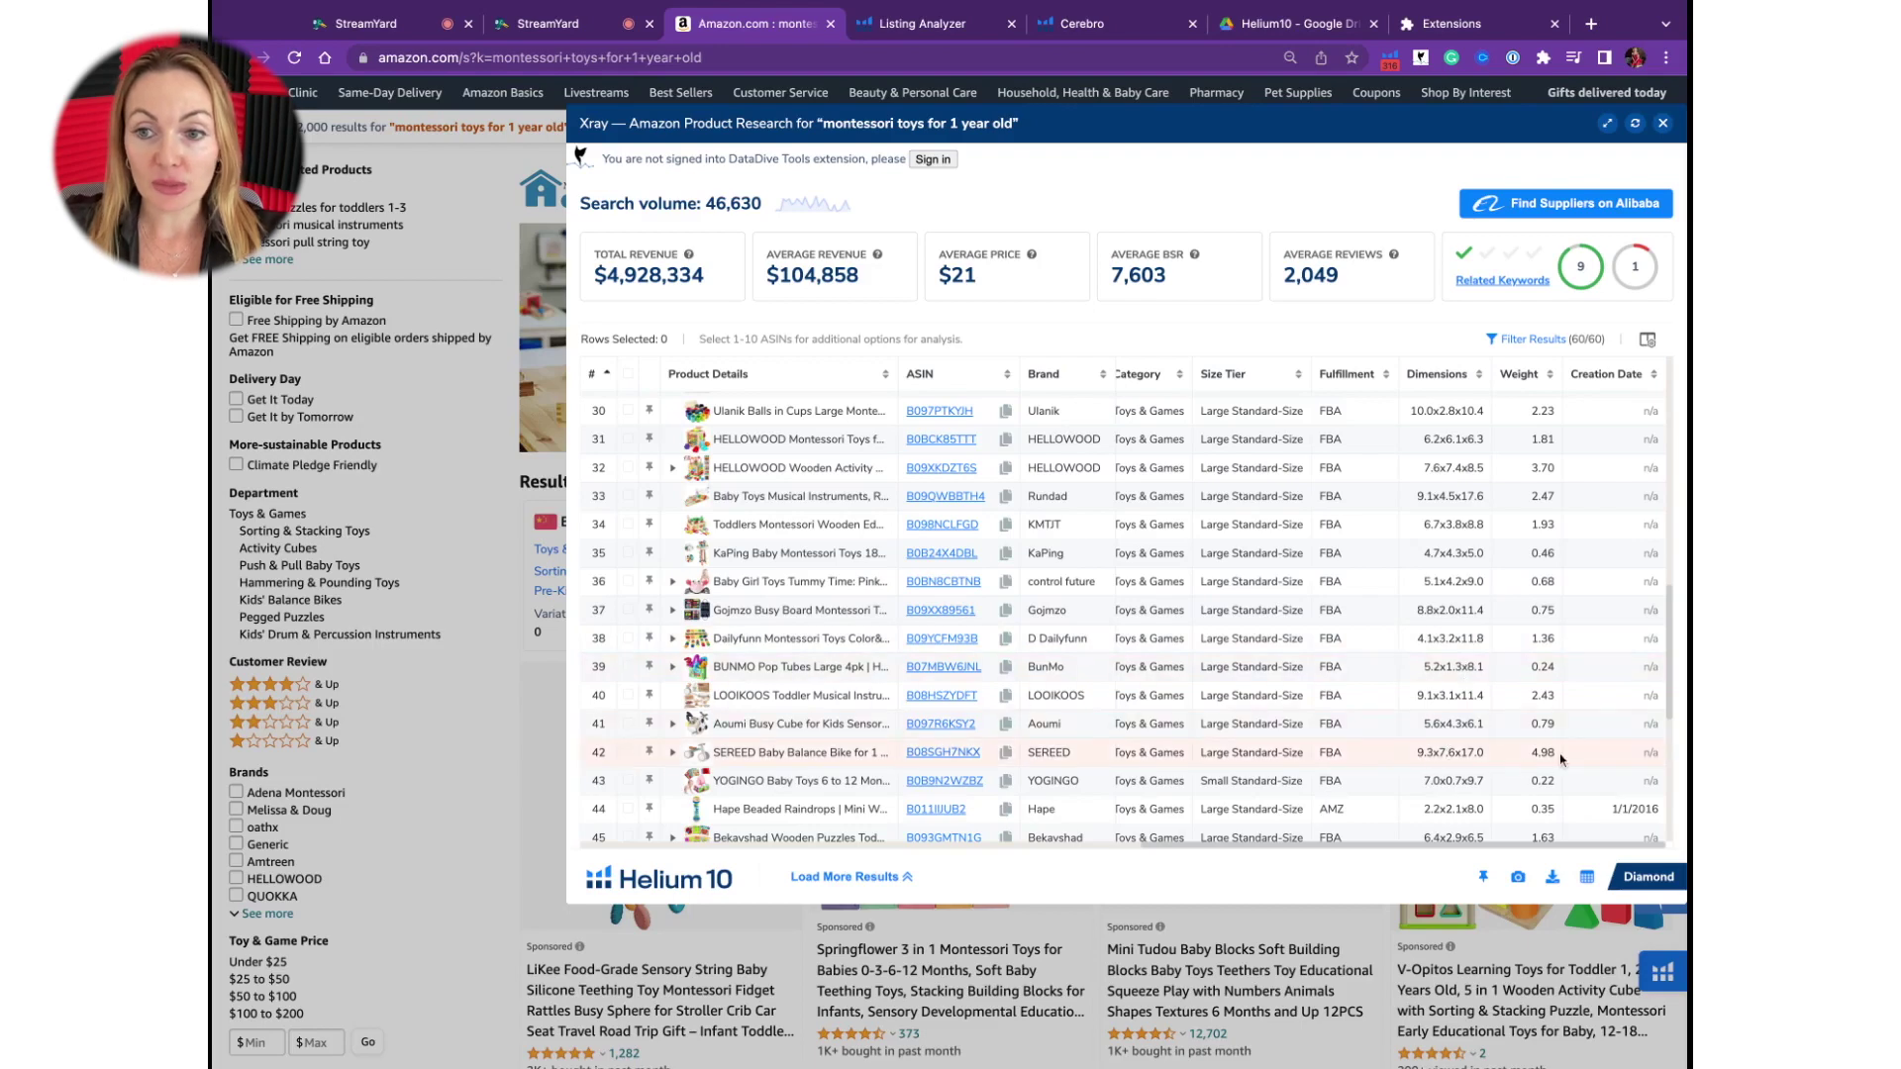
scroll(1521, 760, "left", 10)
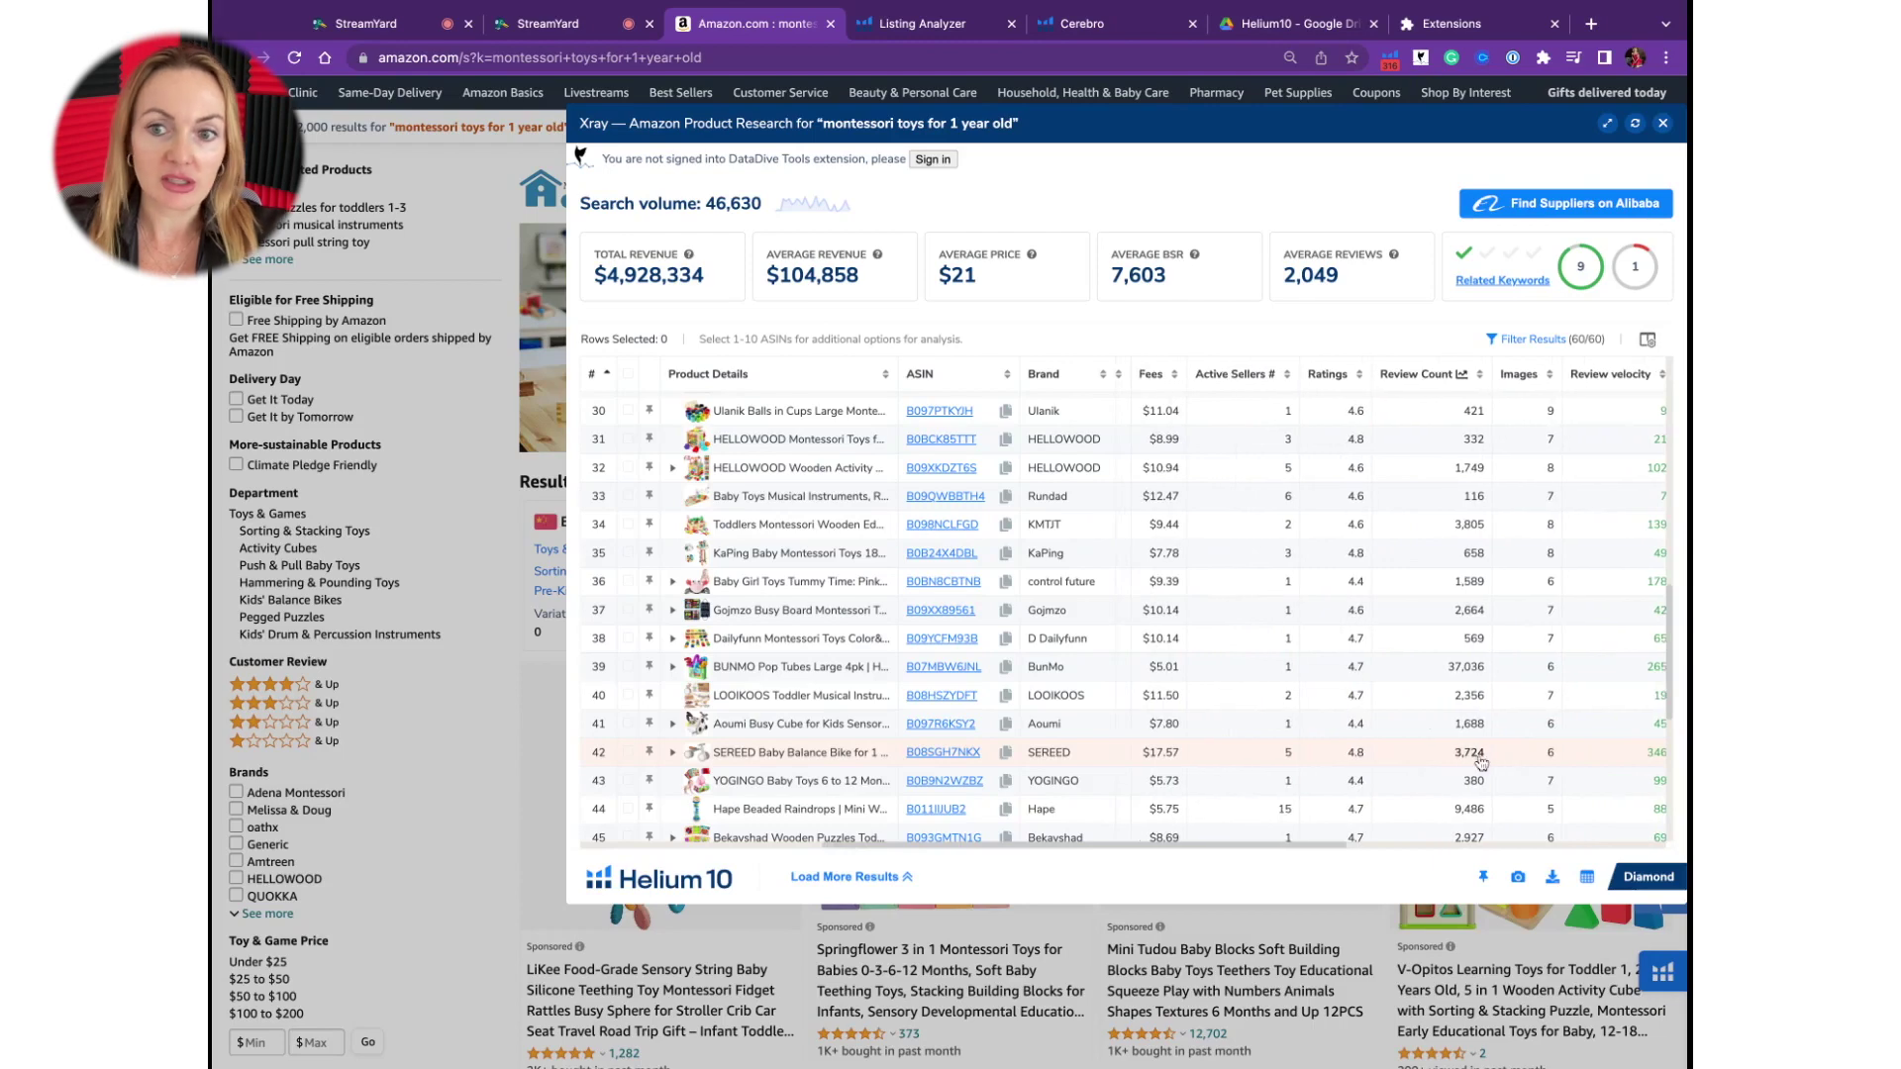
scroll(1436, 757, "left", 10)
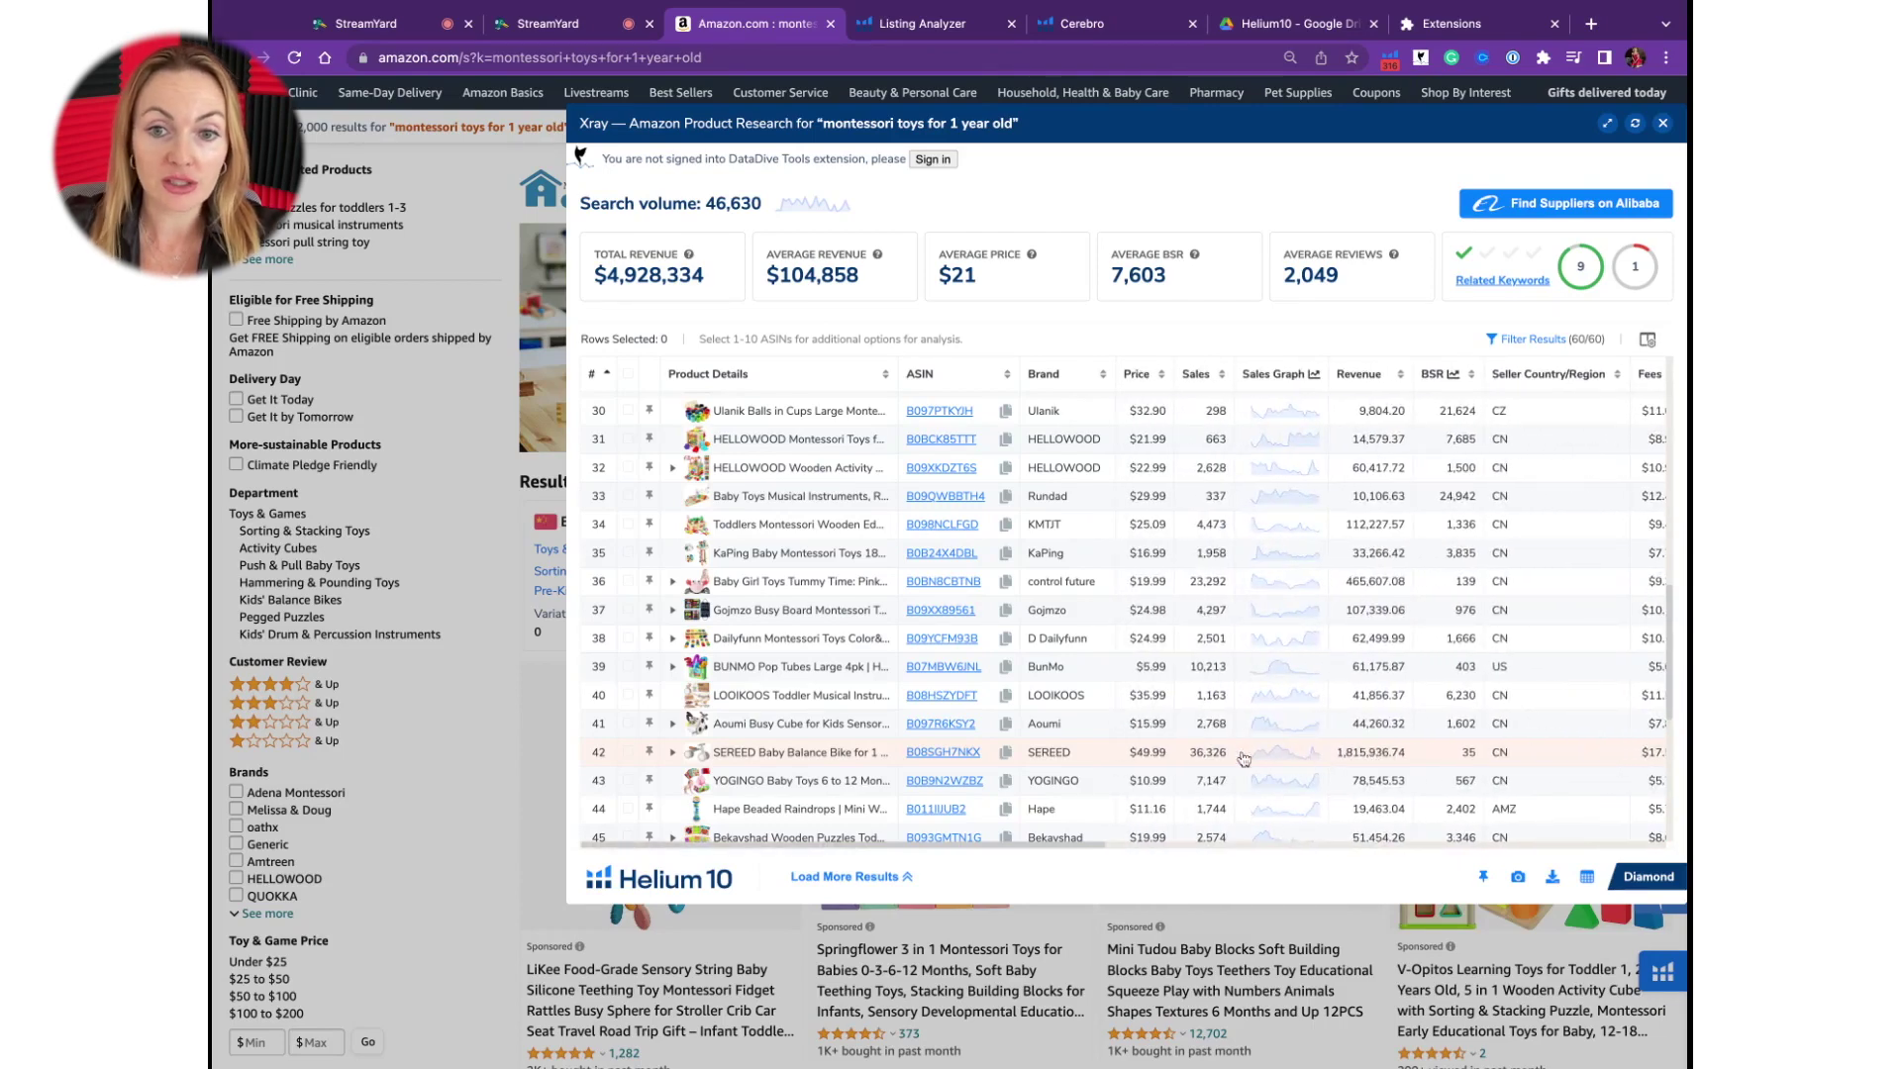
mouse_move(915, 757)
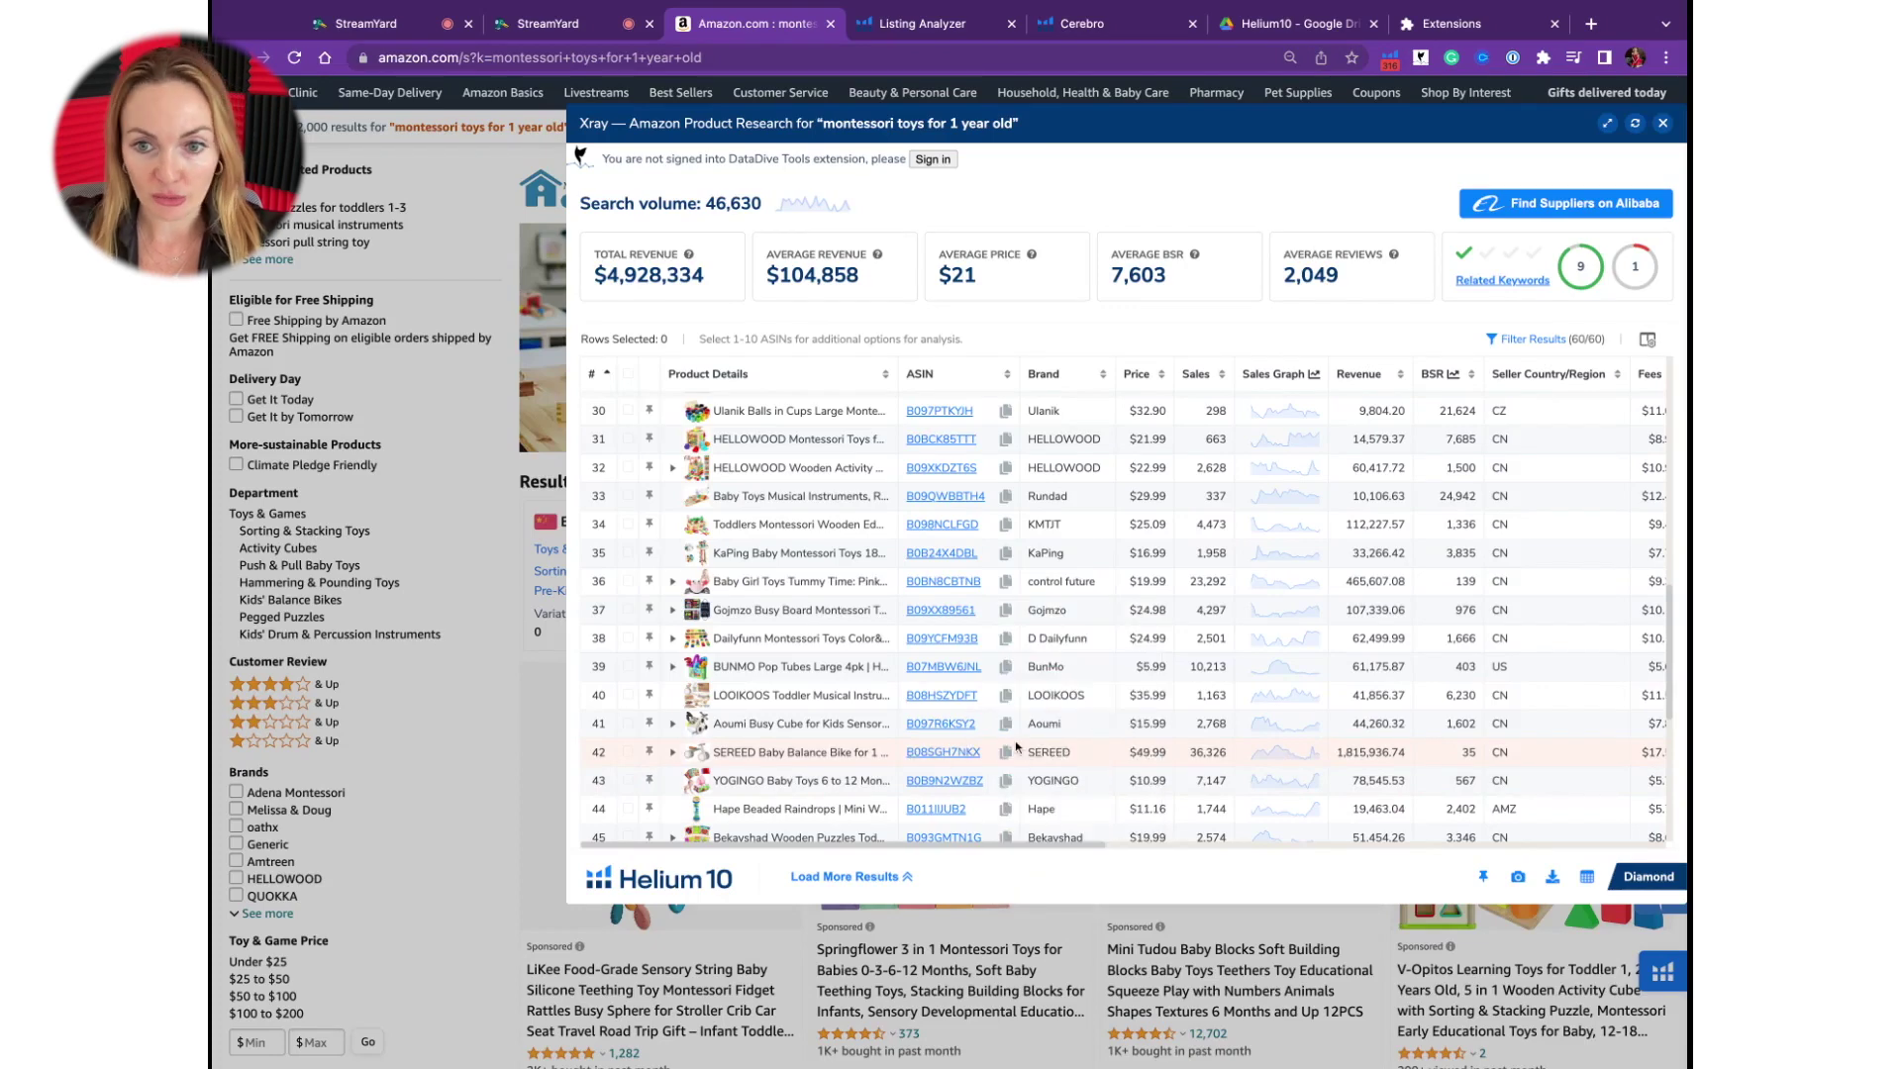
scroll(1139, 713, "right", 1)
Scroll down to rows 45–60 showing revenue, BSR and seller country.
scroll(1188, 684, "down", 2)
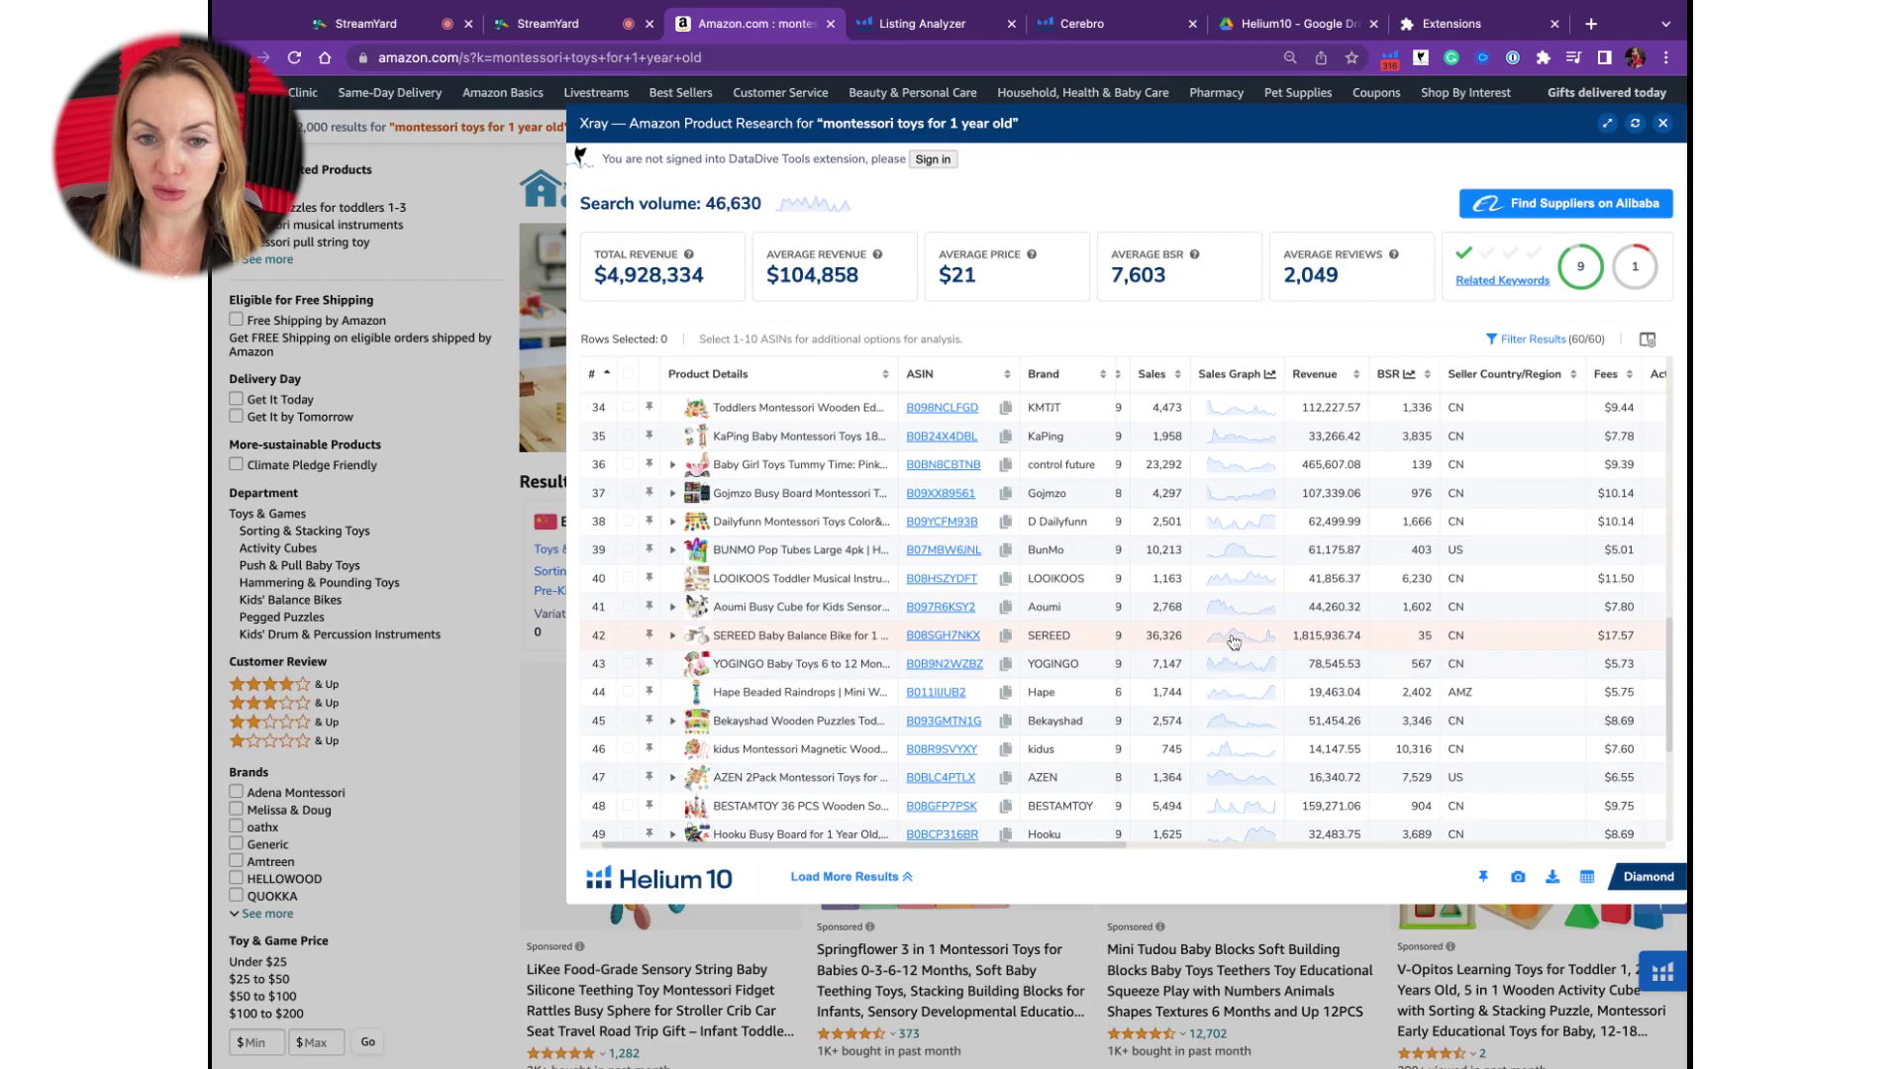
scroll(1232, 643, "right", 5)
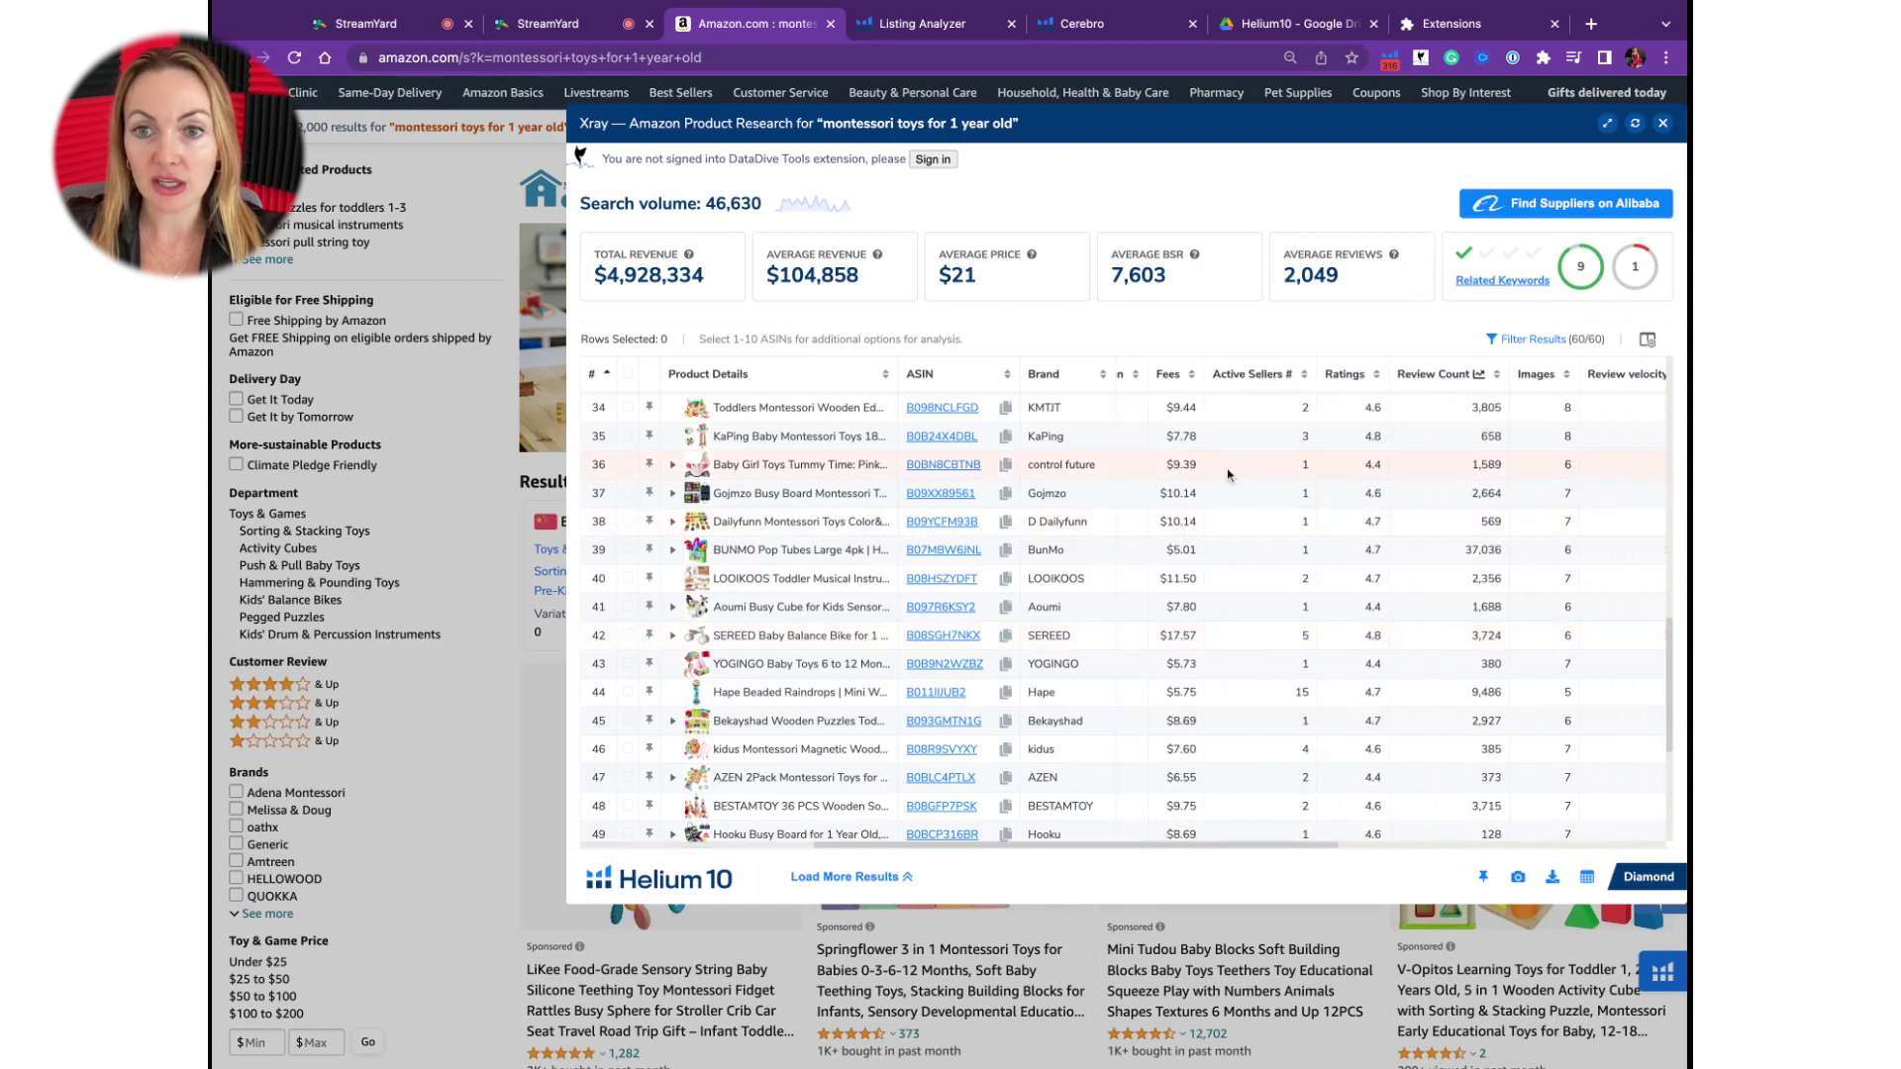
scroll(1228, 475, "down", 2)
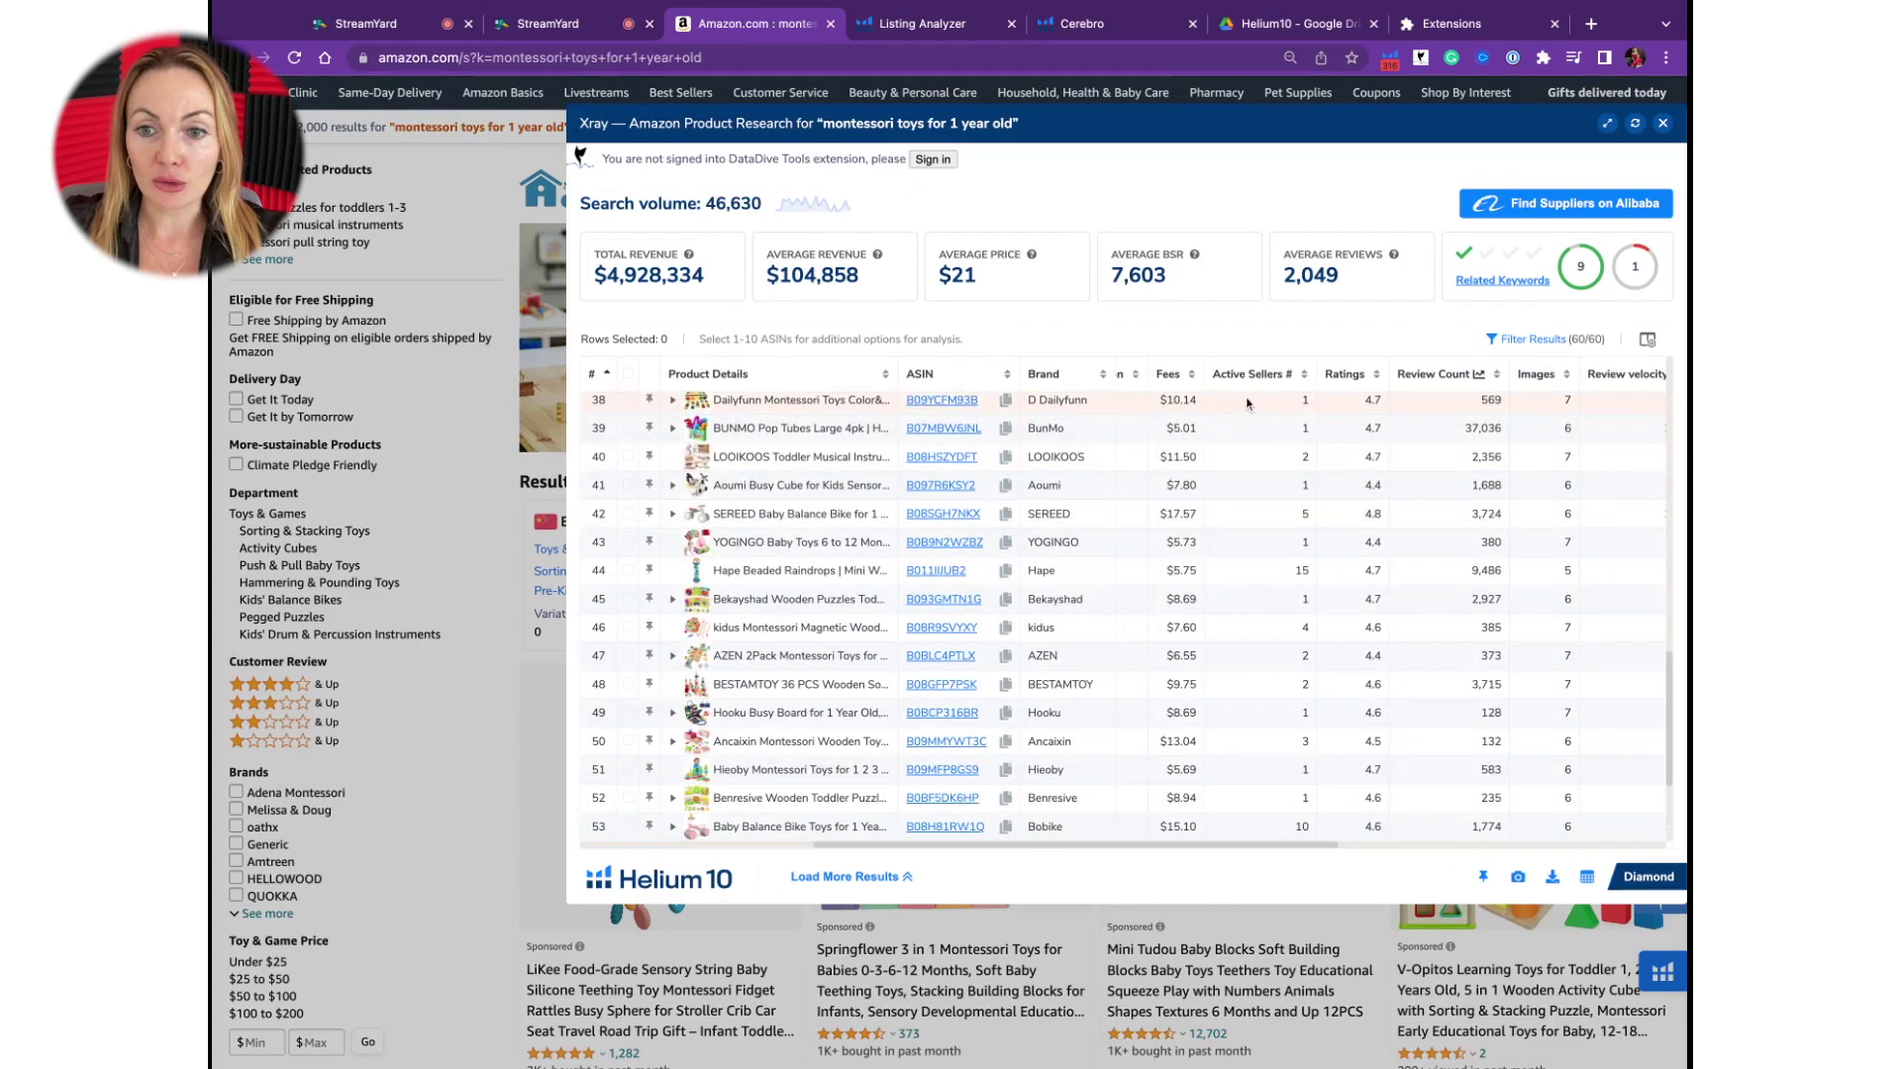
scroll(1251, 724, "down", 3)
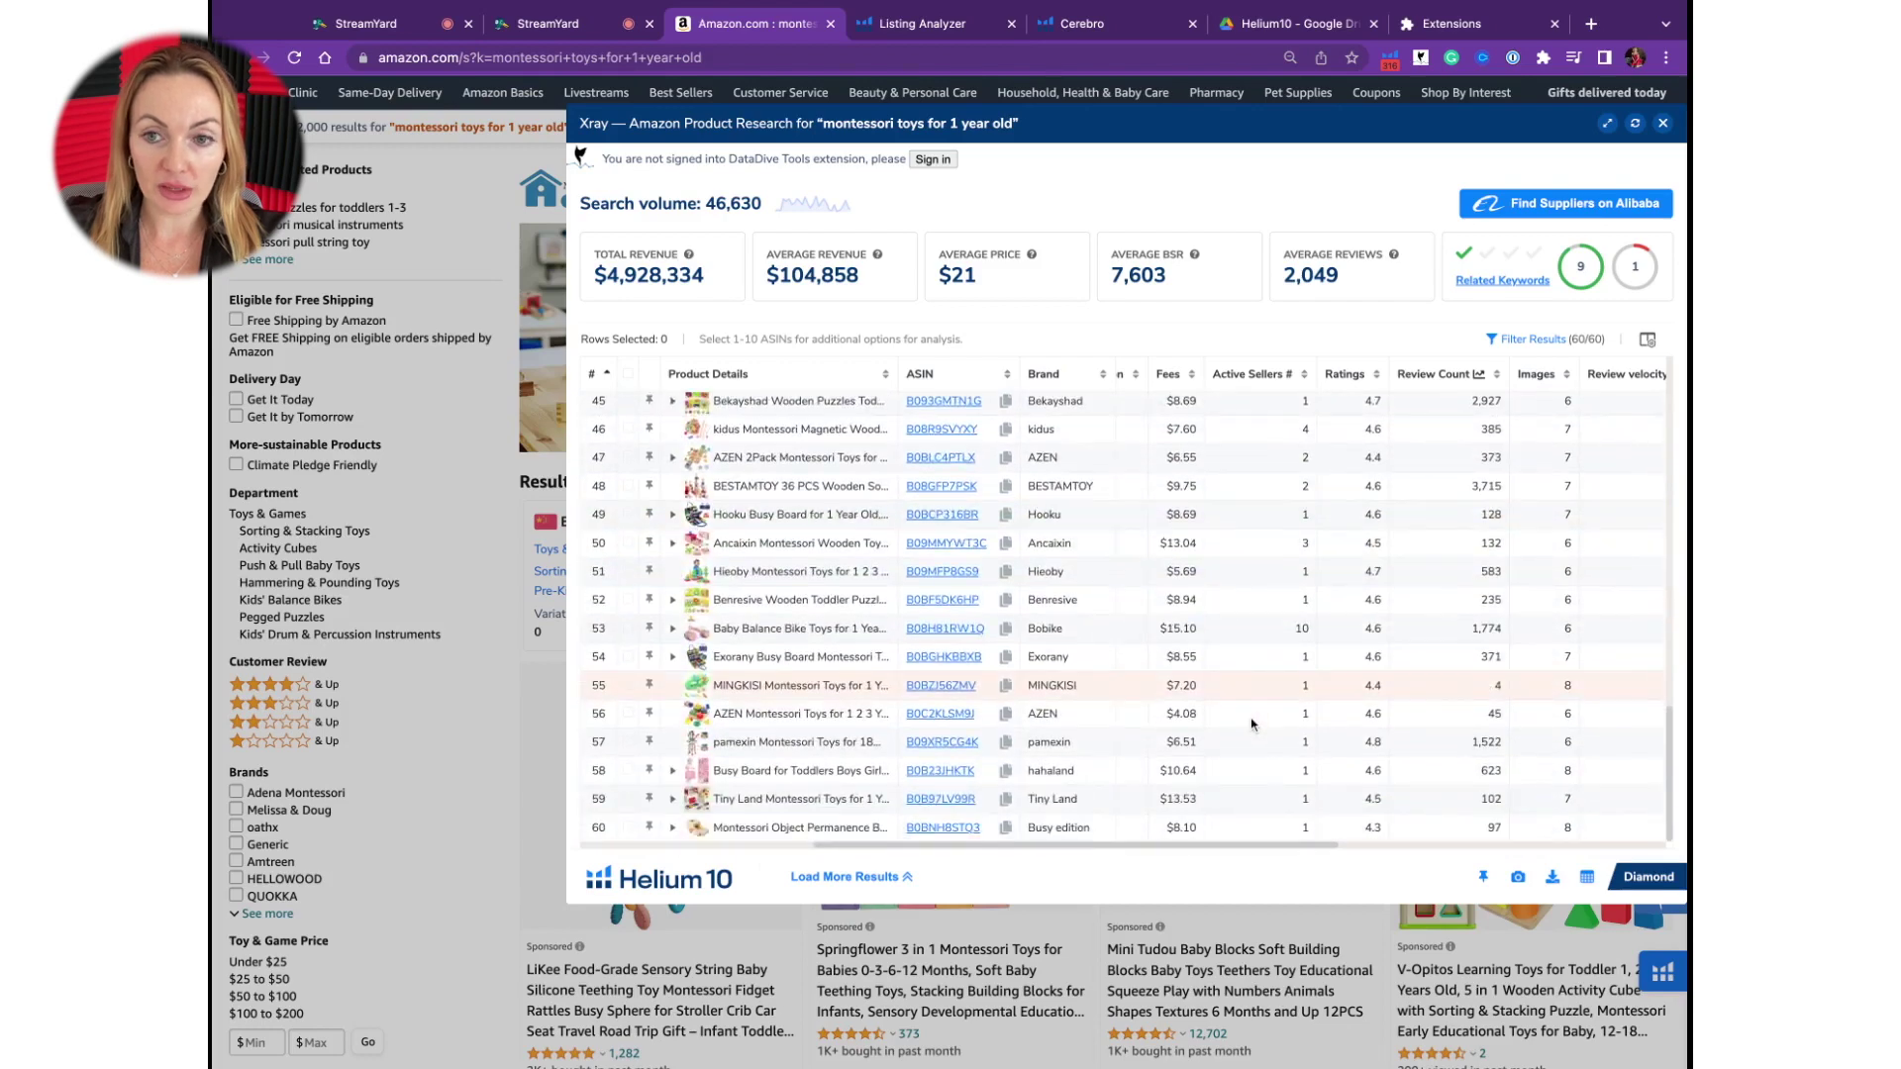
scroll(1262, 632, "up", 8)
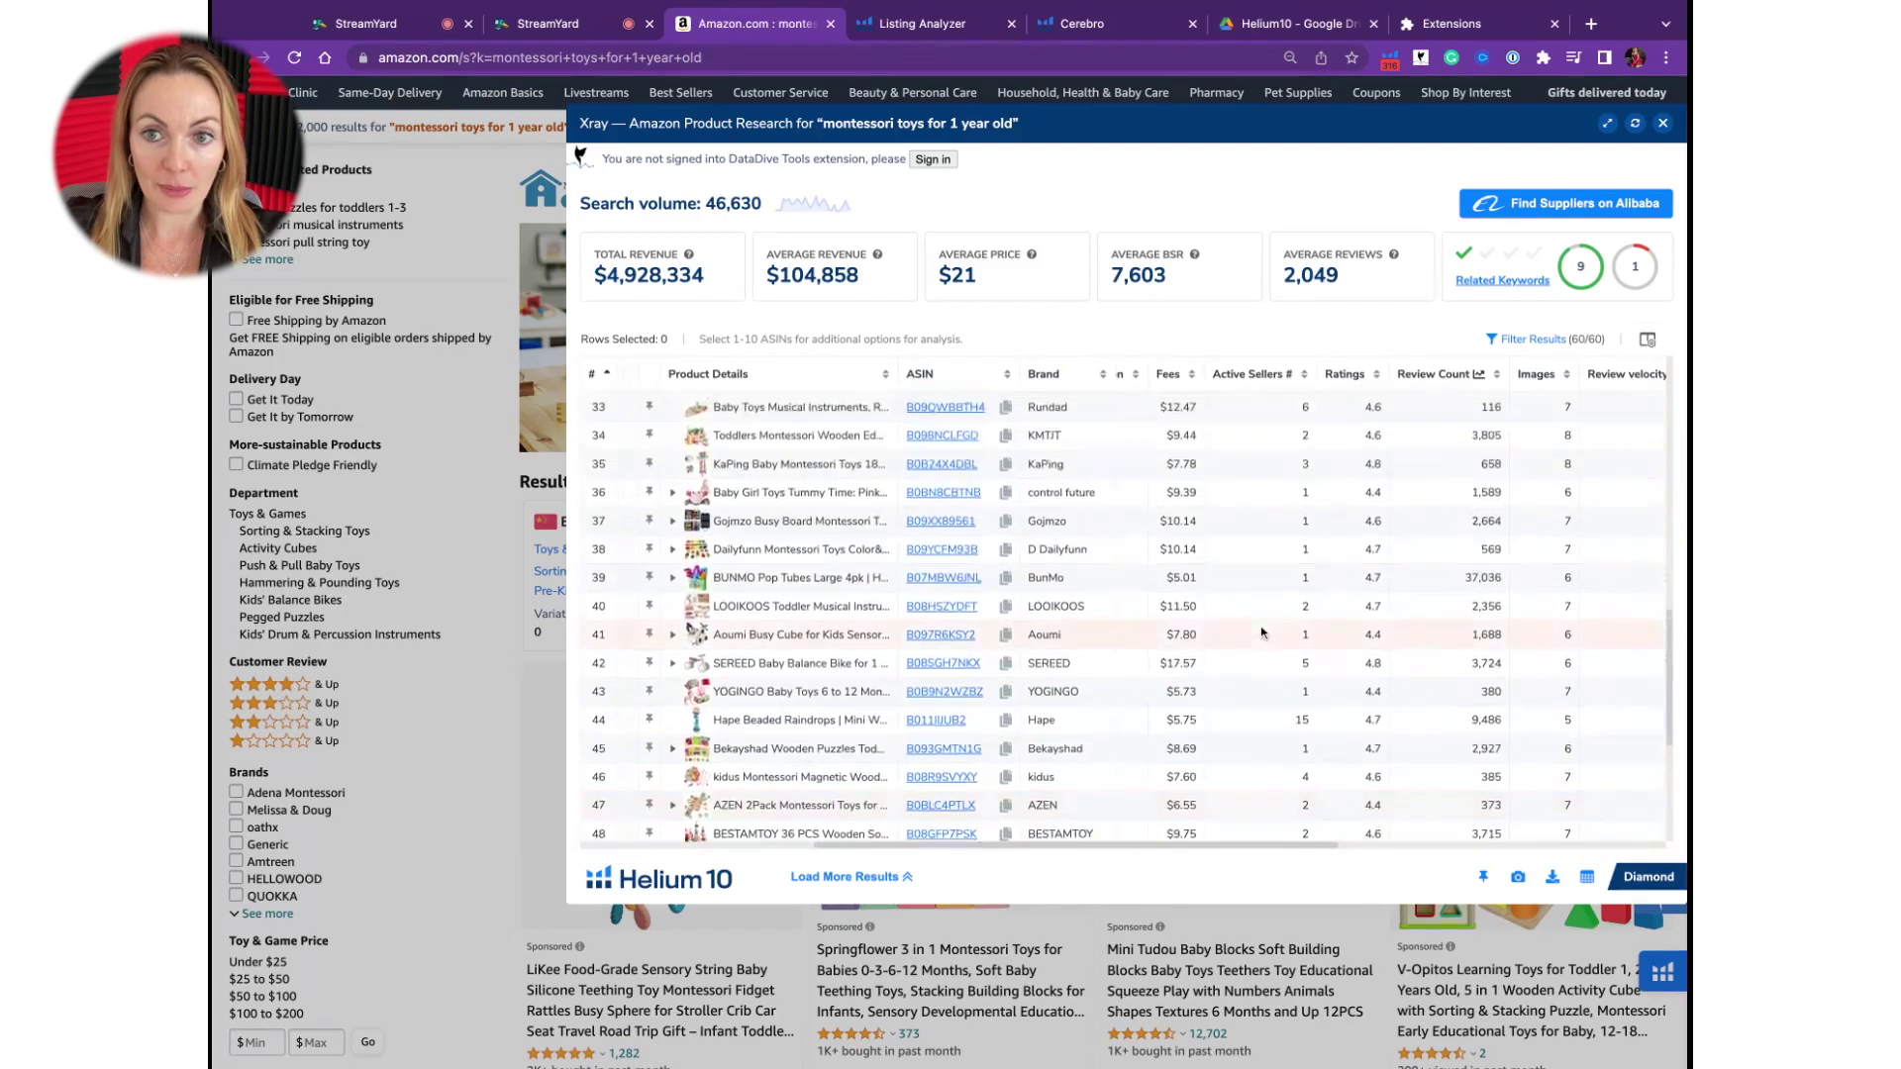
scroll(1263, 632, "up", 3)
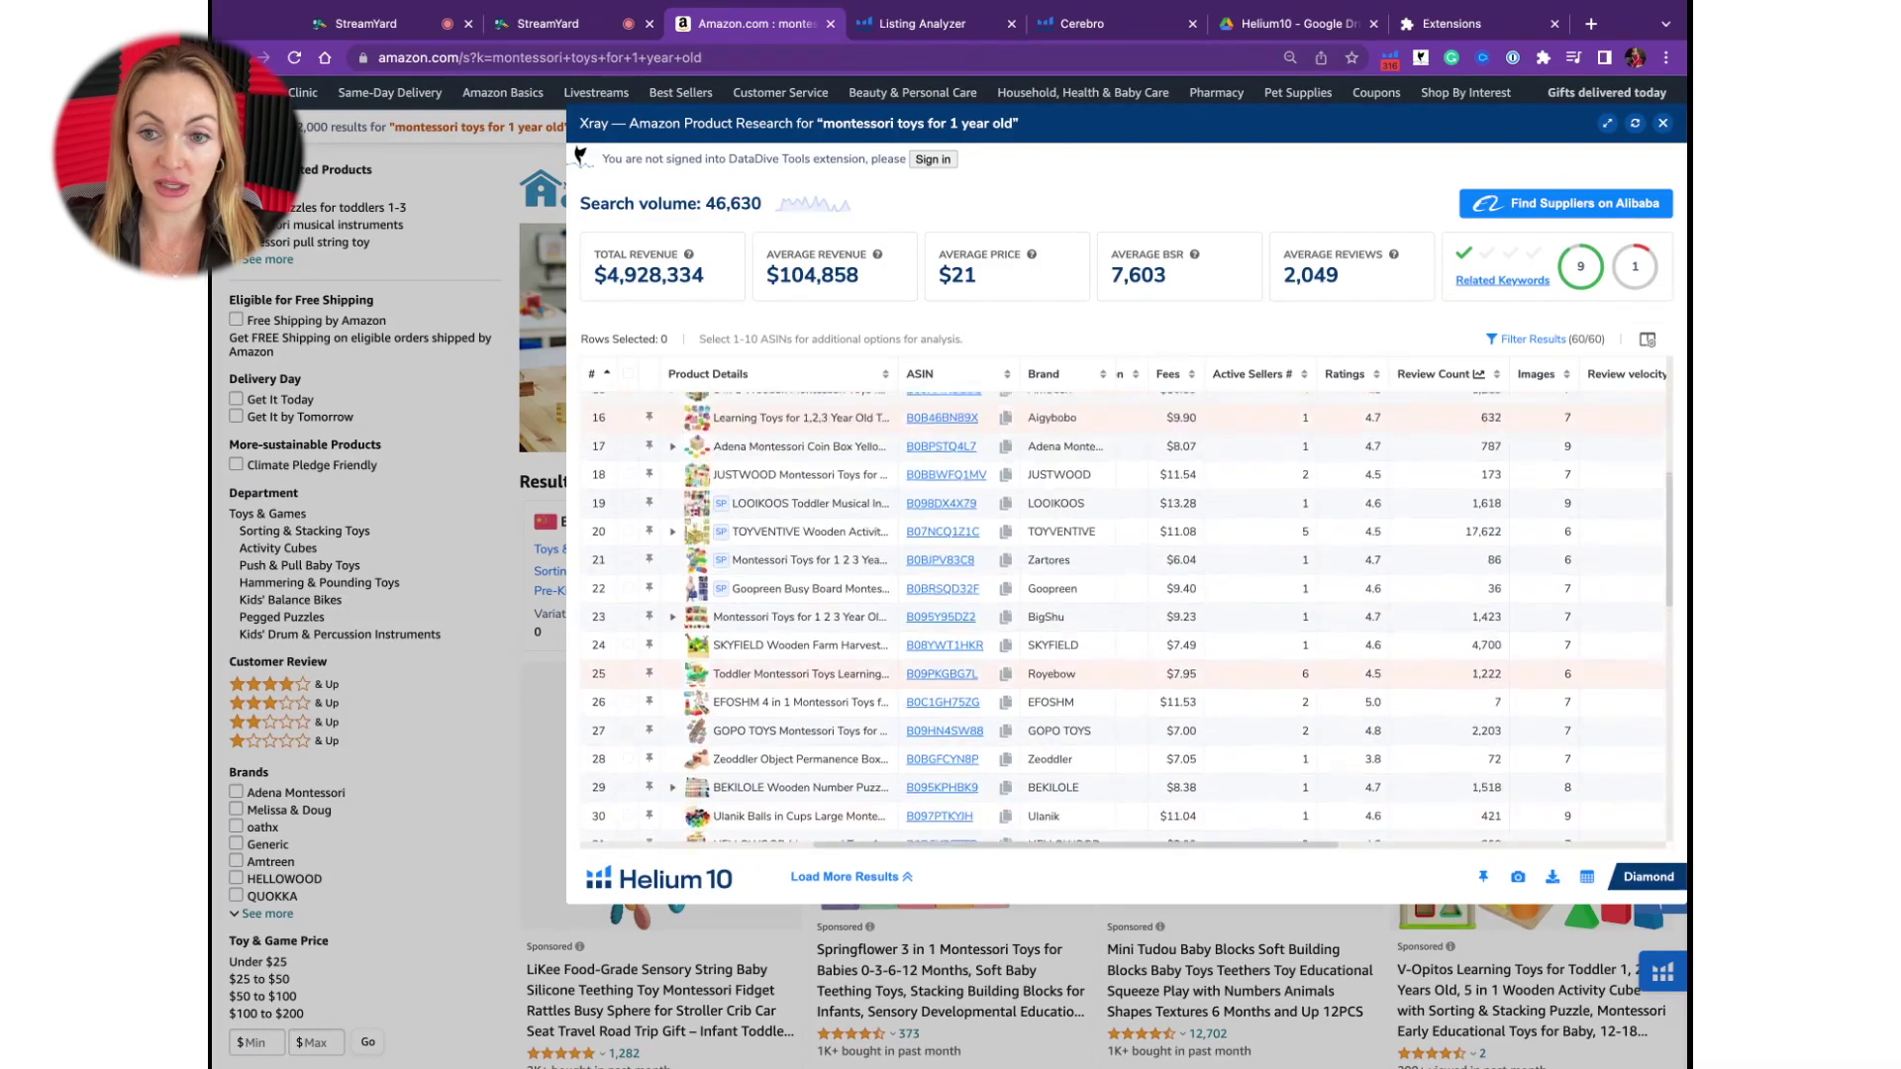
scroll(1263, 628, "down", 1)
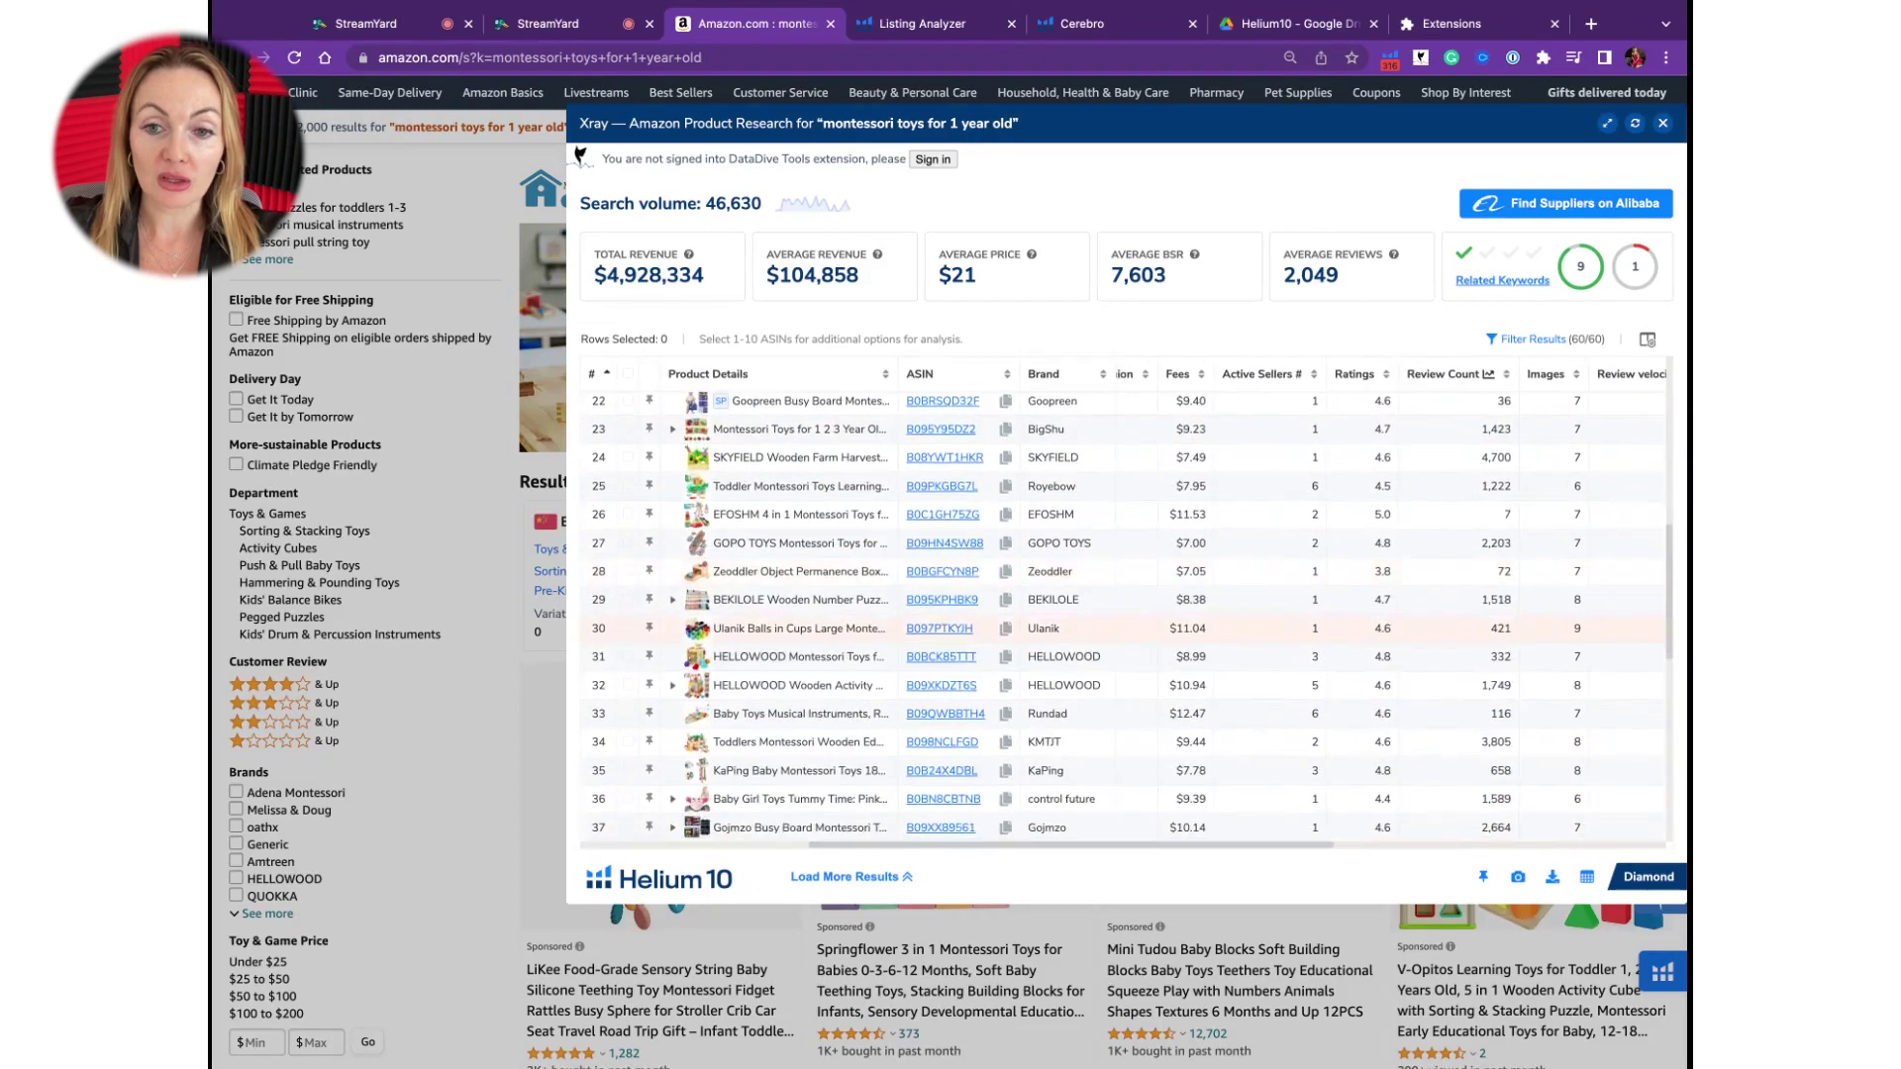
scroll(1263, 628, "down", 6)
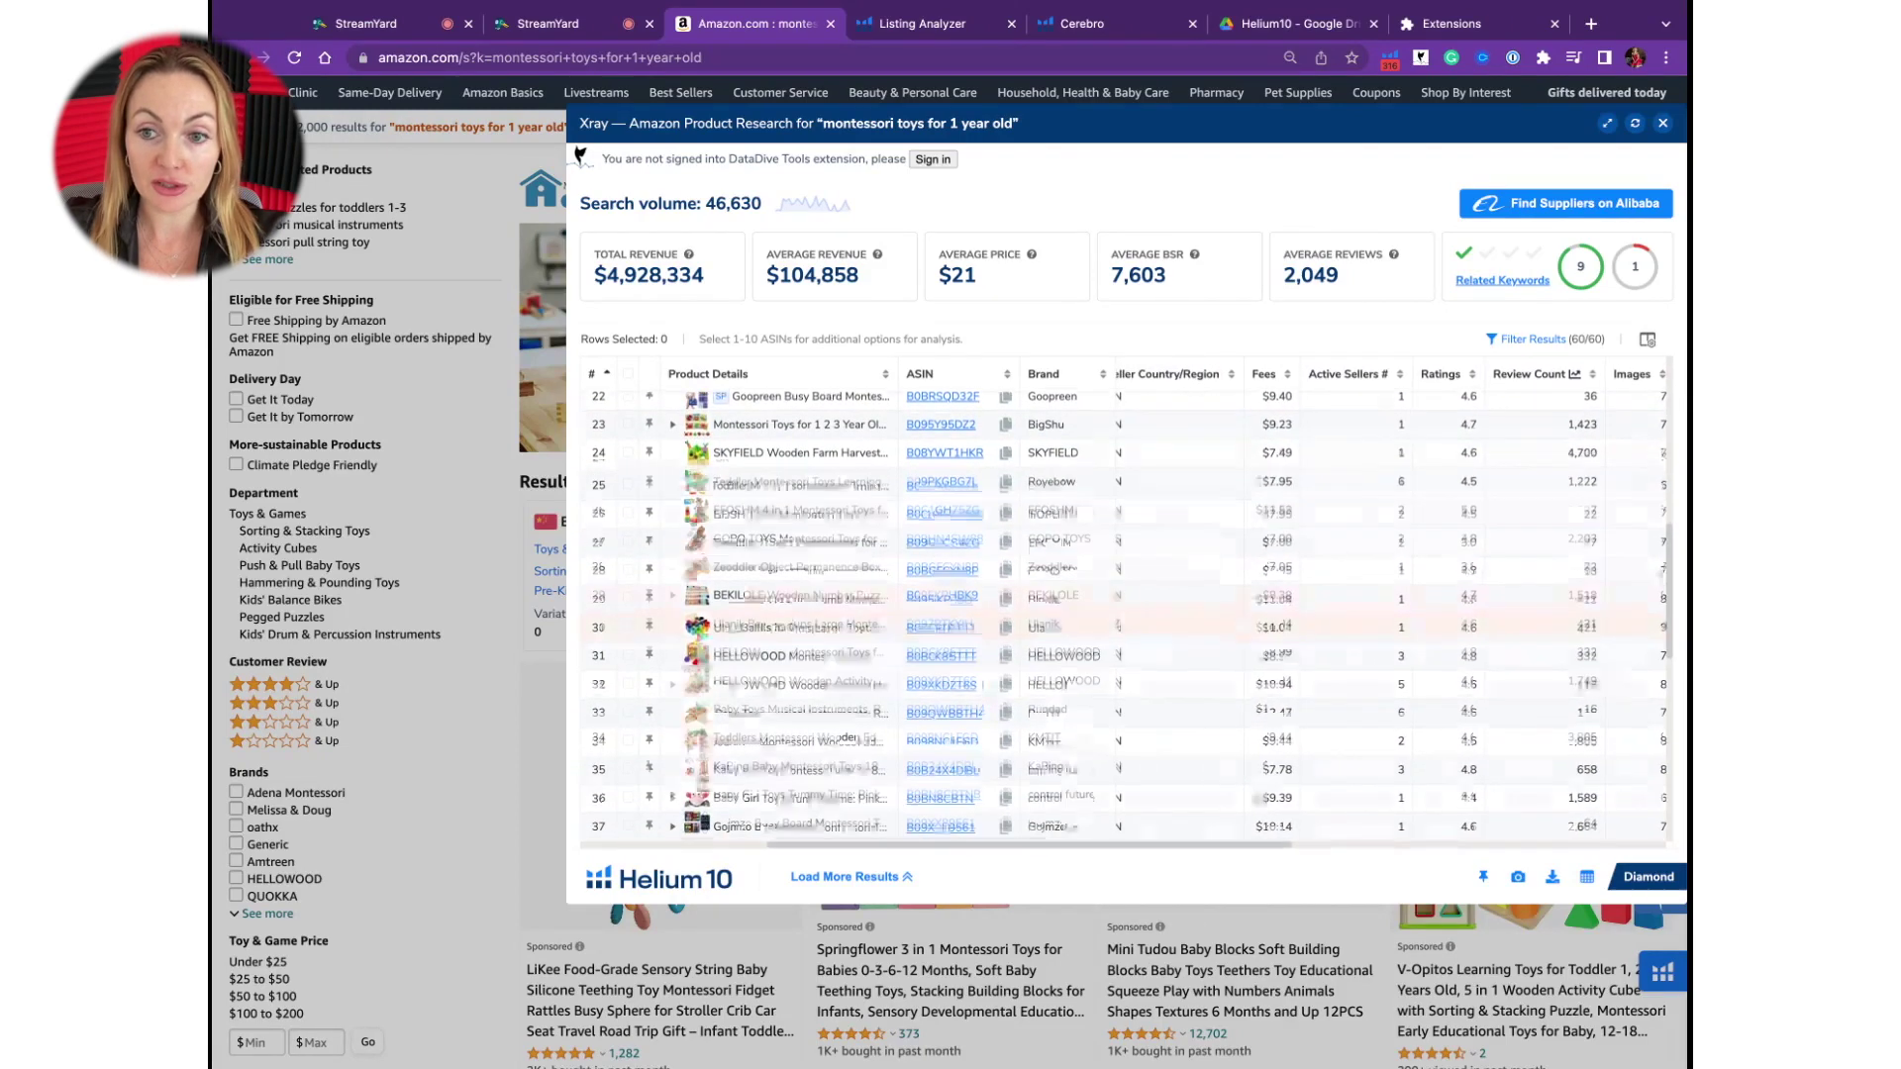
scroll(1341, 560, "down", 5)
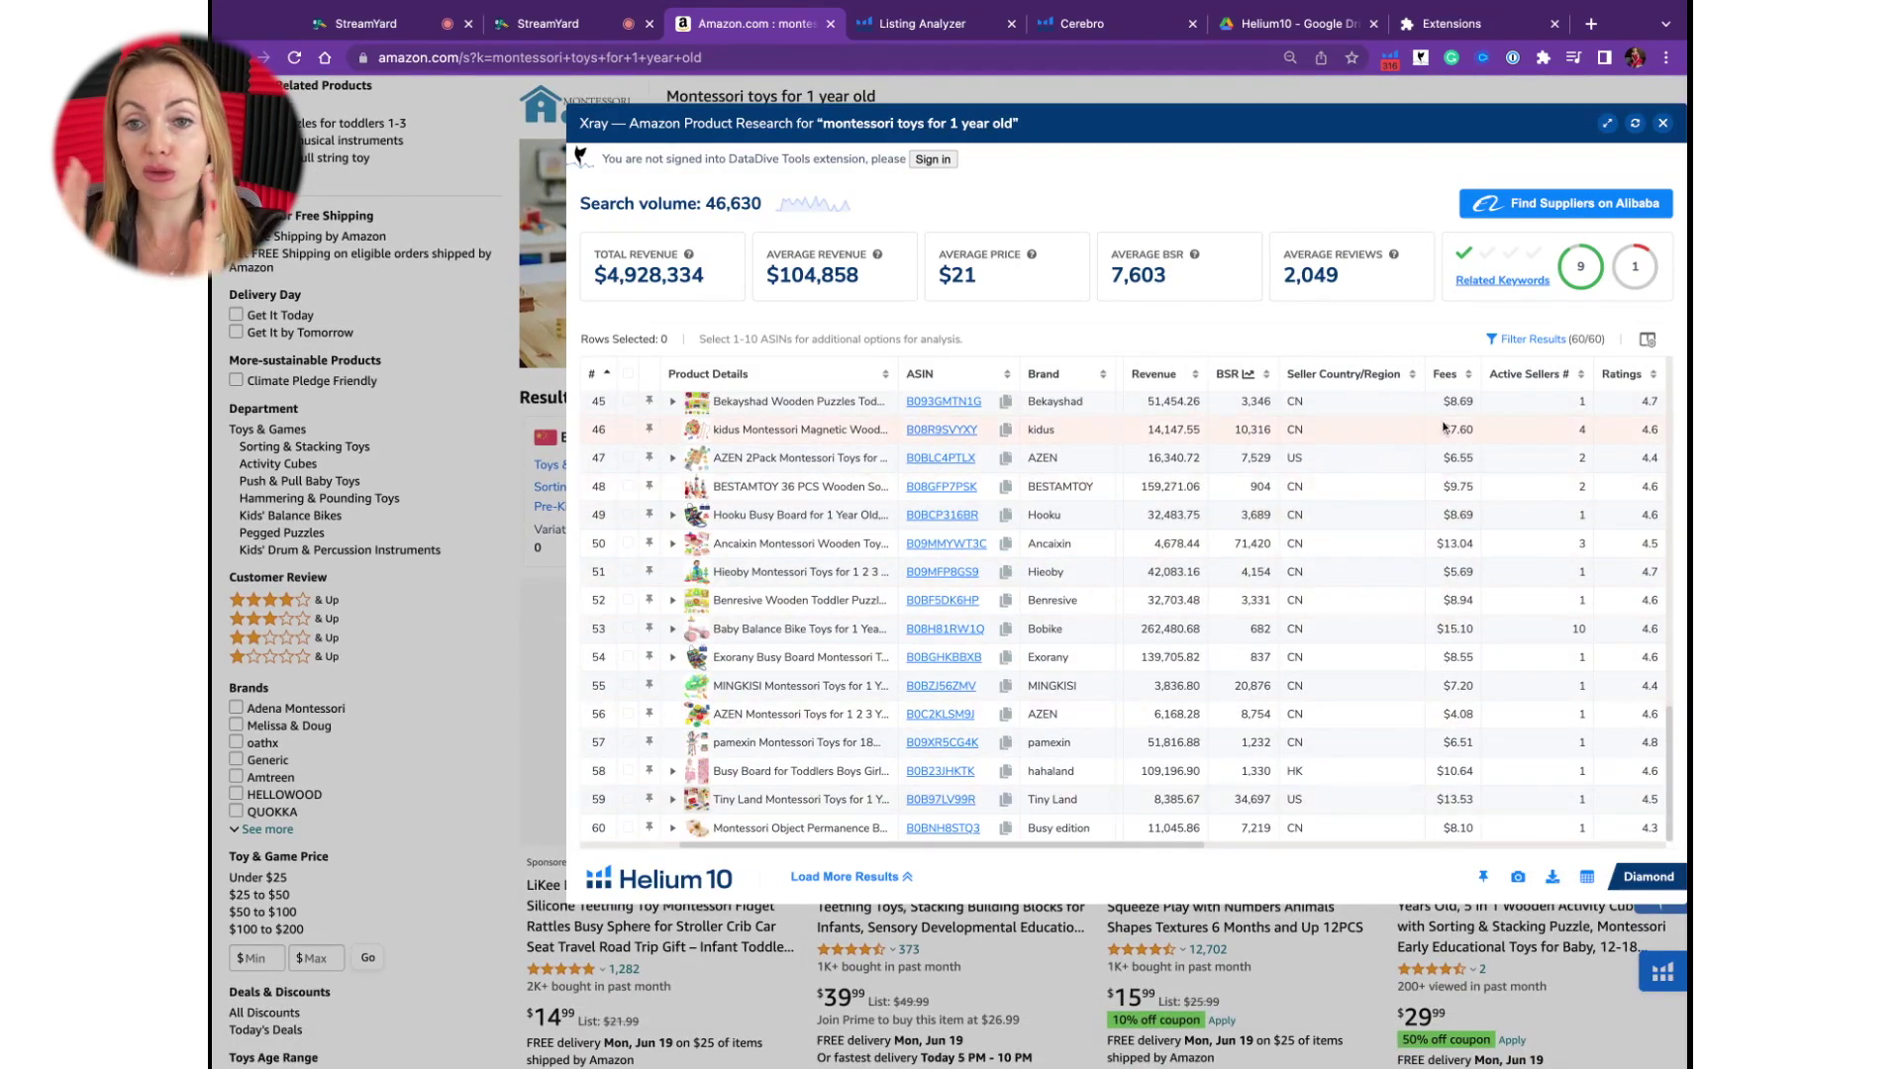
Review the price, fees and sales columns near the top of the Xray results.
scroll(1444, 428, "left", 5)
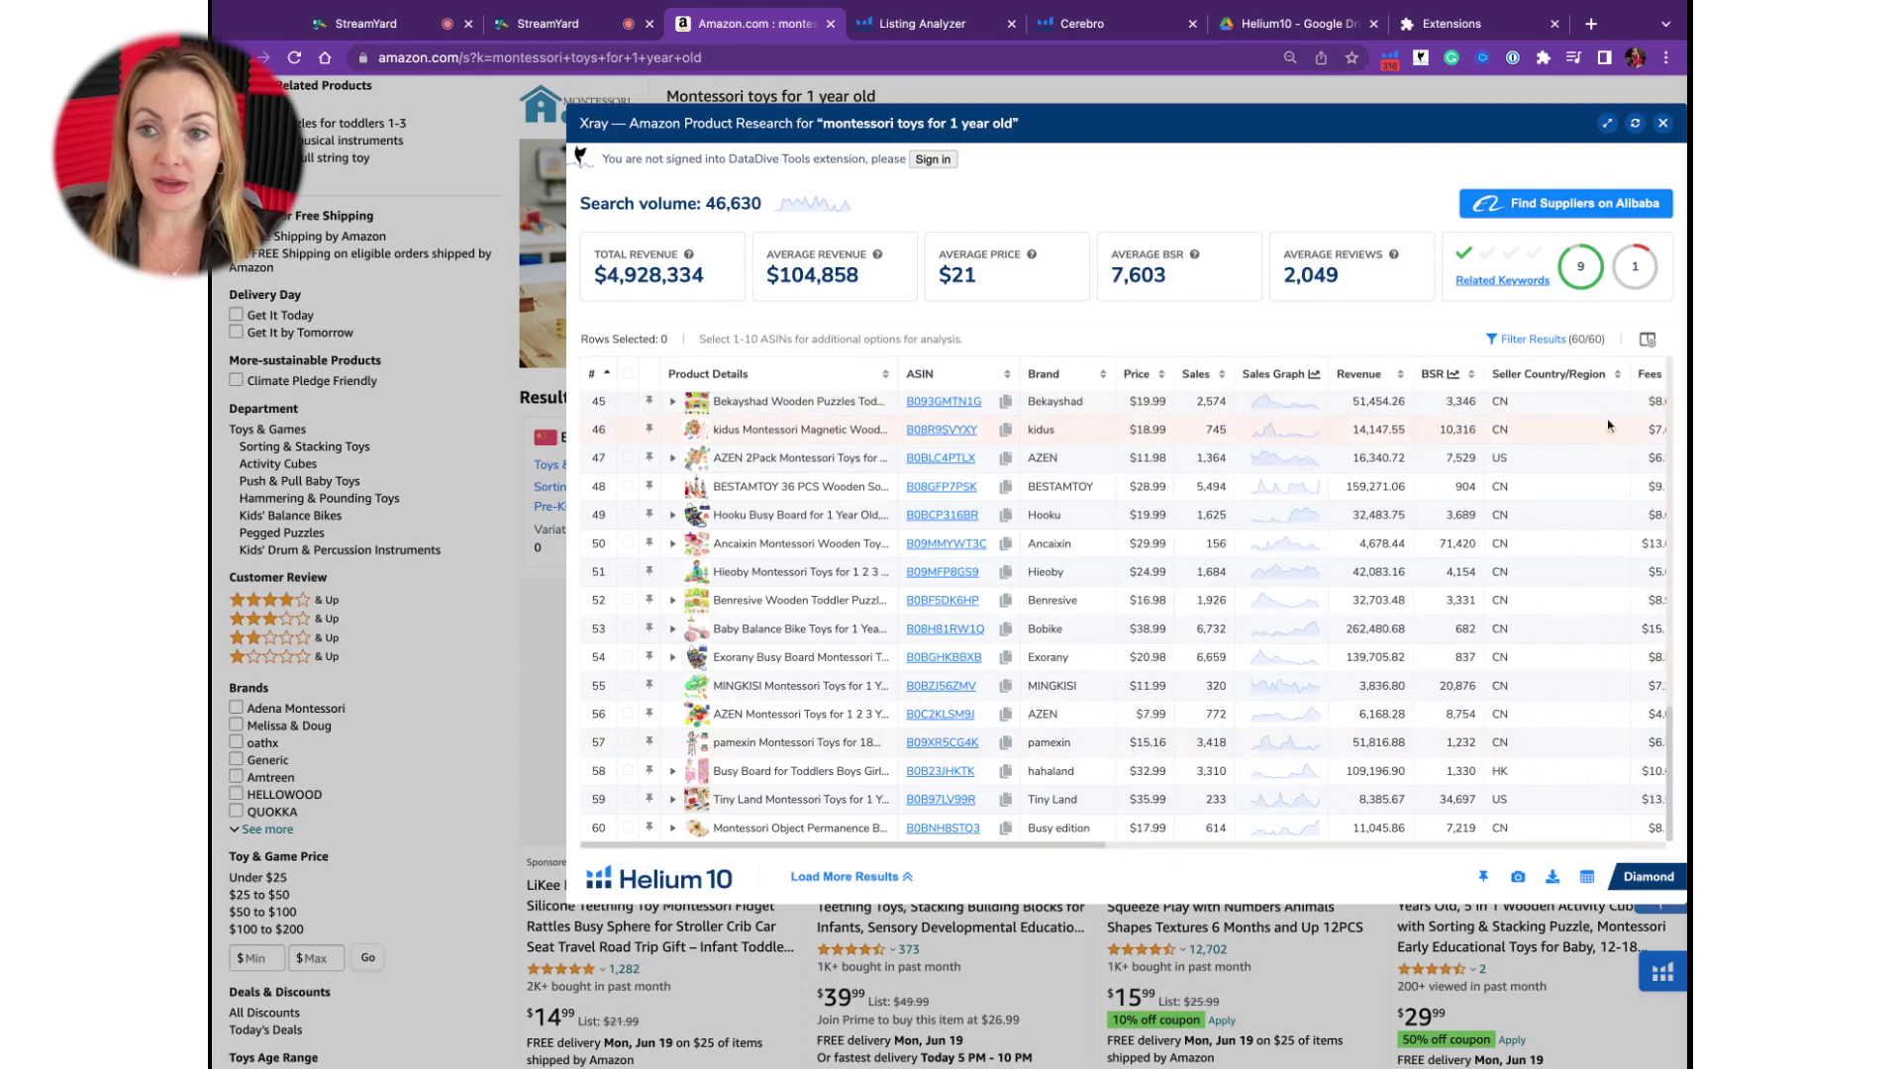
scroll(1611, 501, "right", 1)
scroll(1645, 417, "right", 1)
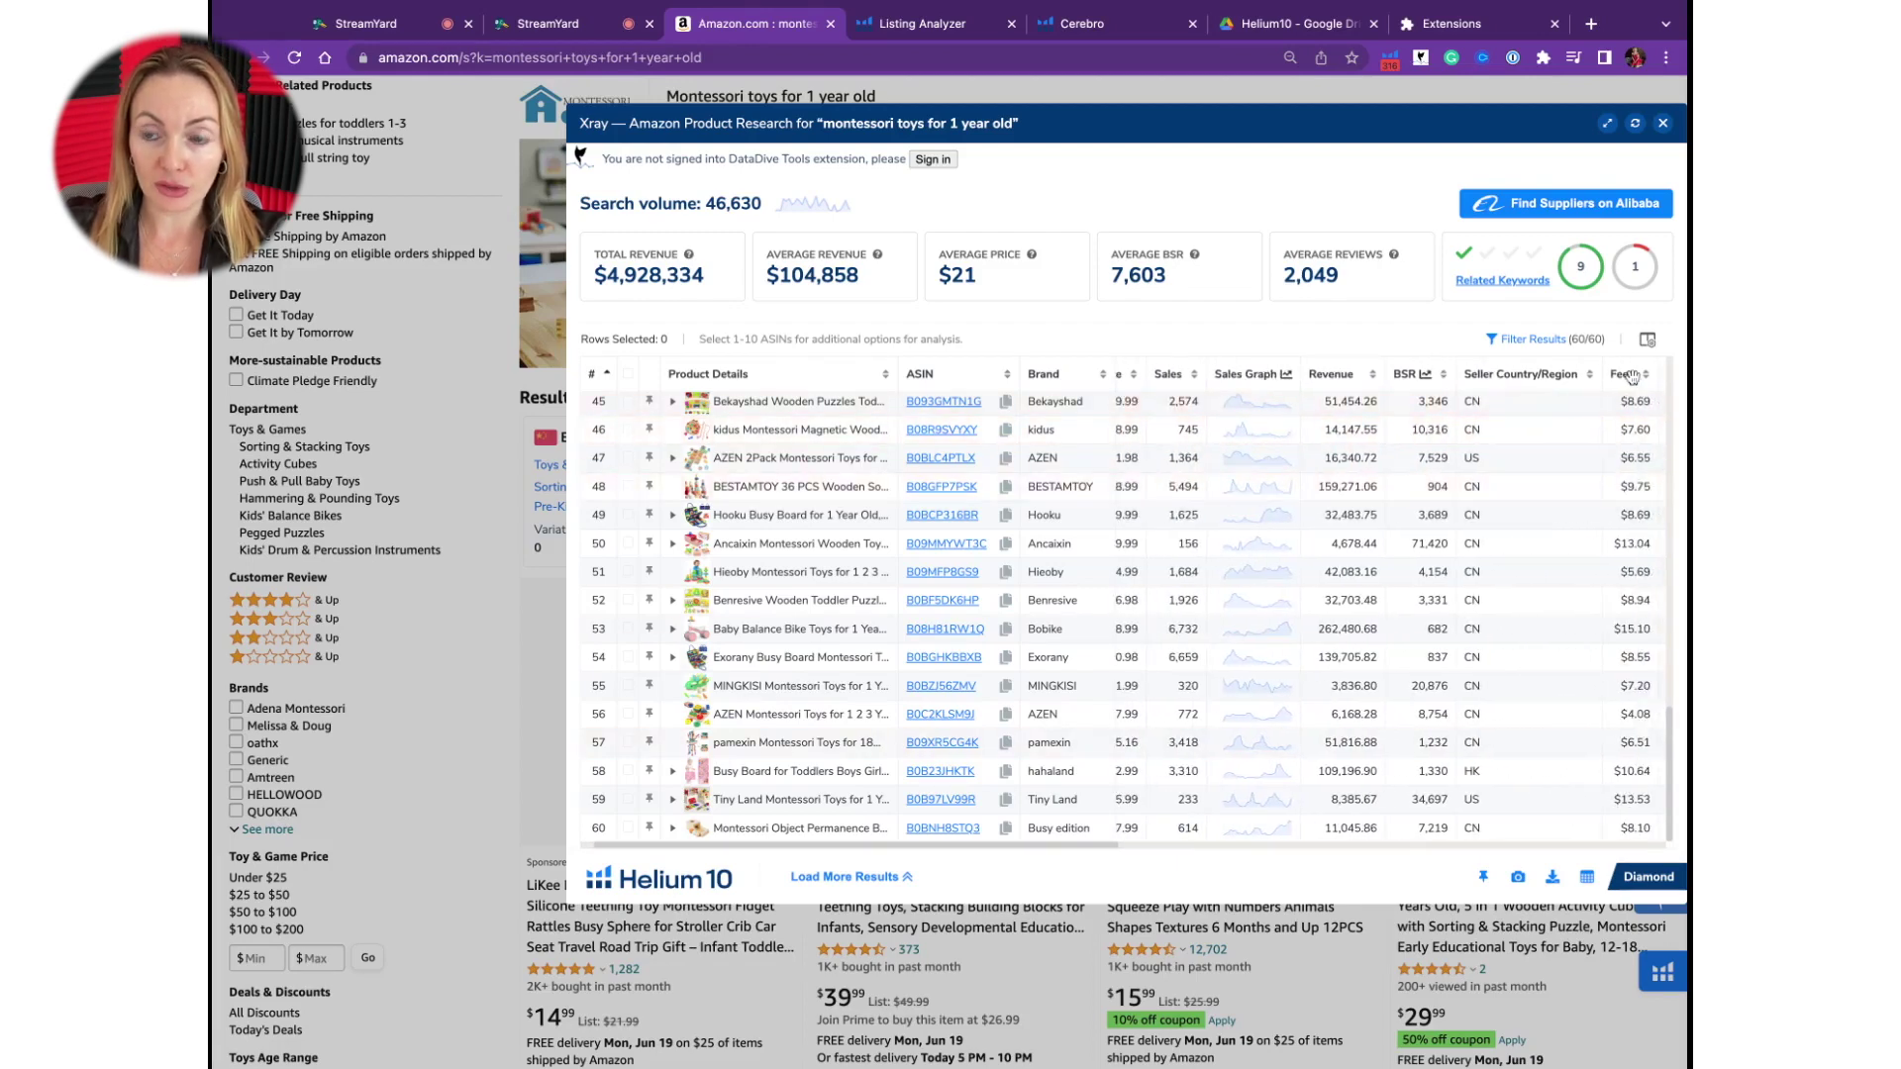
scroll(1203, 594, "up", 5)
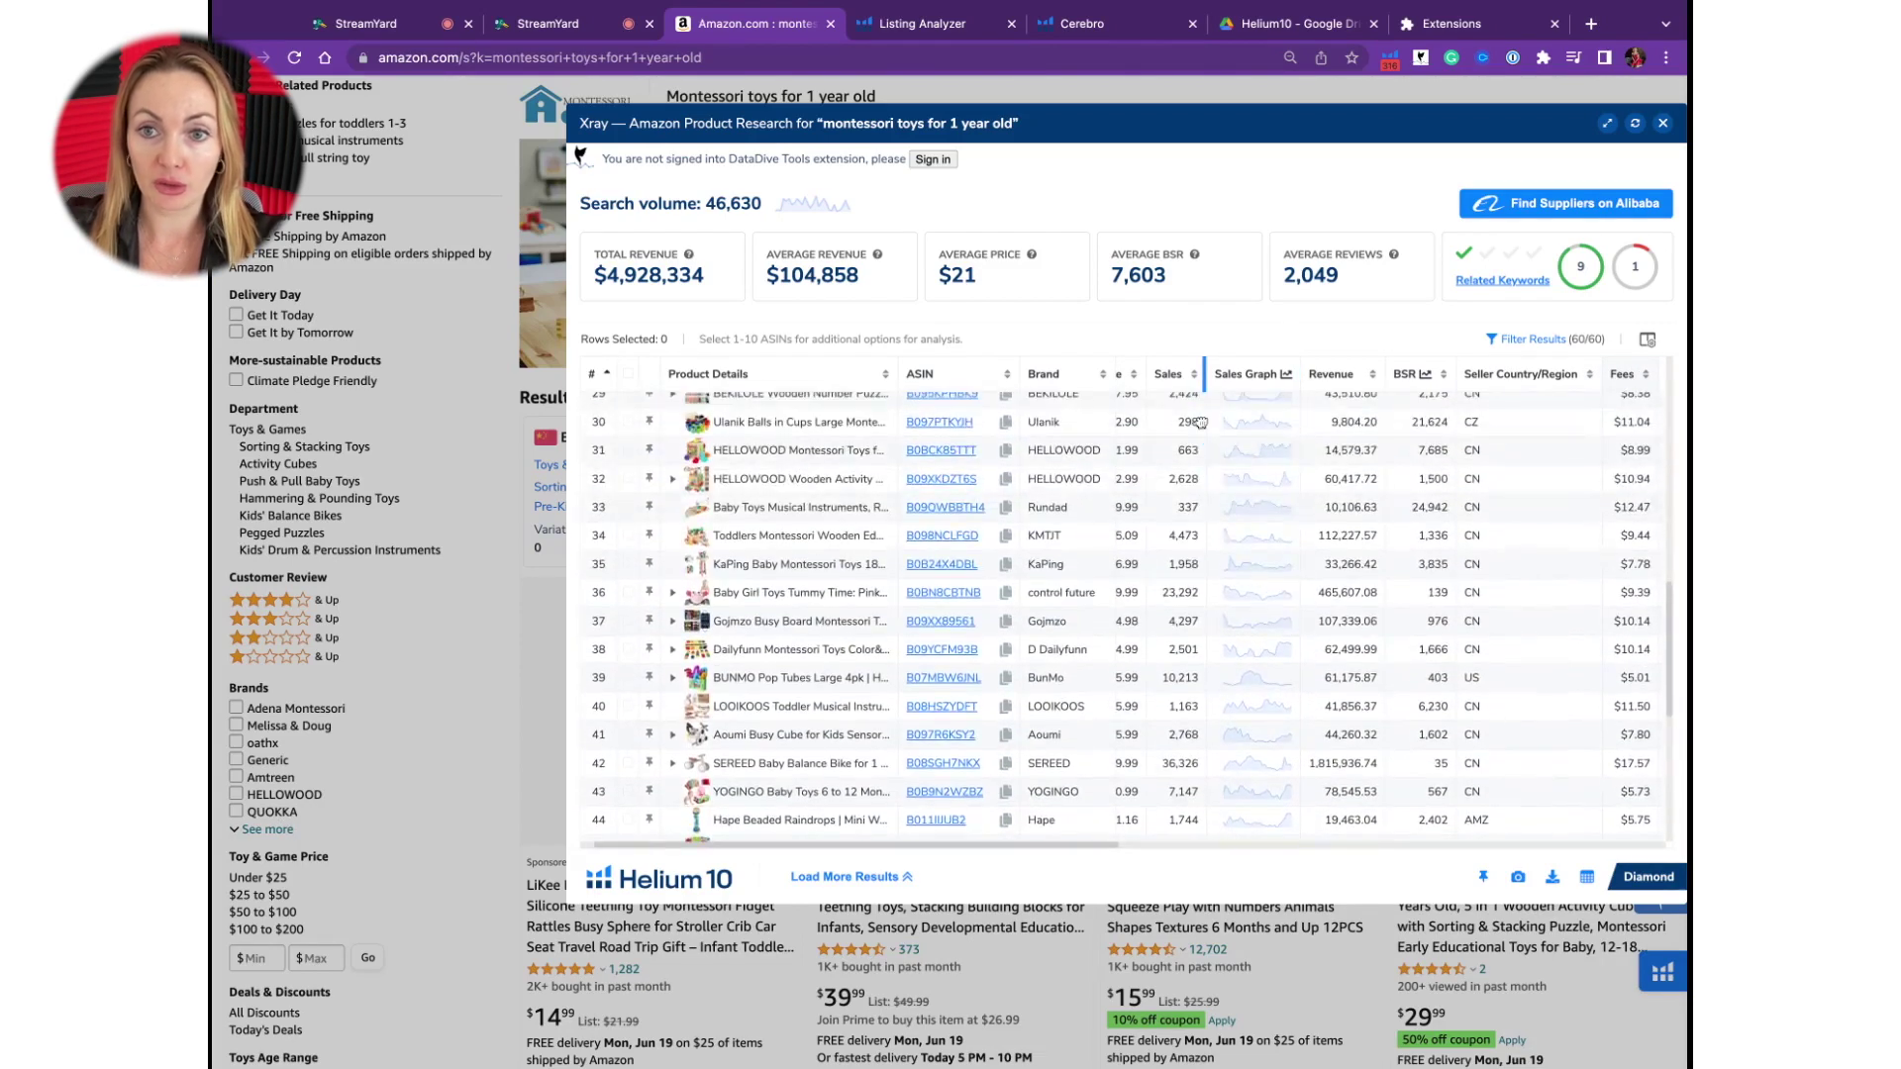
scroll(1239, 421, "left", 2)
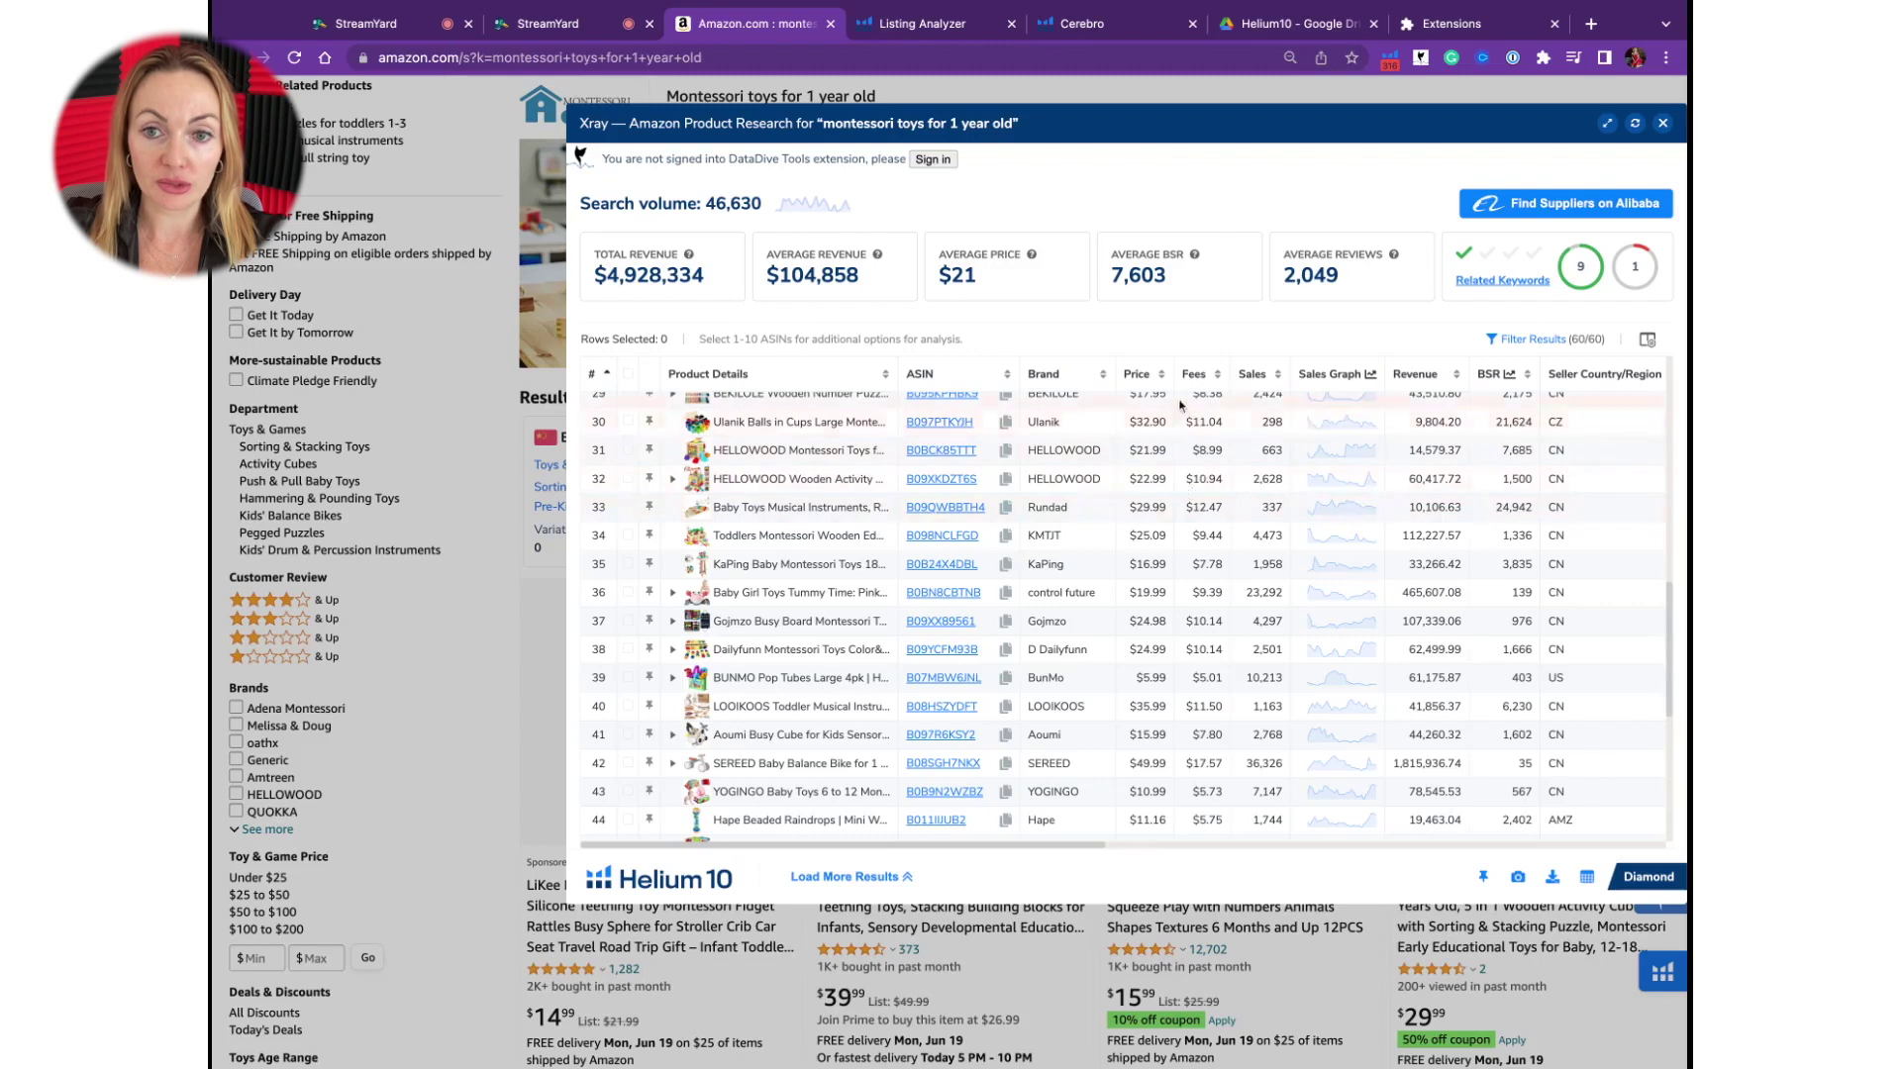
scroll(1149, 478, "up", 4)
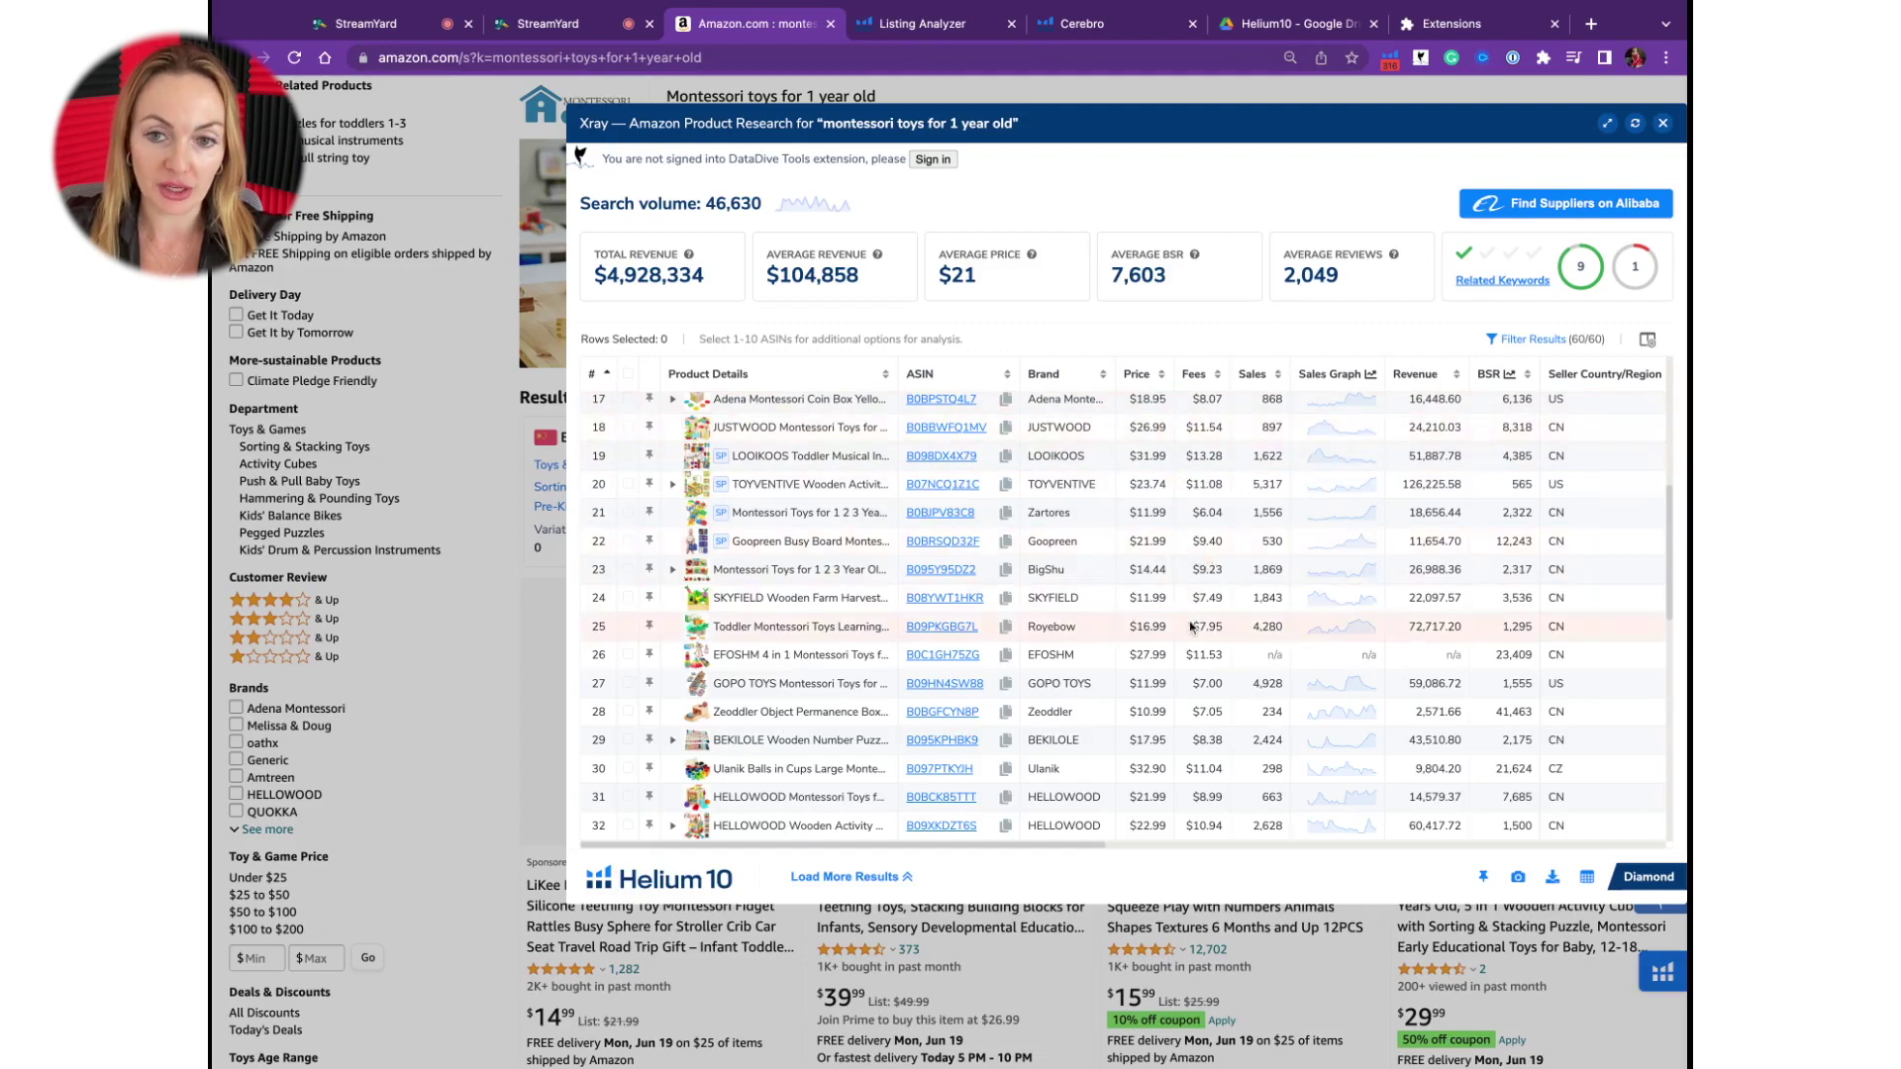
Move to rows 25–39 and show the Seller Country, Active Sellers and Ratings columns.
scroll(1192, 627, "down", 5)
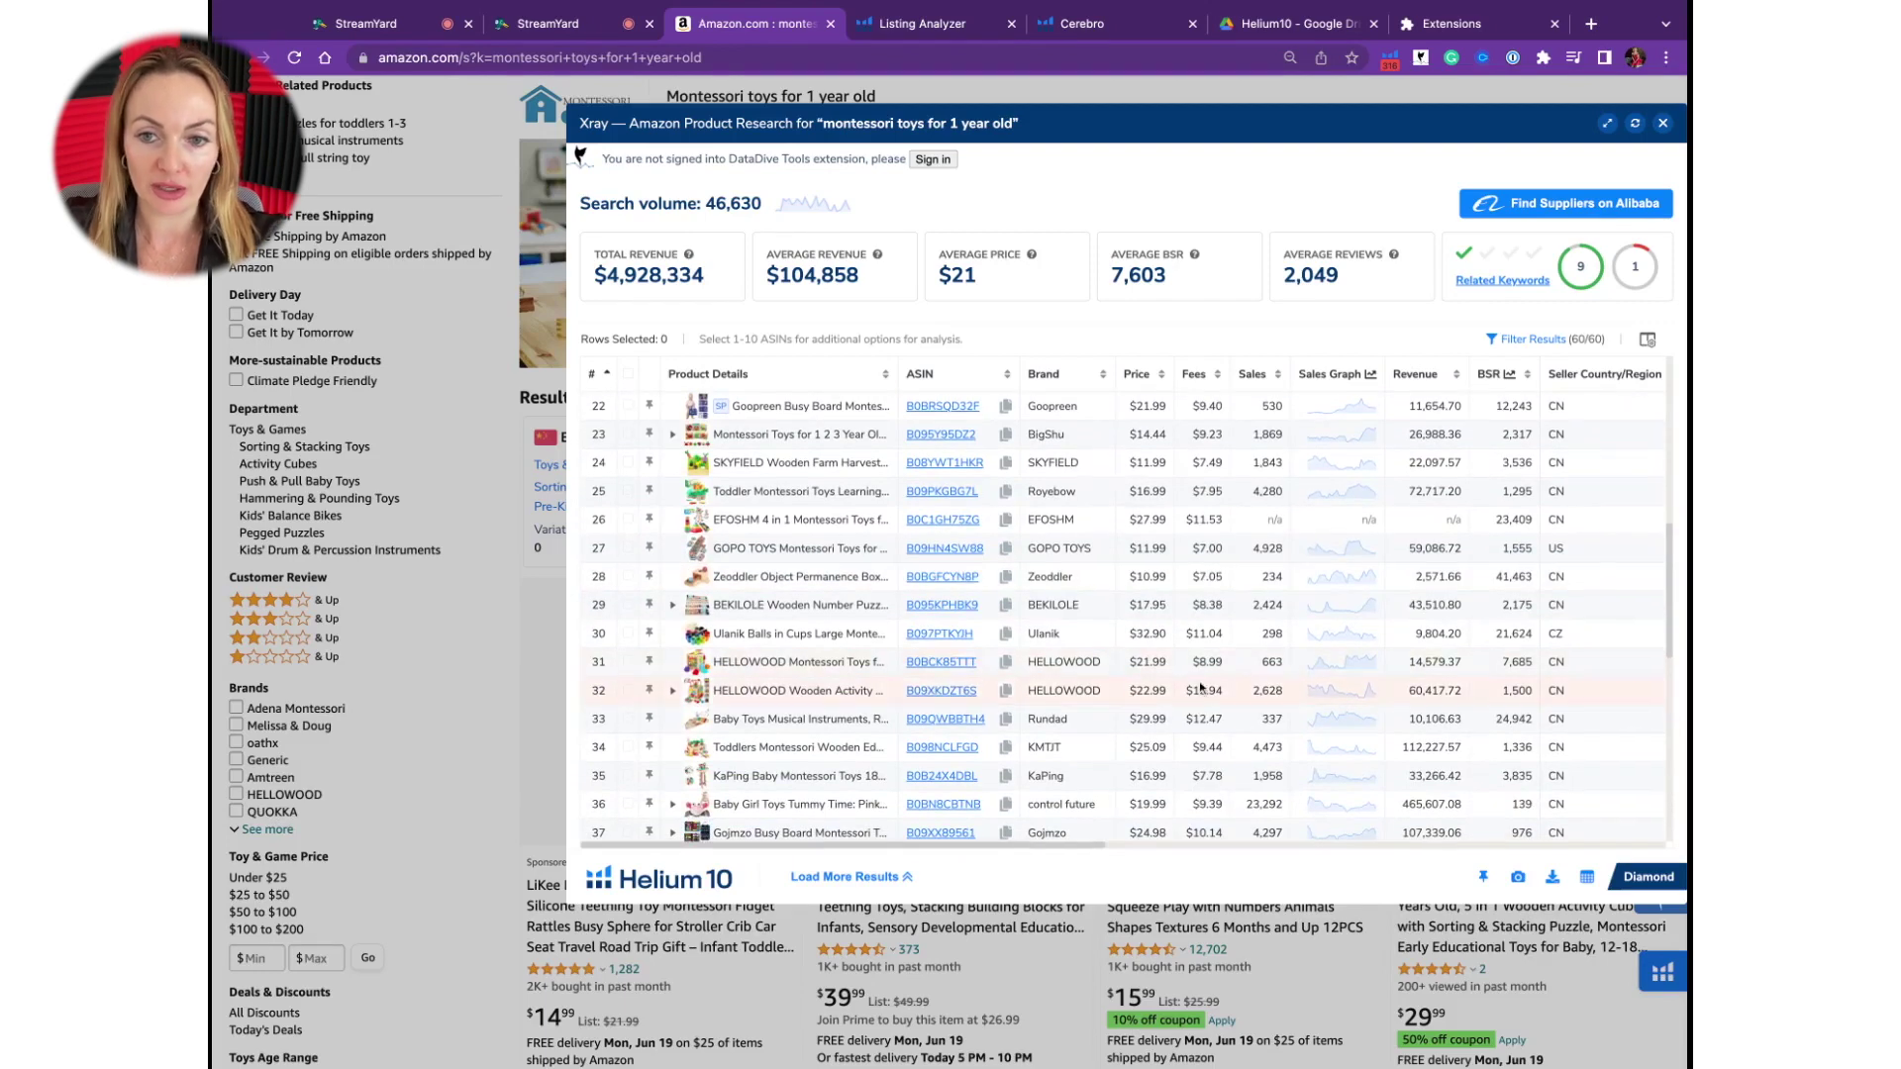
scroll(1208, 653, "down", 1)
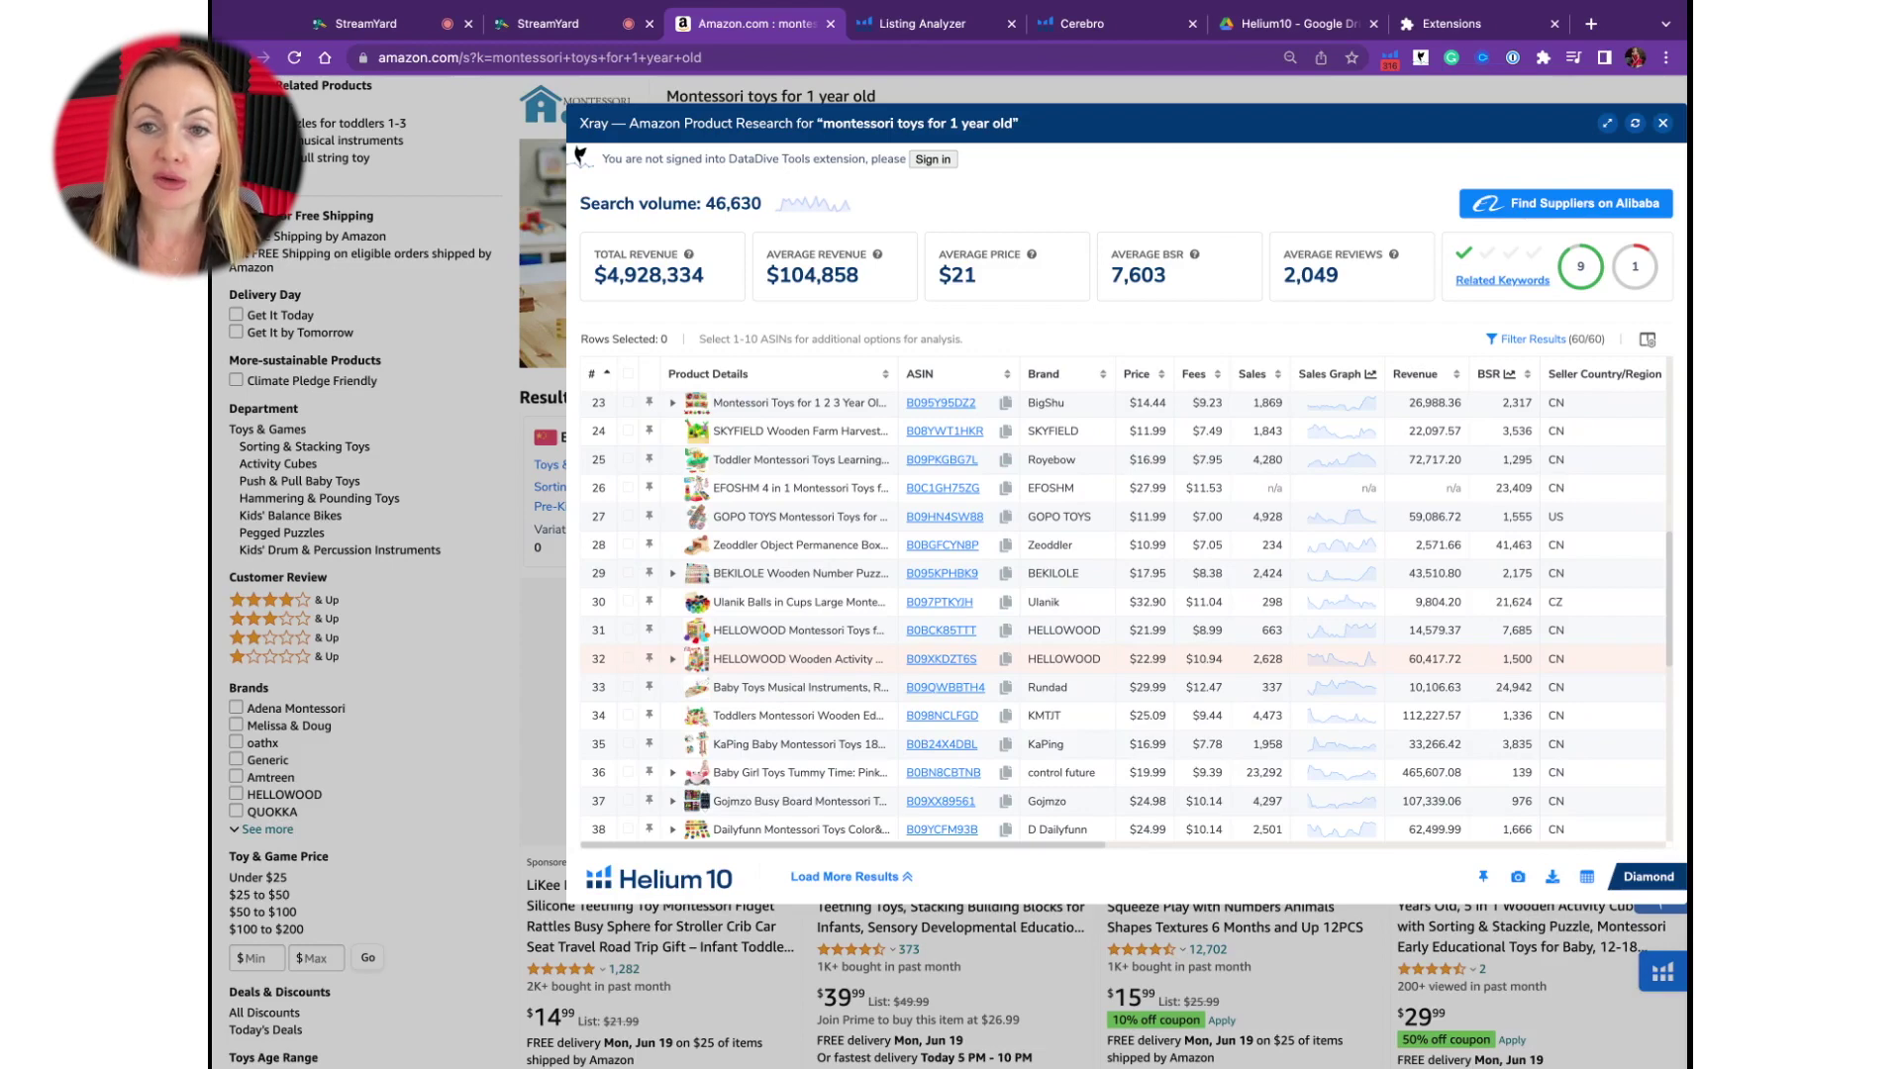
scroll(1260, 639, "right", 2)
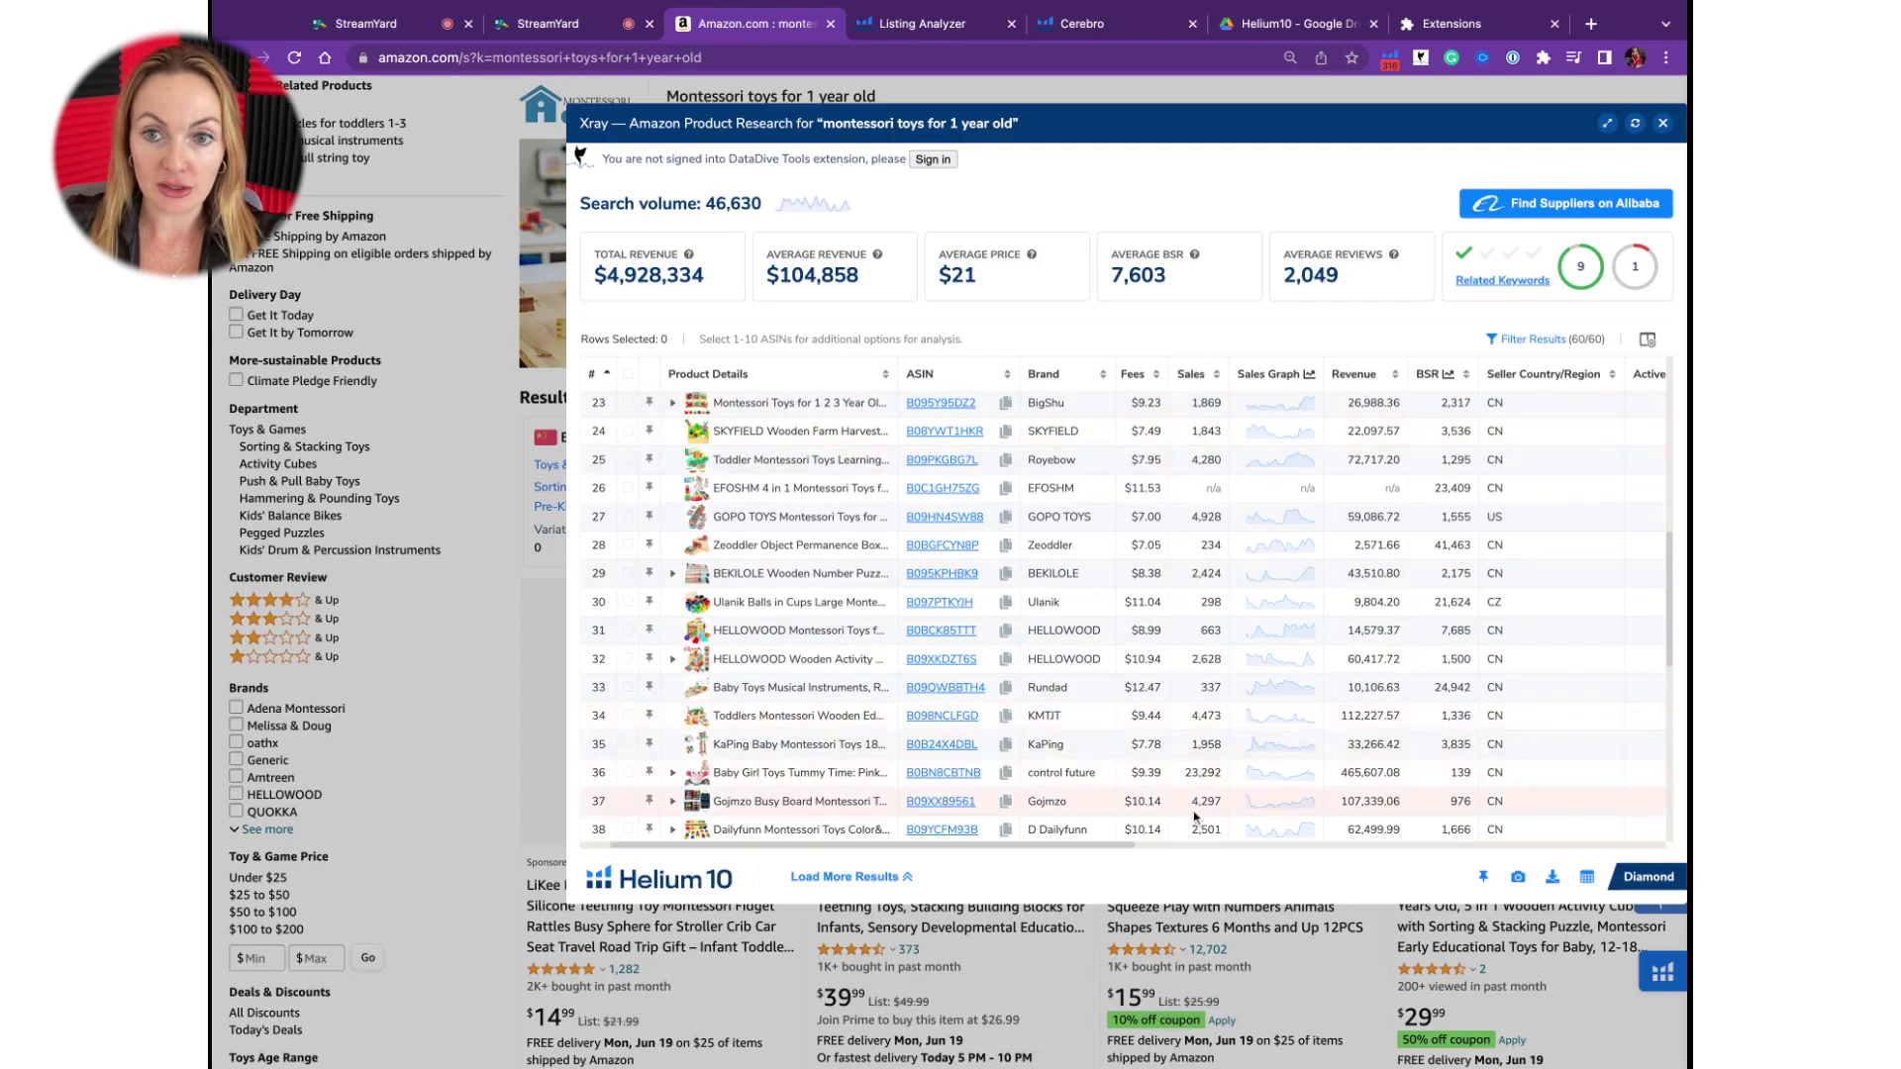
scroll(1206, 753, "down", 1)
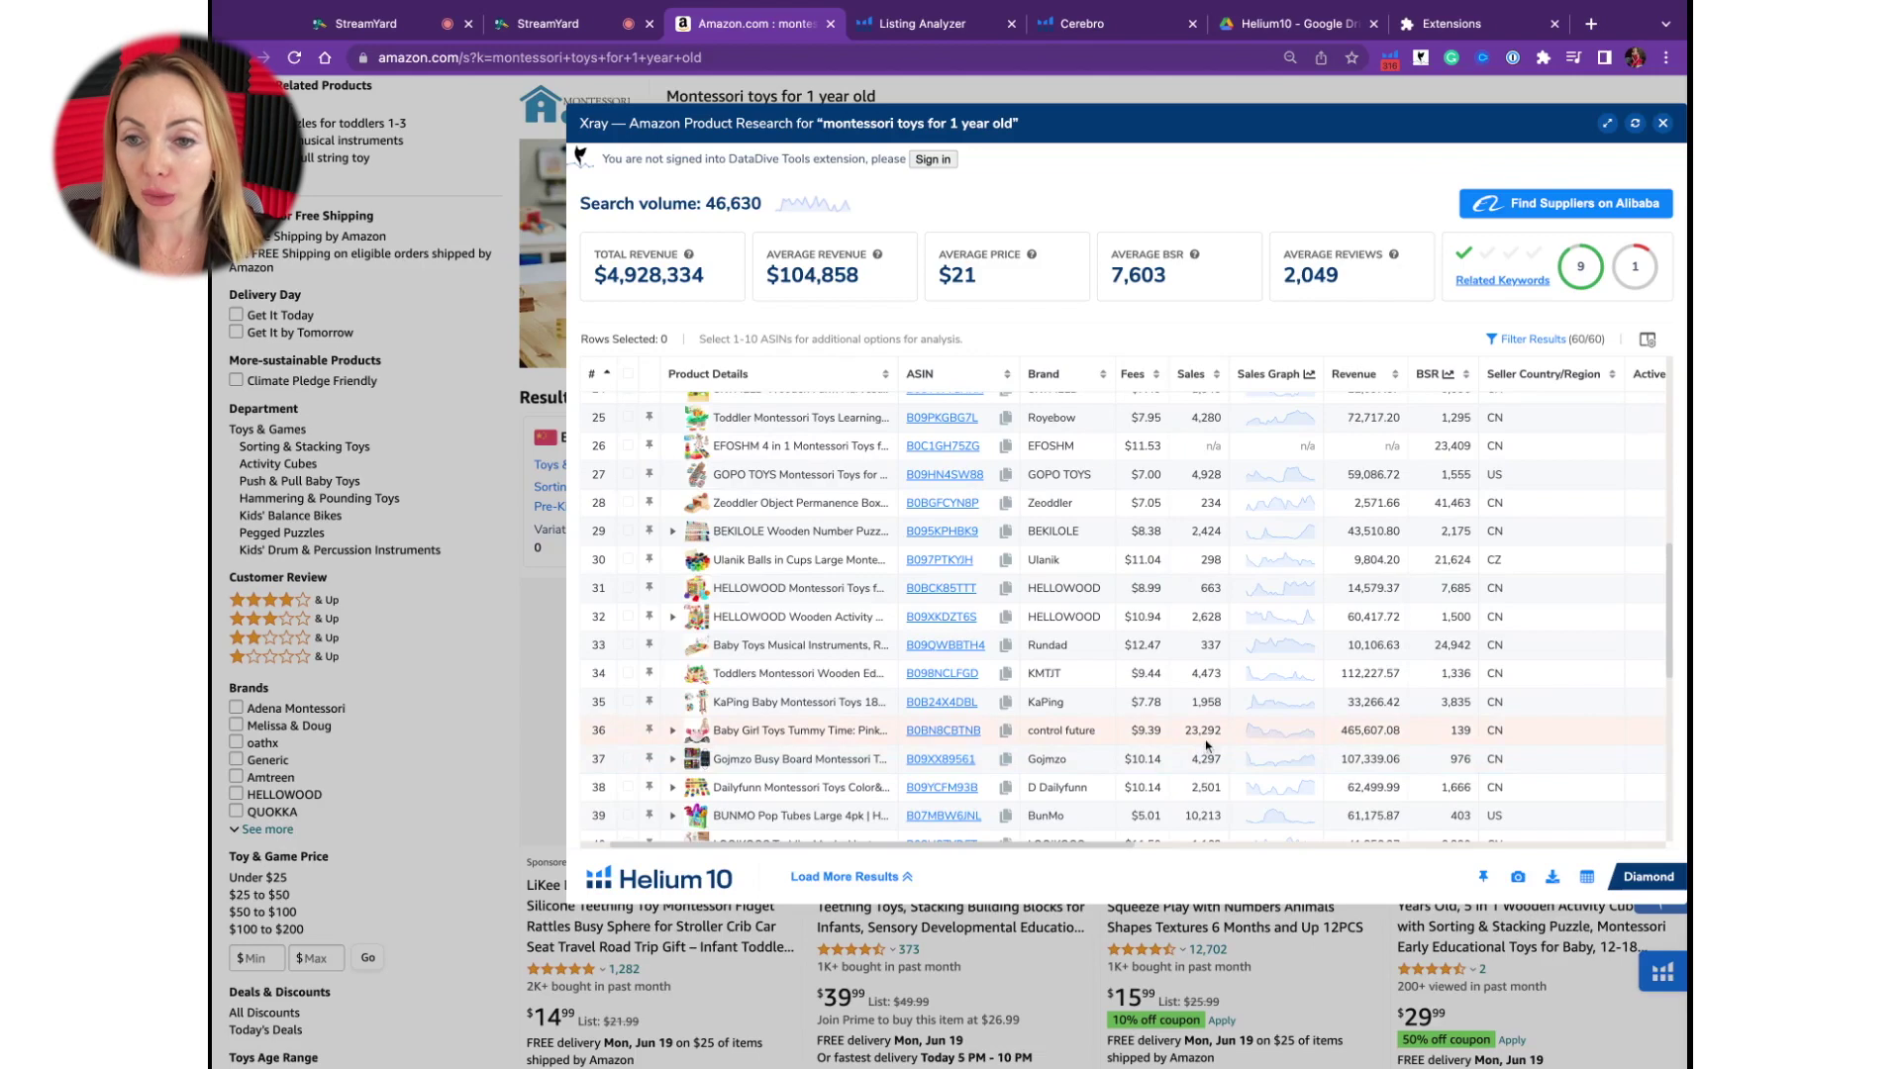
scroll(1291, 591, "right", 3)
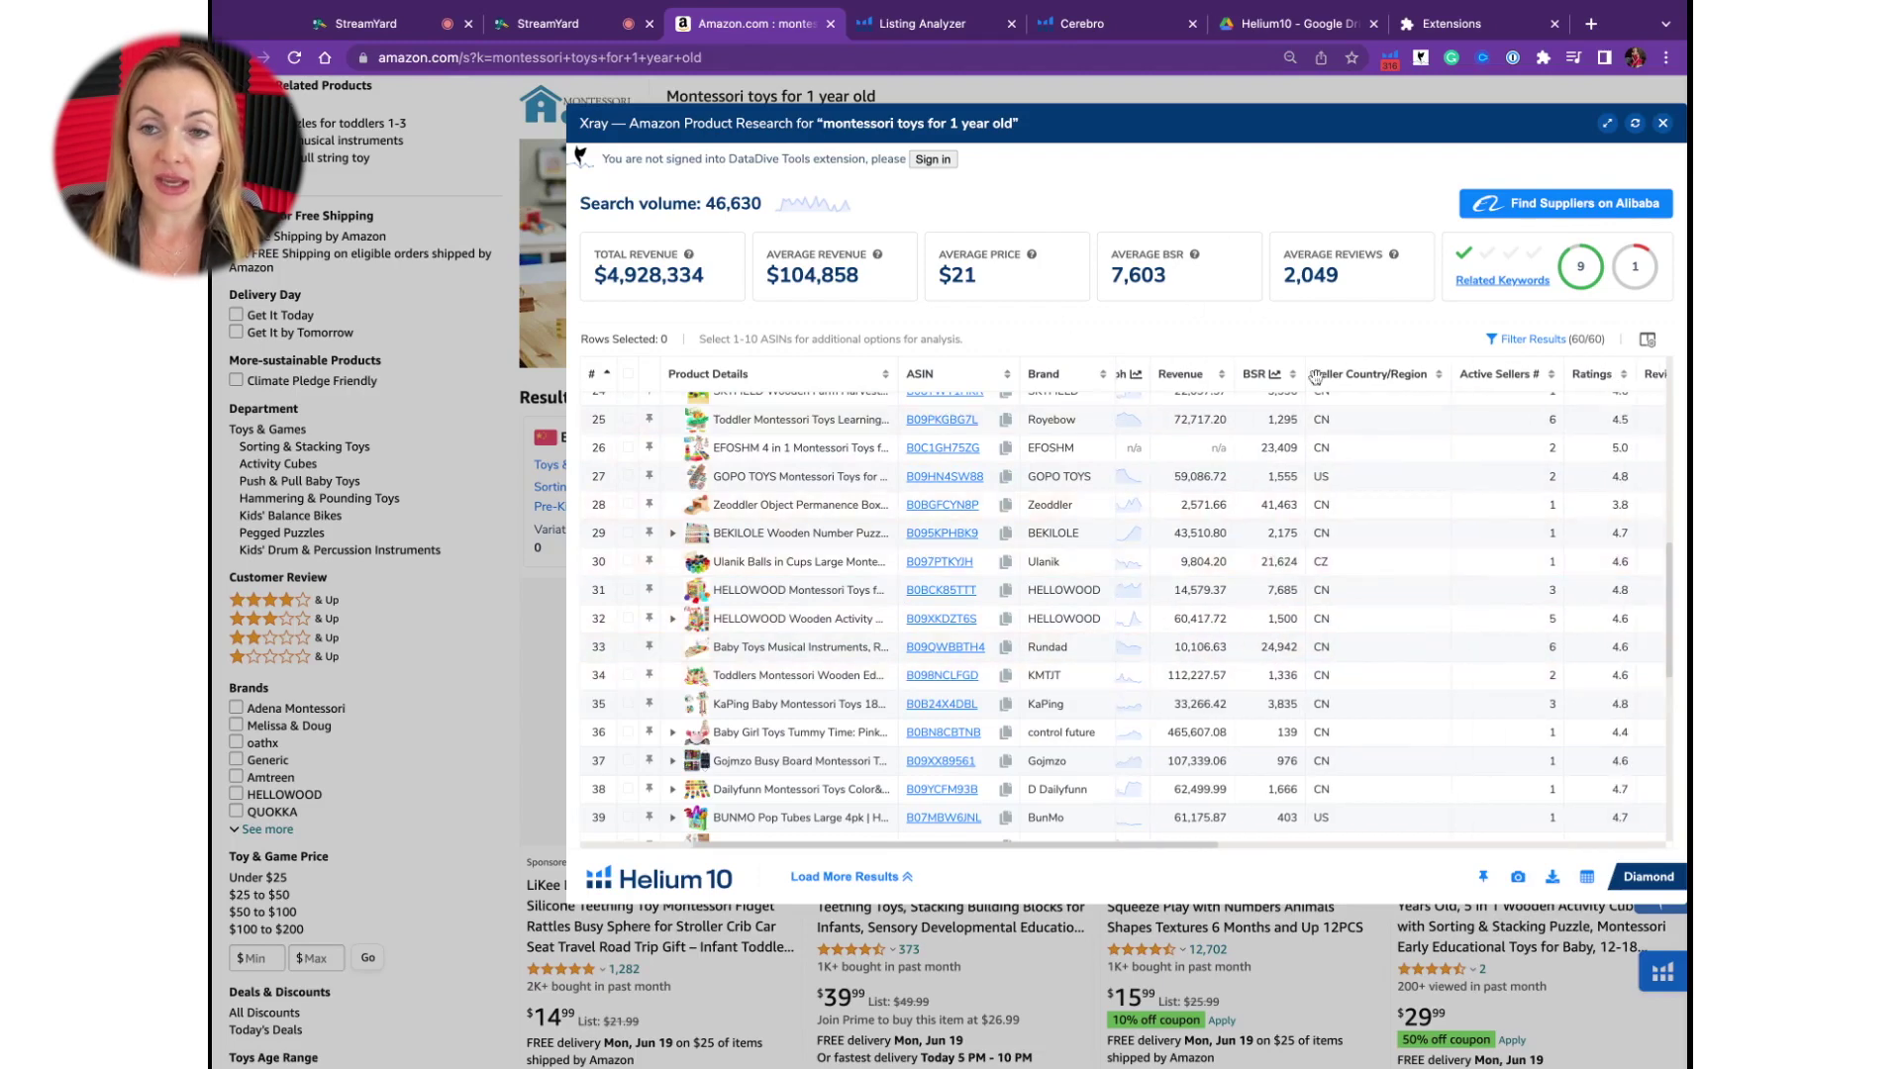
Check the seller country distribution and scroll down through the right-hand columns.
scroll(1288, 446, "up", 2)
scroll(1287, 446, "right", 1)
mouse_move(1359, 377)
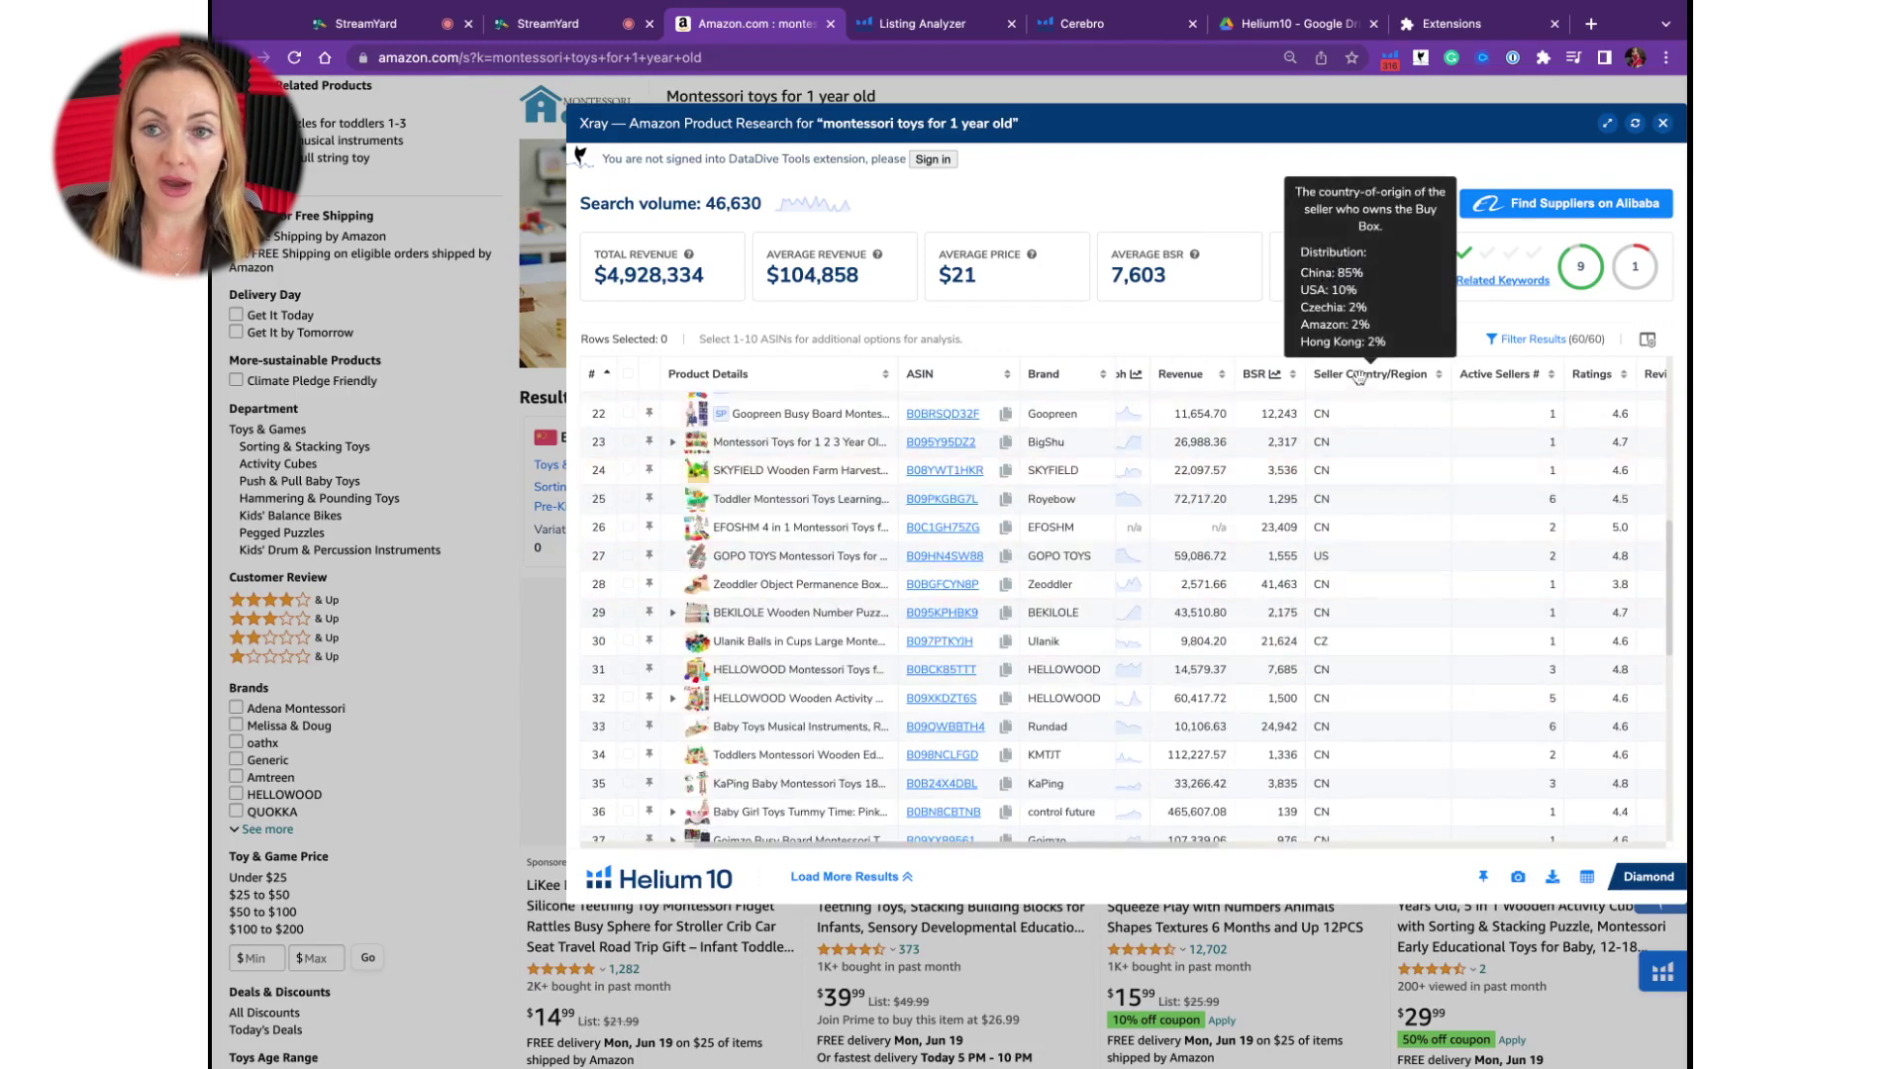
scroll(1359, 377, "right", 3)
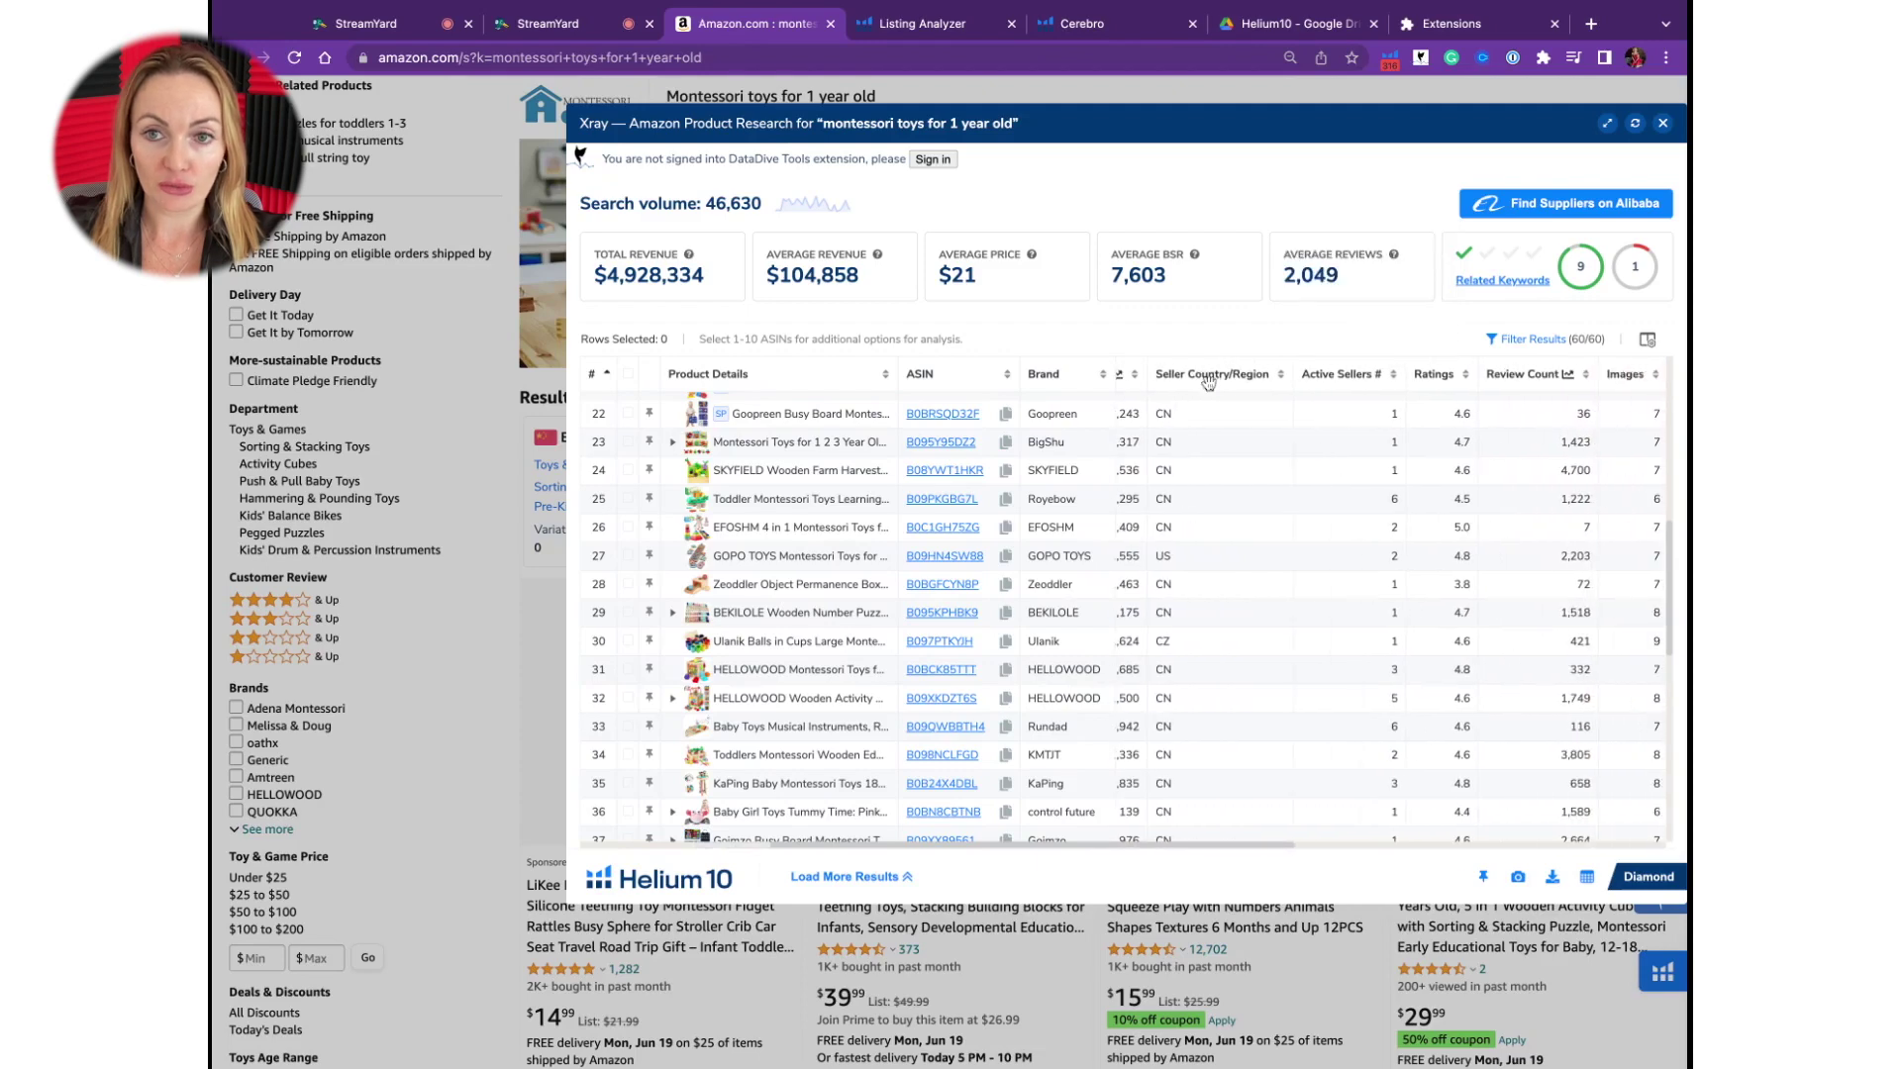
scroll(1287, 525, "right", 4)
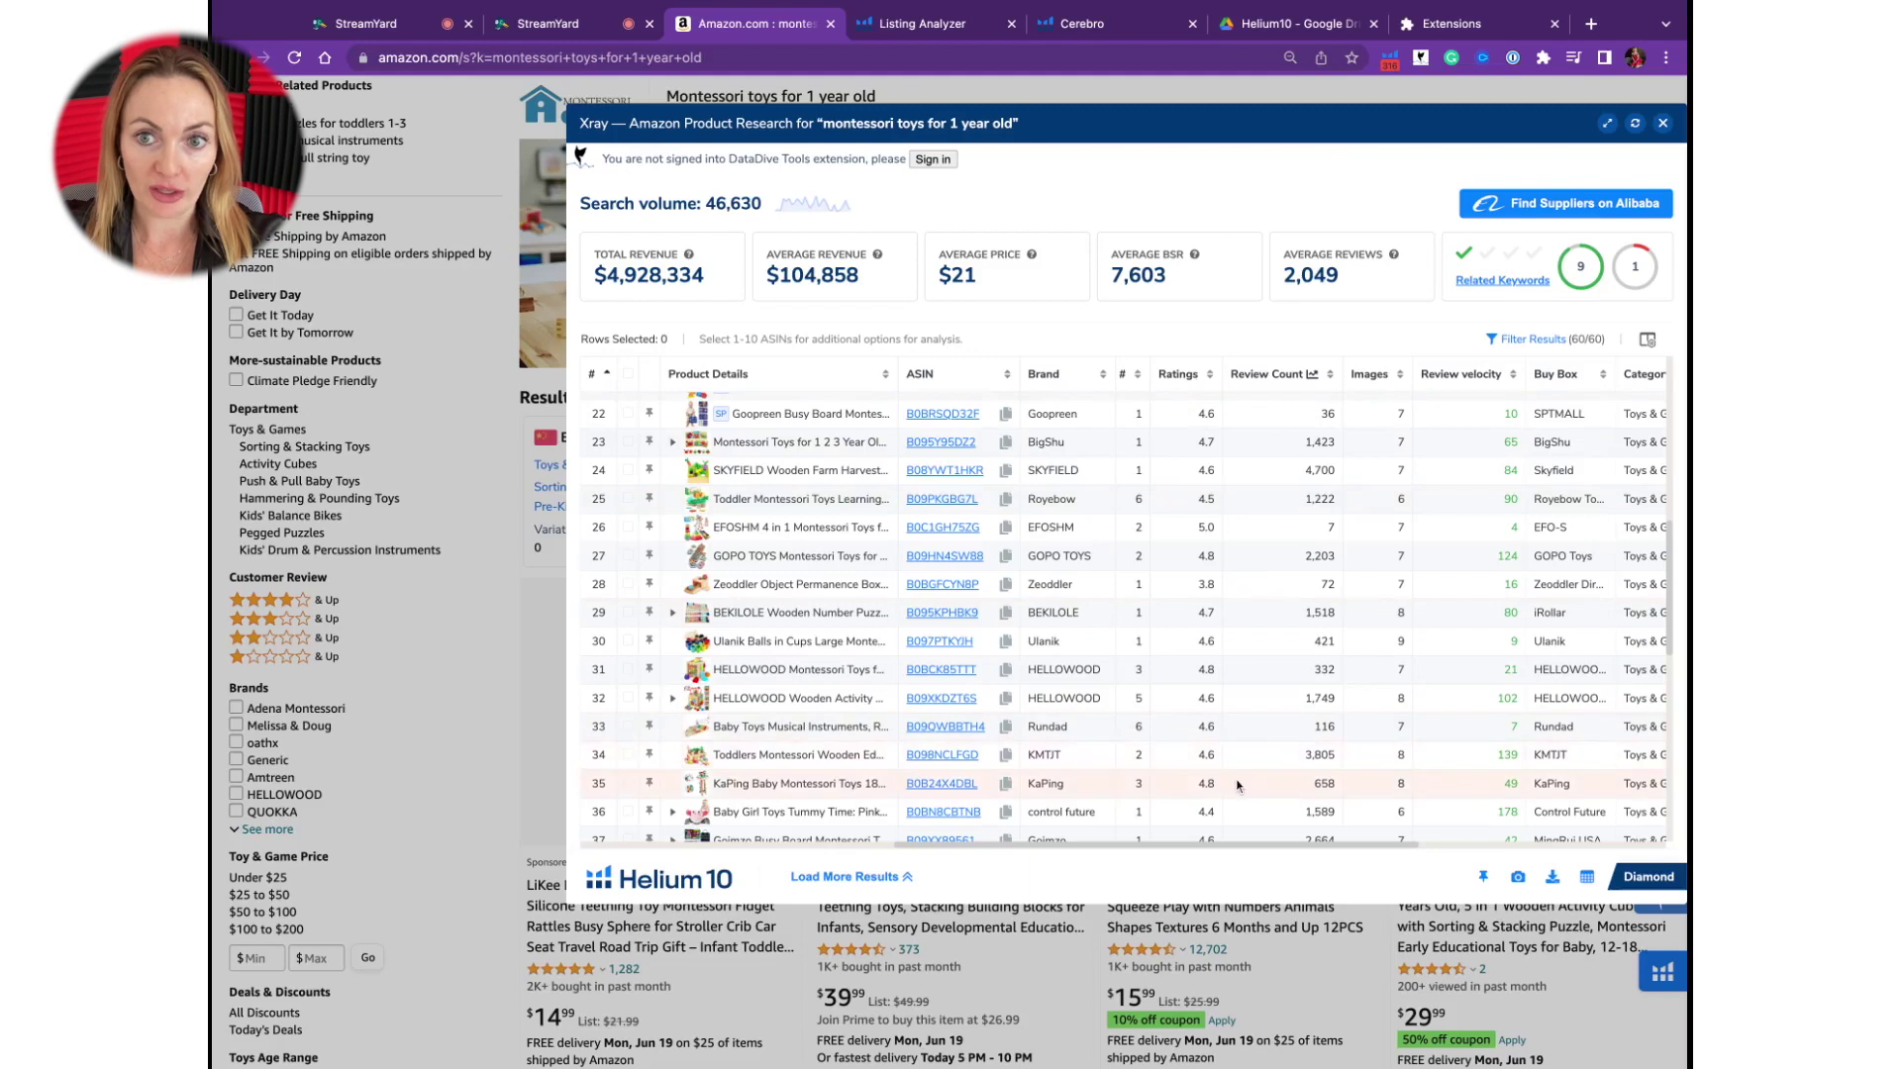
scroll(1188, 634, "down", 3)
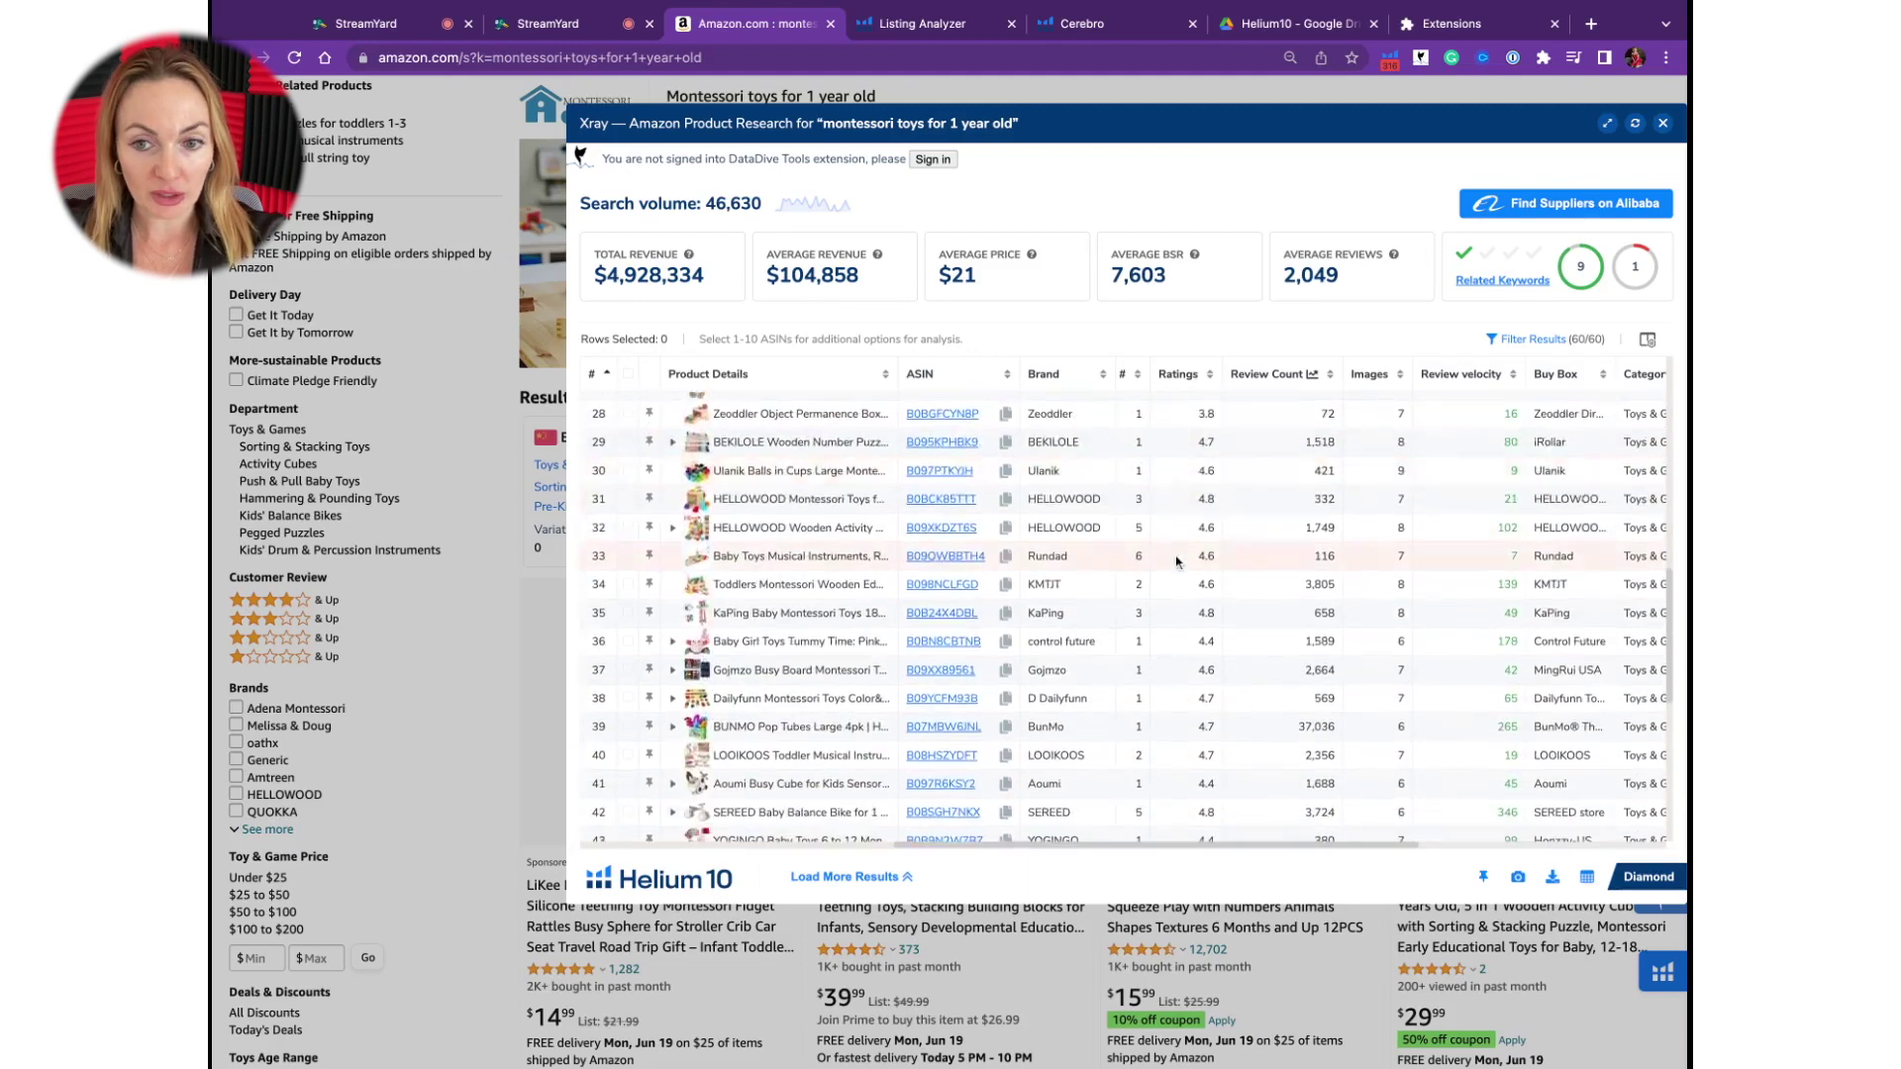
scroll(1179, 743, "down", 1)
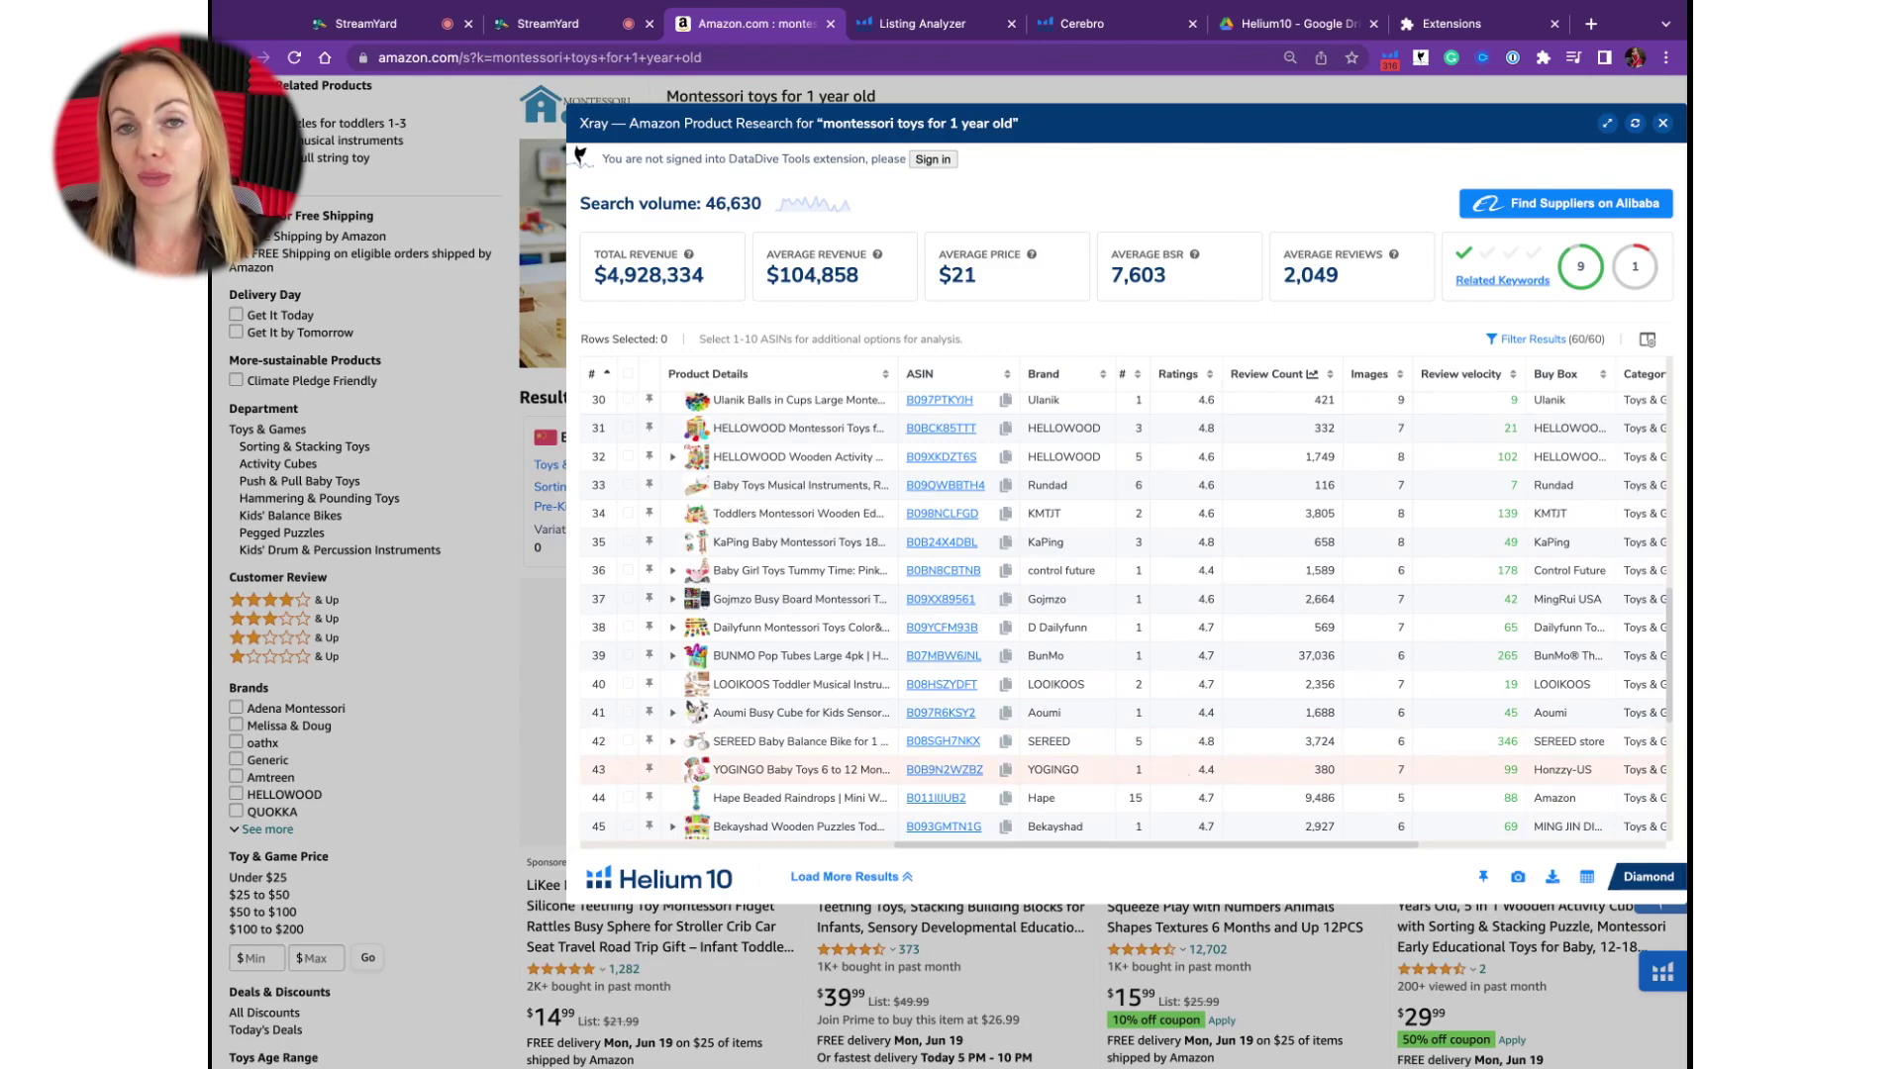
scroll(1203, 760, "down", 3)
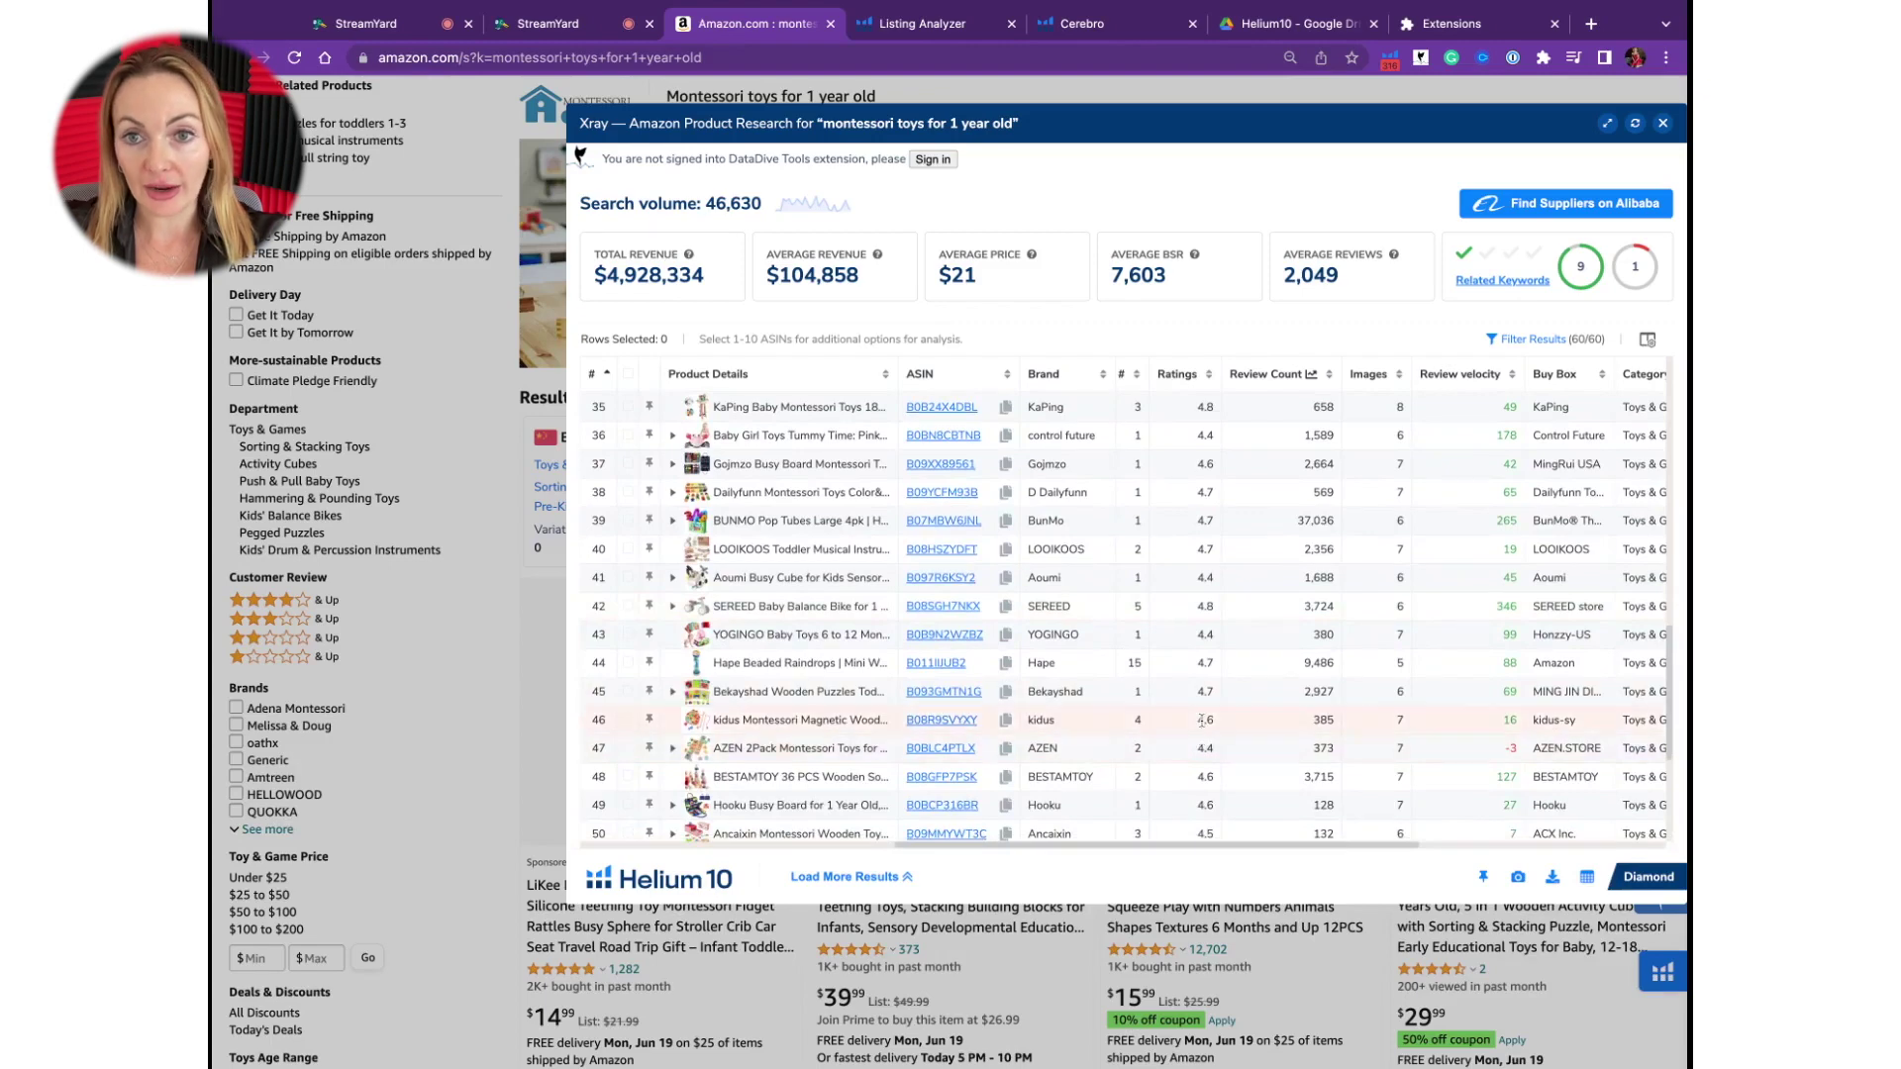
View Dimensions, Weight and Creation Date, then return to price and sales for rows 10–25.
scroll(1276, 651, "right", 2)
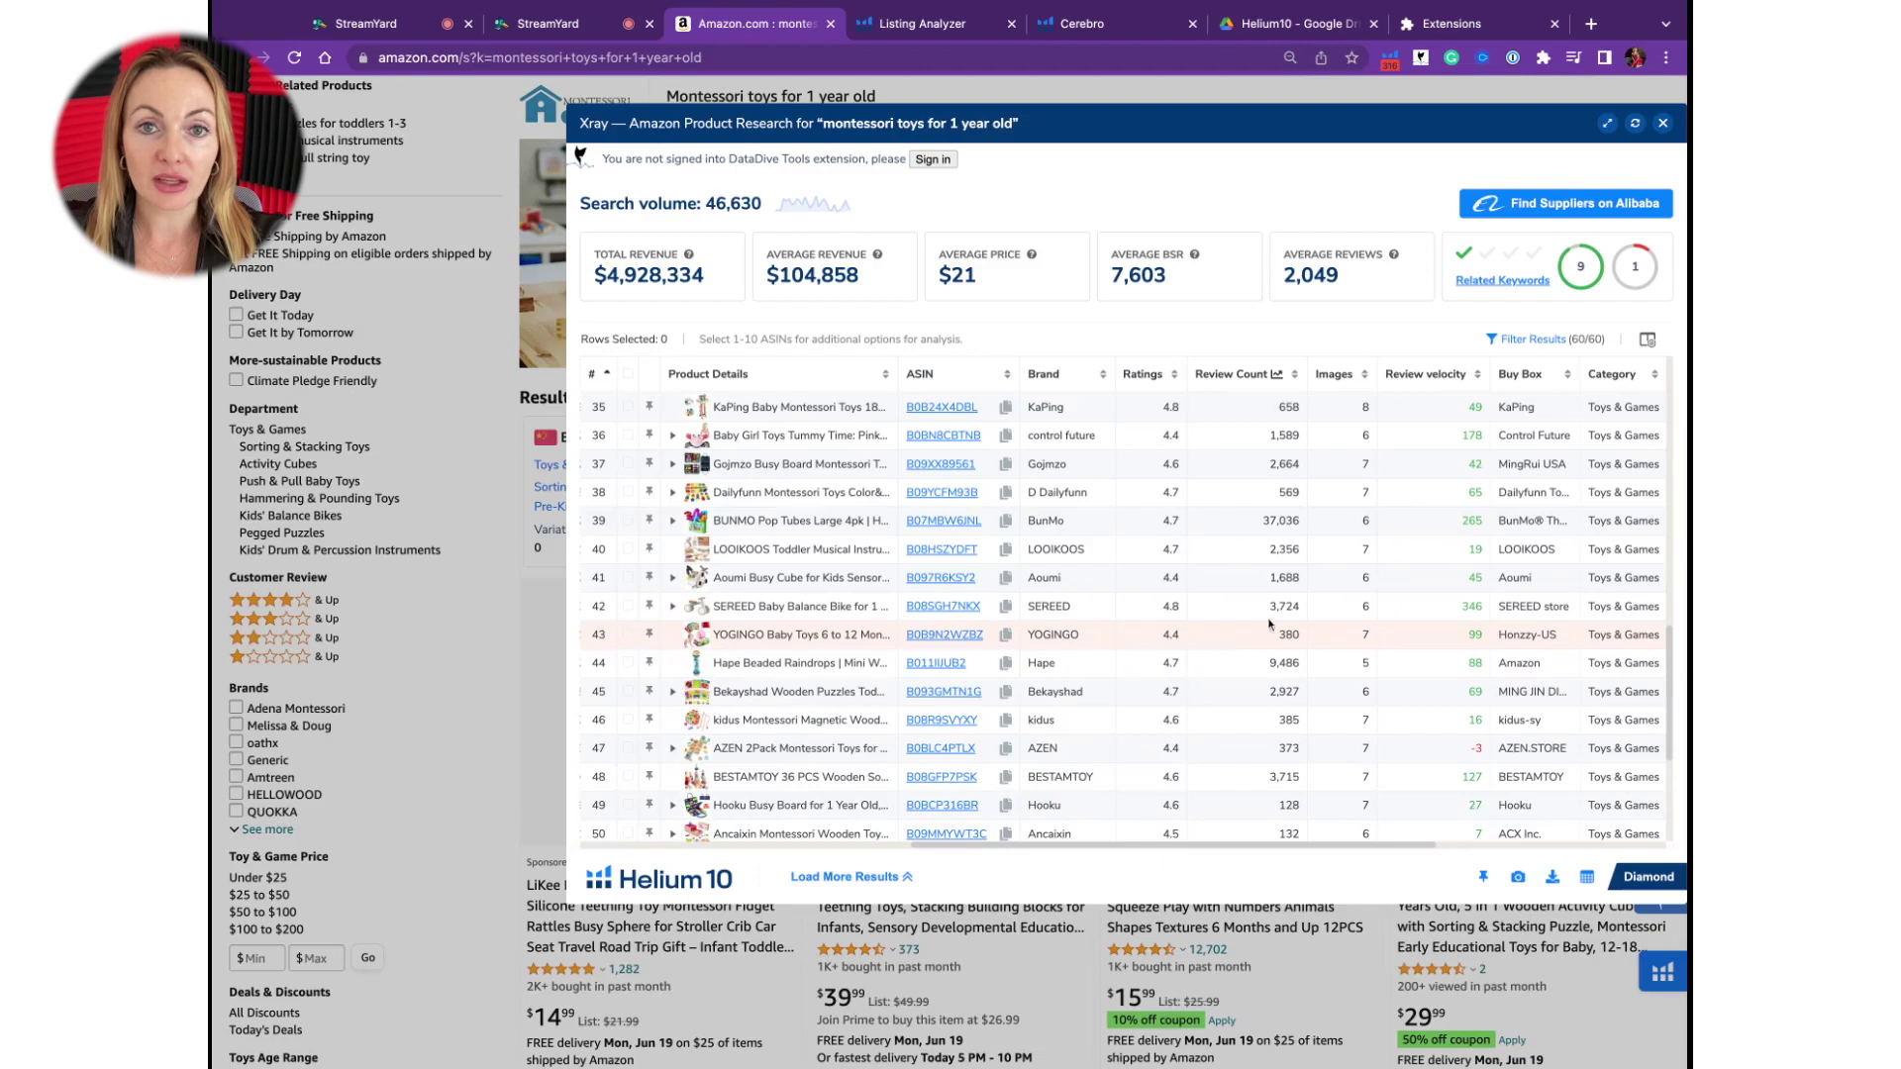
scroll(1269, 624, "right", 3)
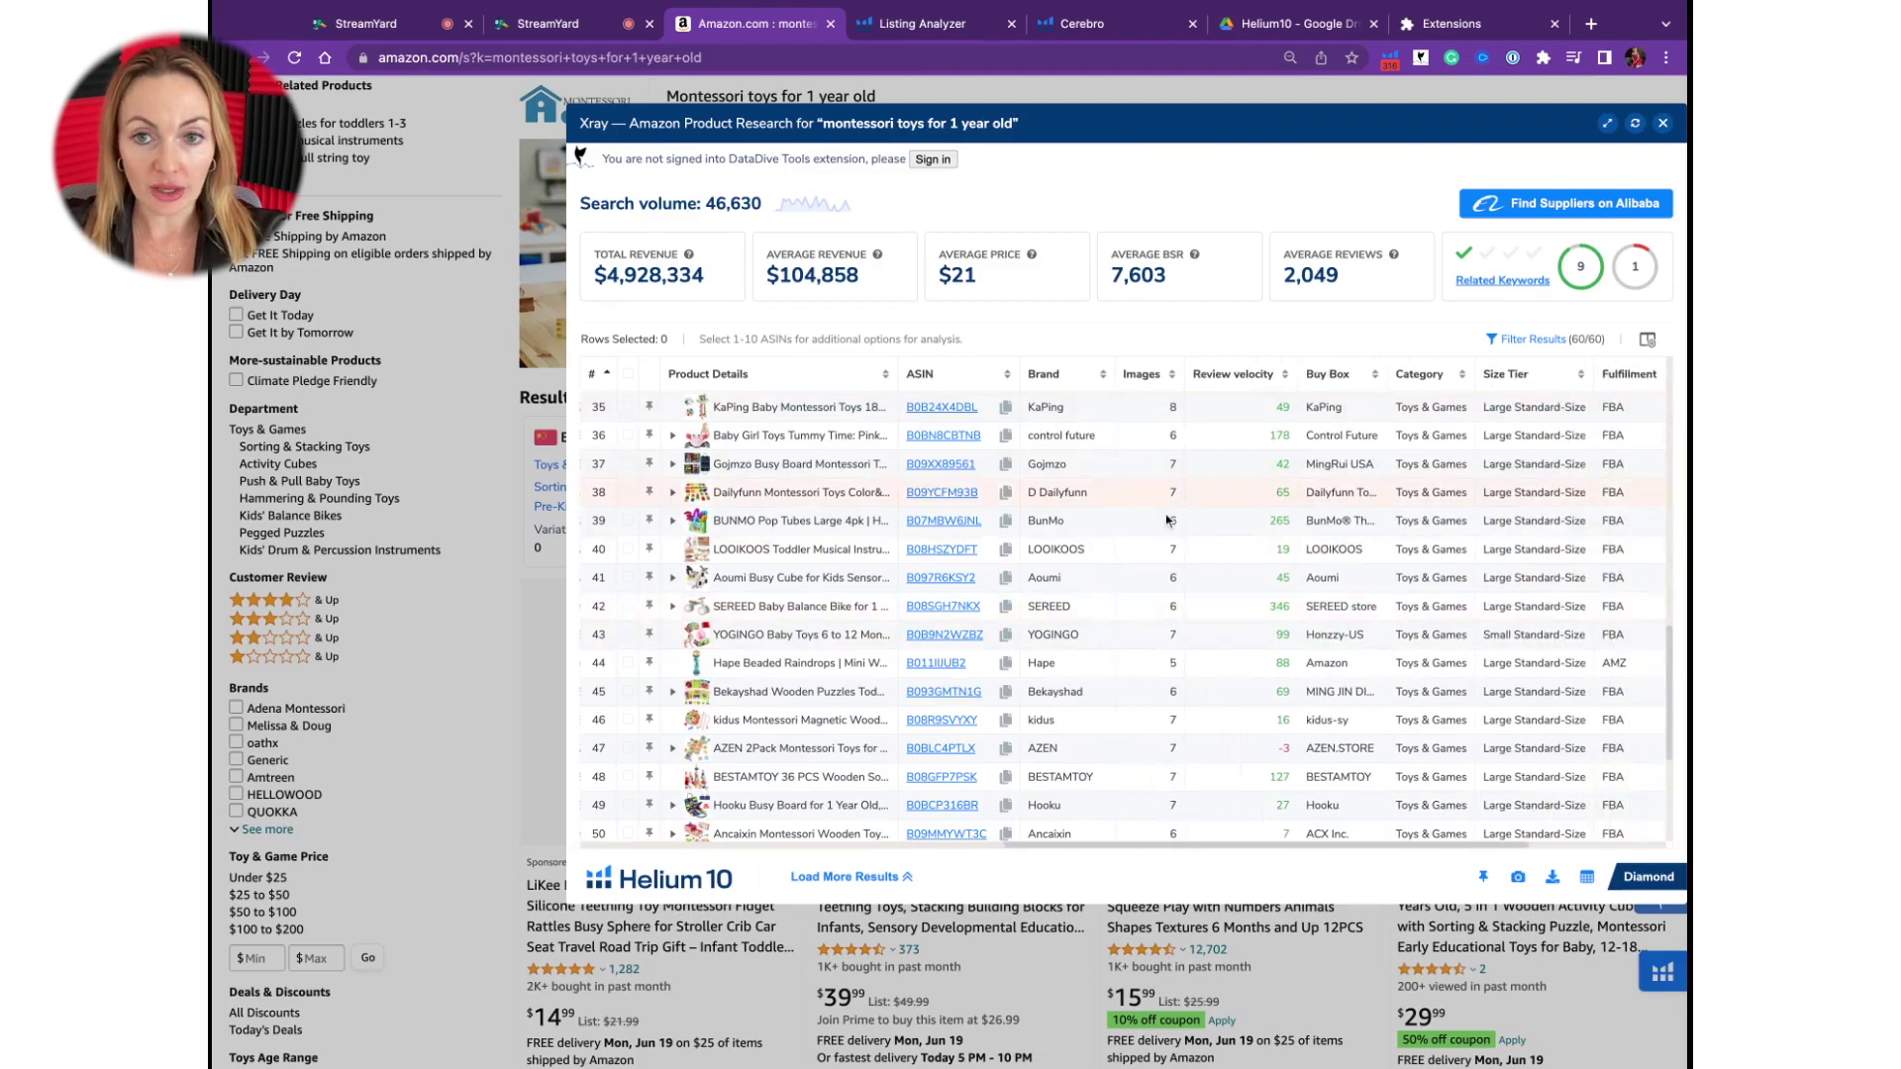
scroll(1162, 550, "down", 2)
scroll(1162, 551, "down", 5)
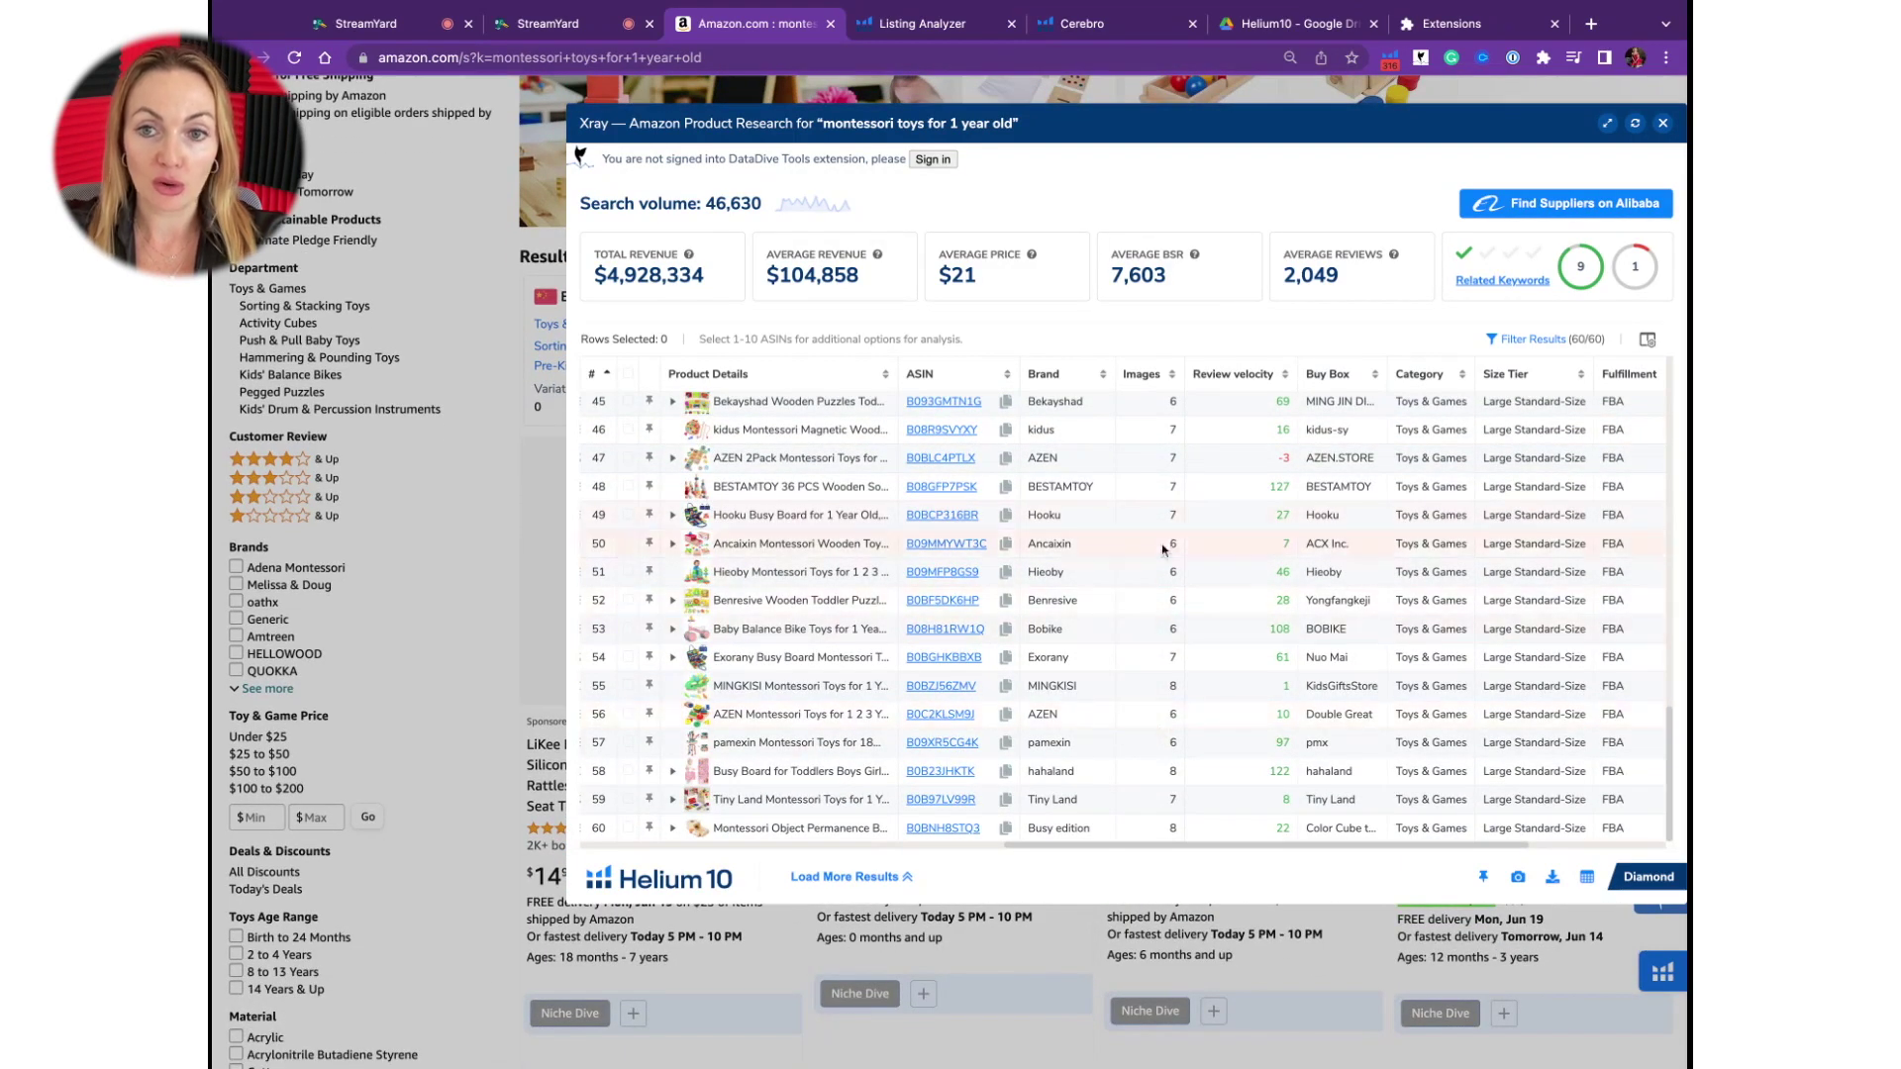
scroll(1163, 535, "up", 2)
scroll(1164, 534, "up", 10)
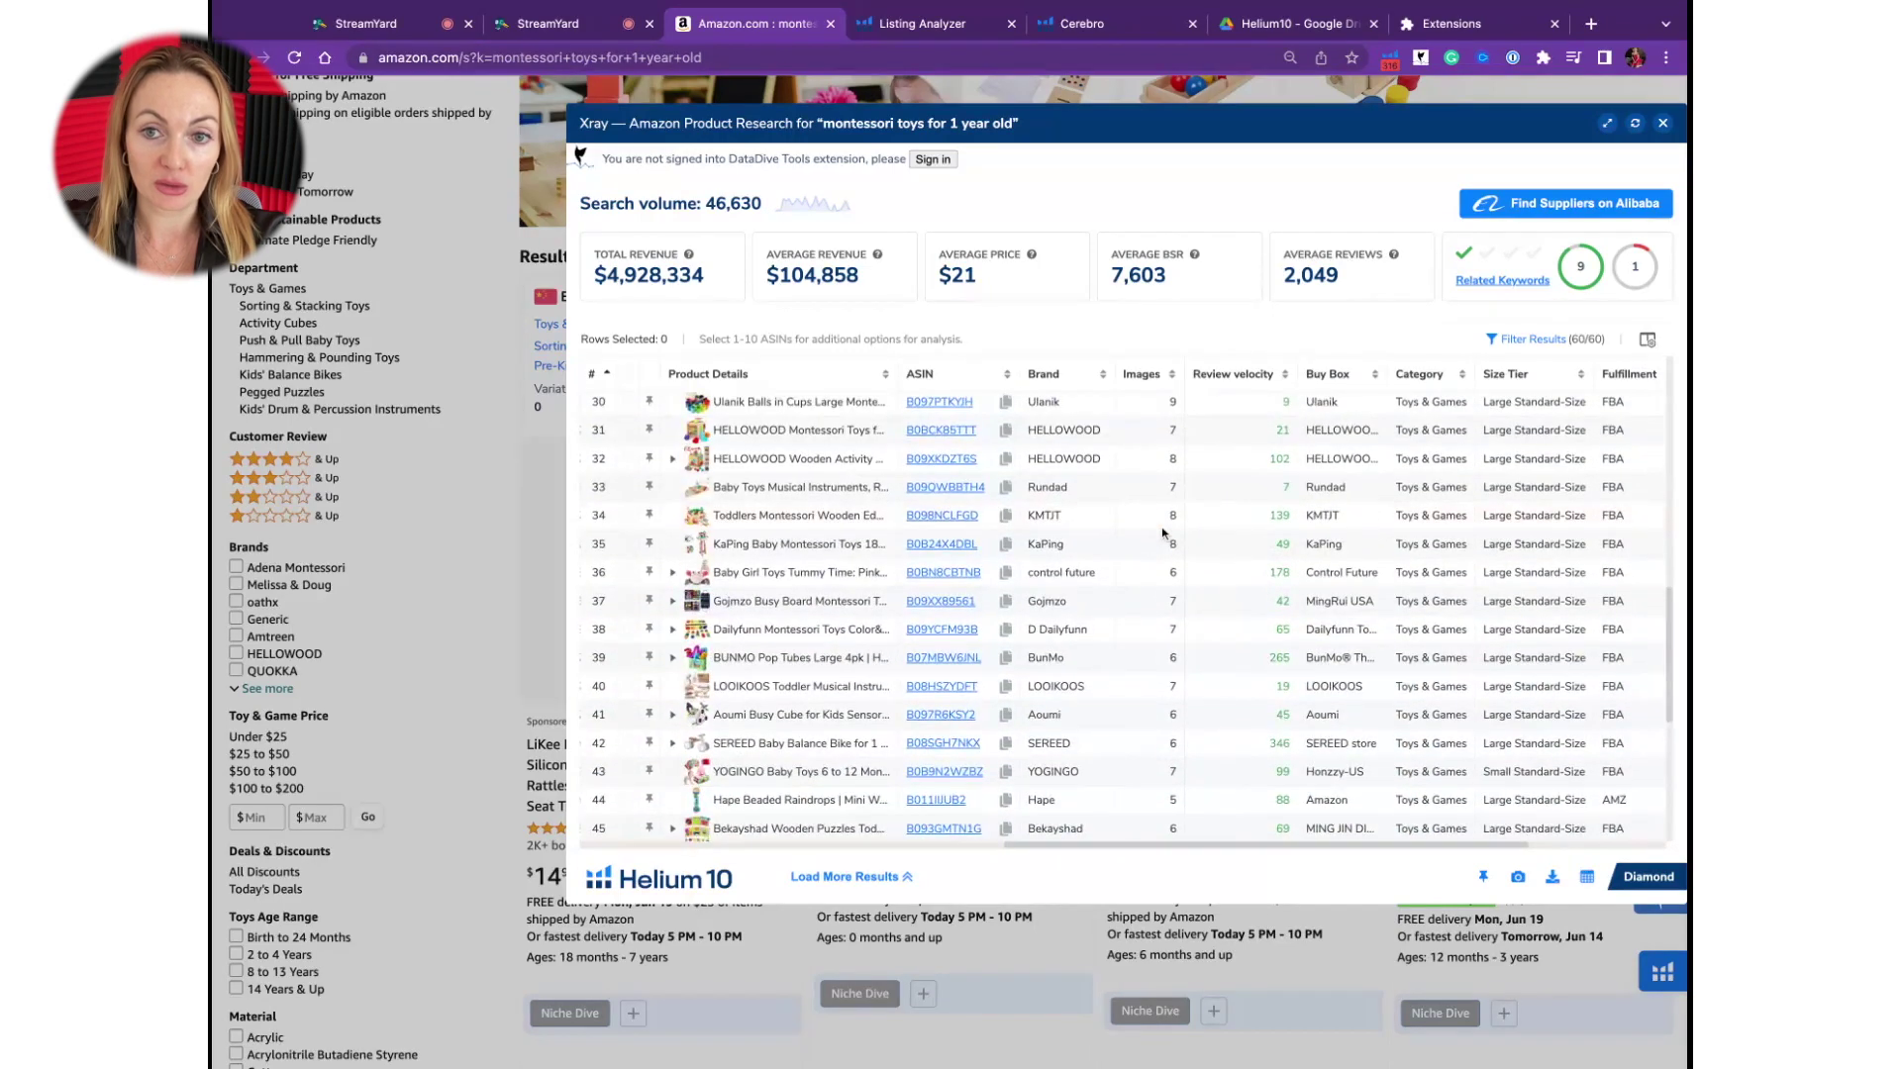
scroll(1164, 534, "up", 5)
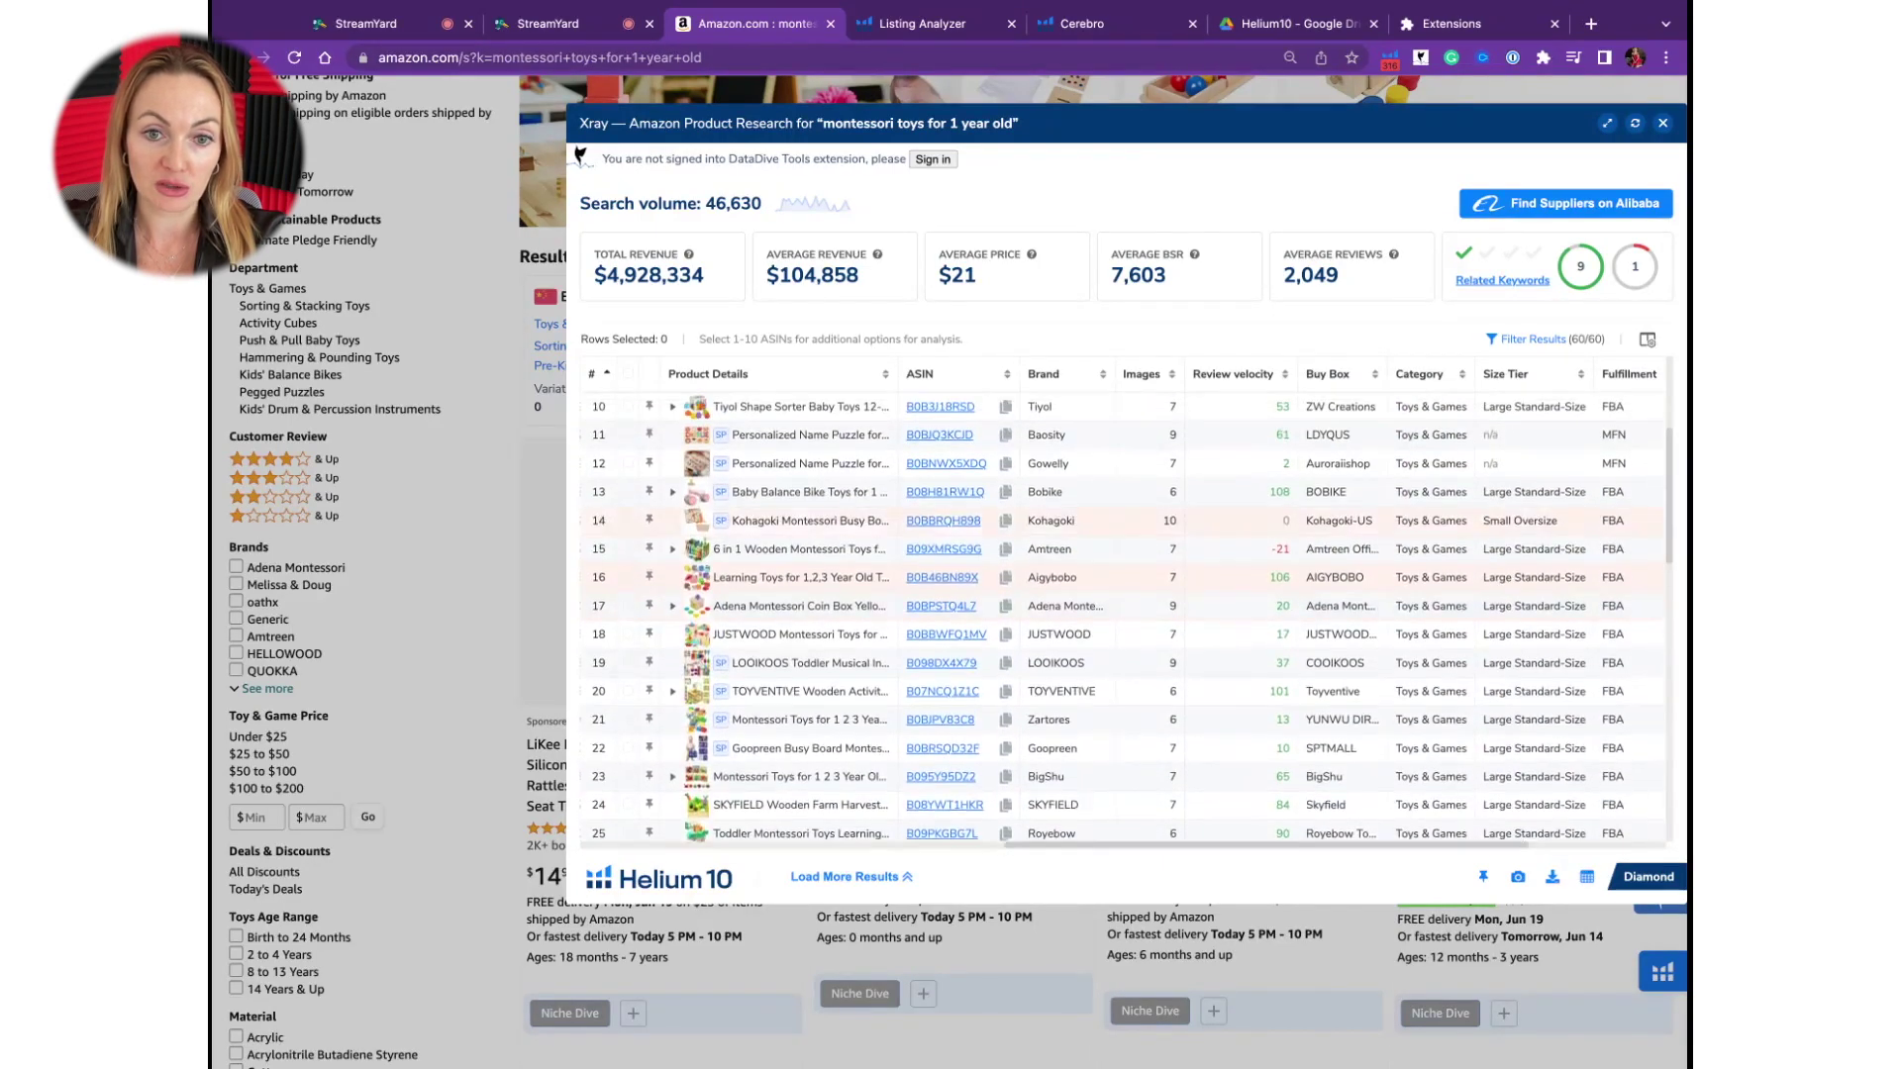
scroll(1153, 610, "right", 5)
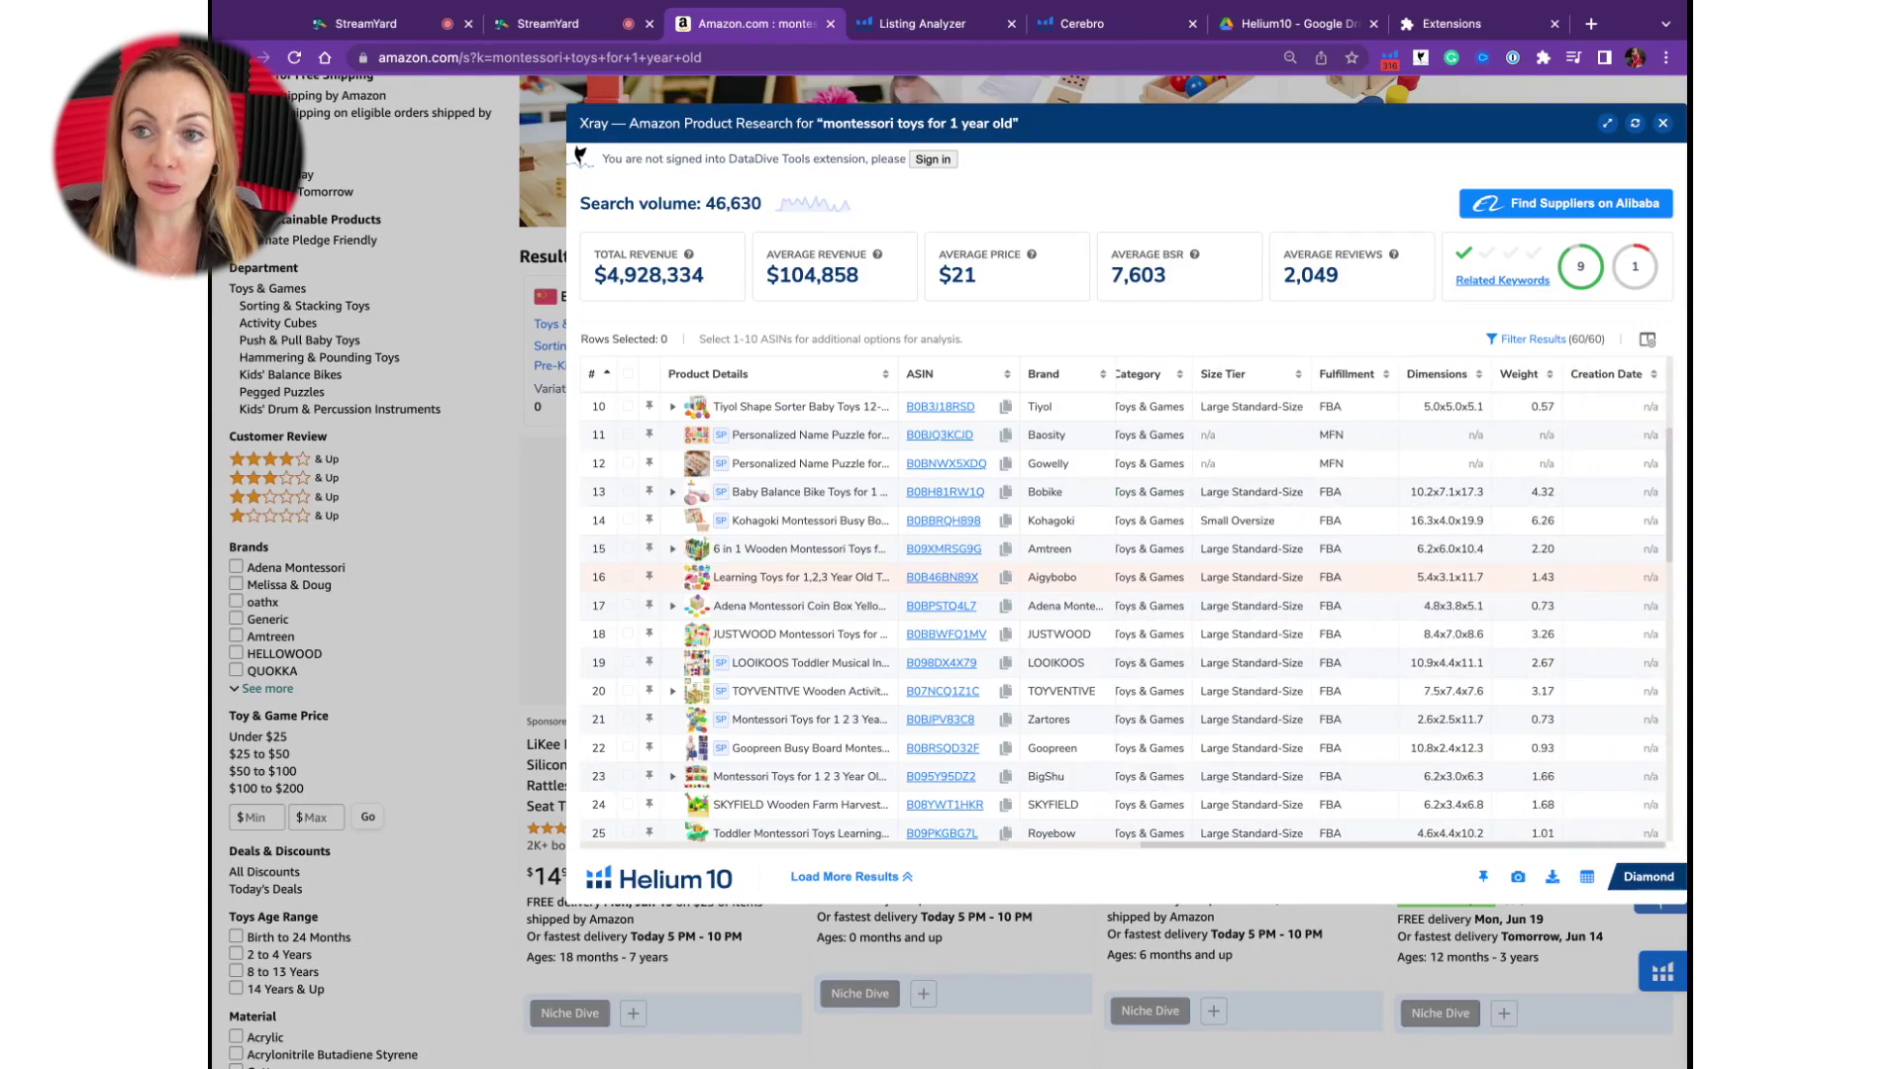
scroll(1152, 578, "left", 10)
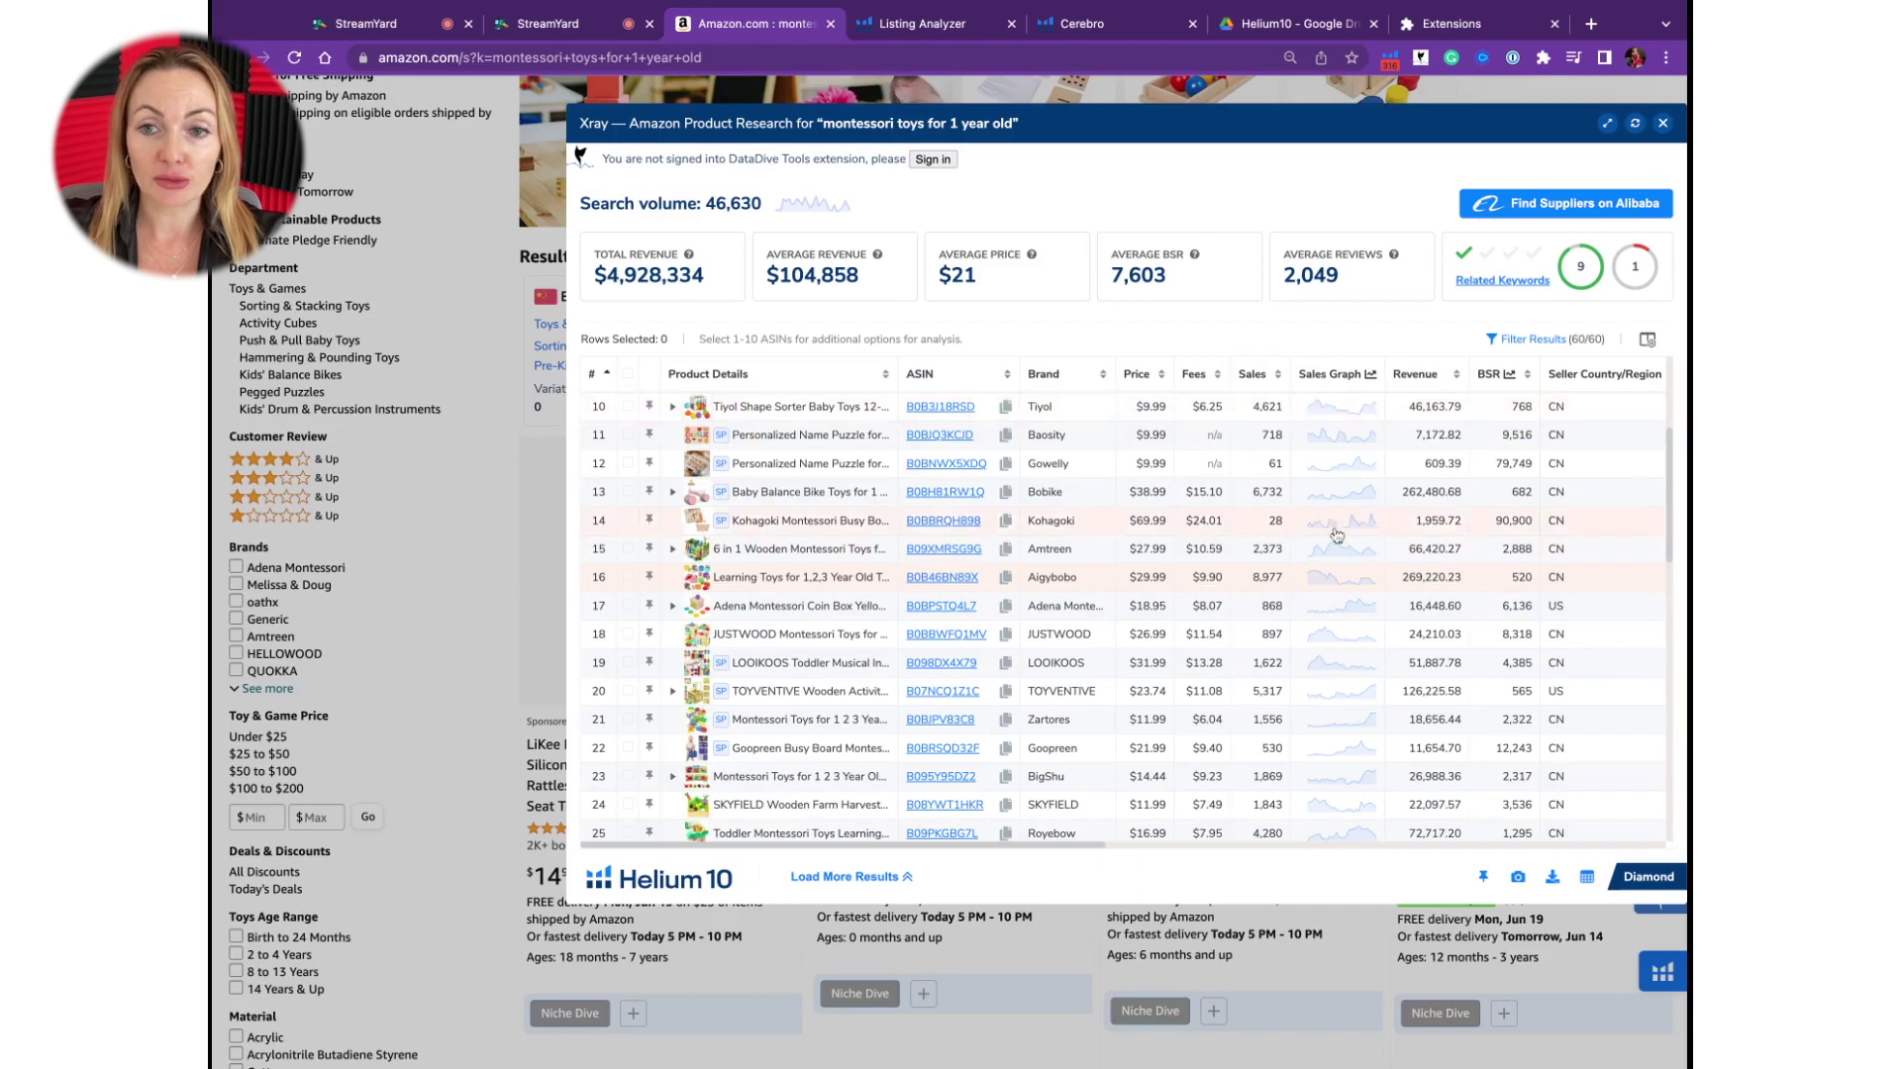
Open row 15's sales chart and compare review count over 1 year and 30 days, BSR and sales.
left_click(1335, 559)
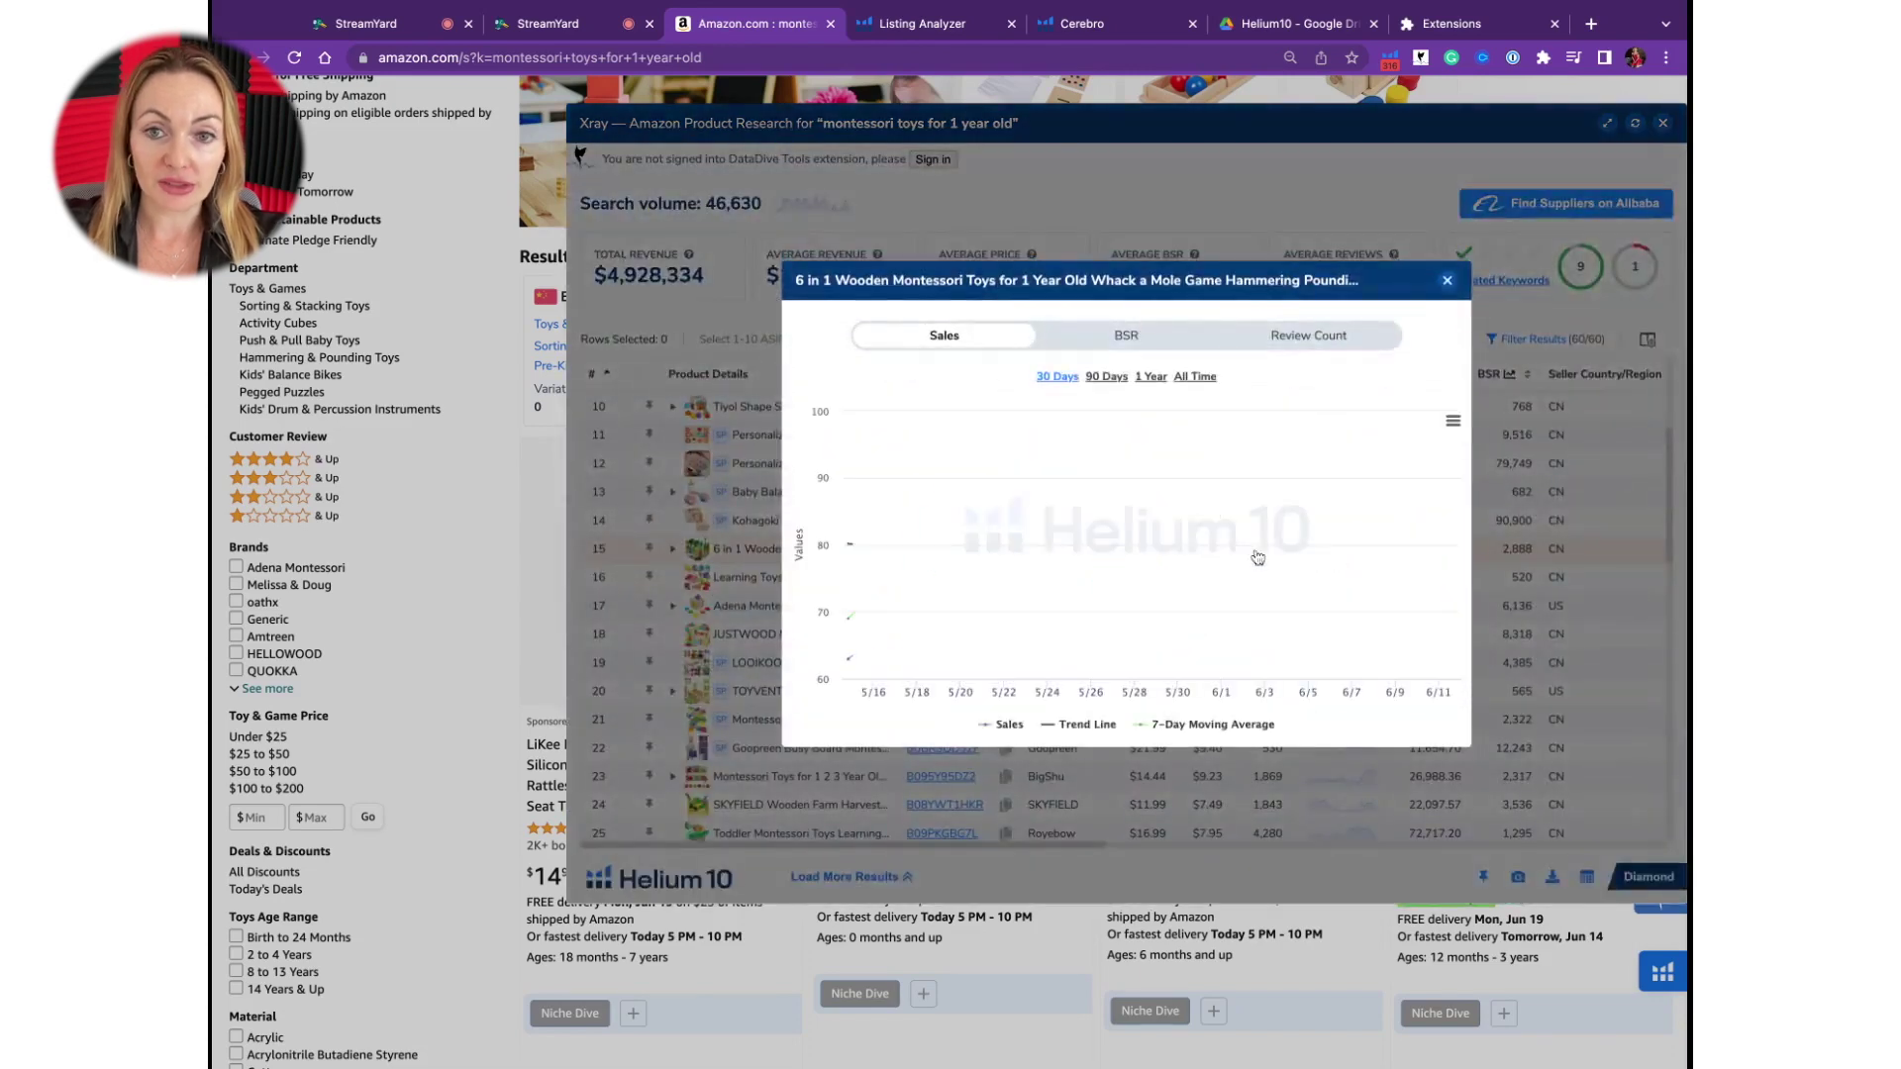
left_click(1319, 338)
left_click(1152, 378)
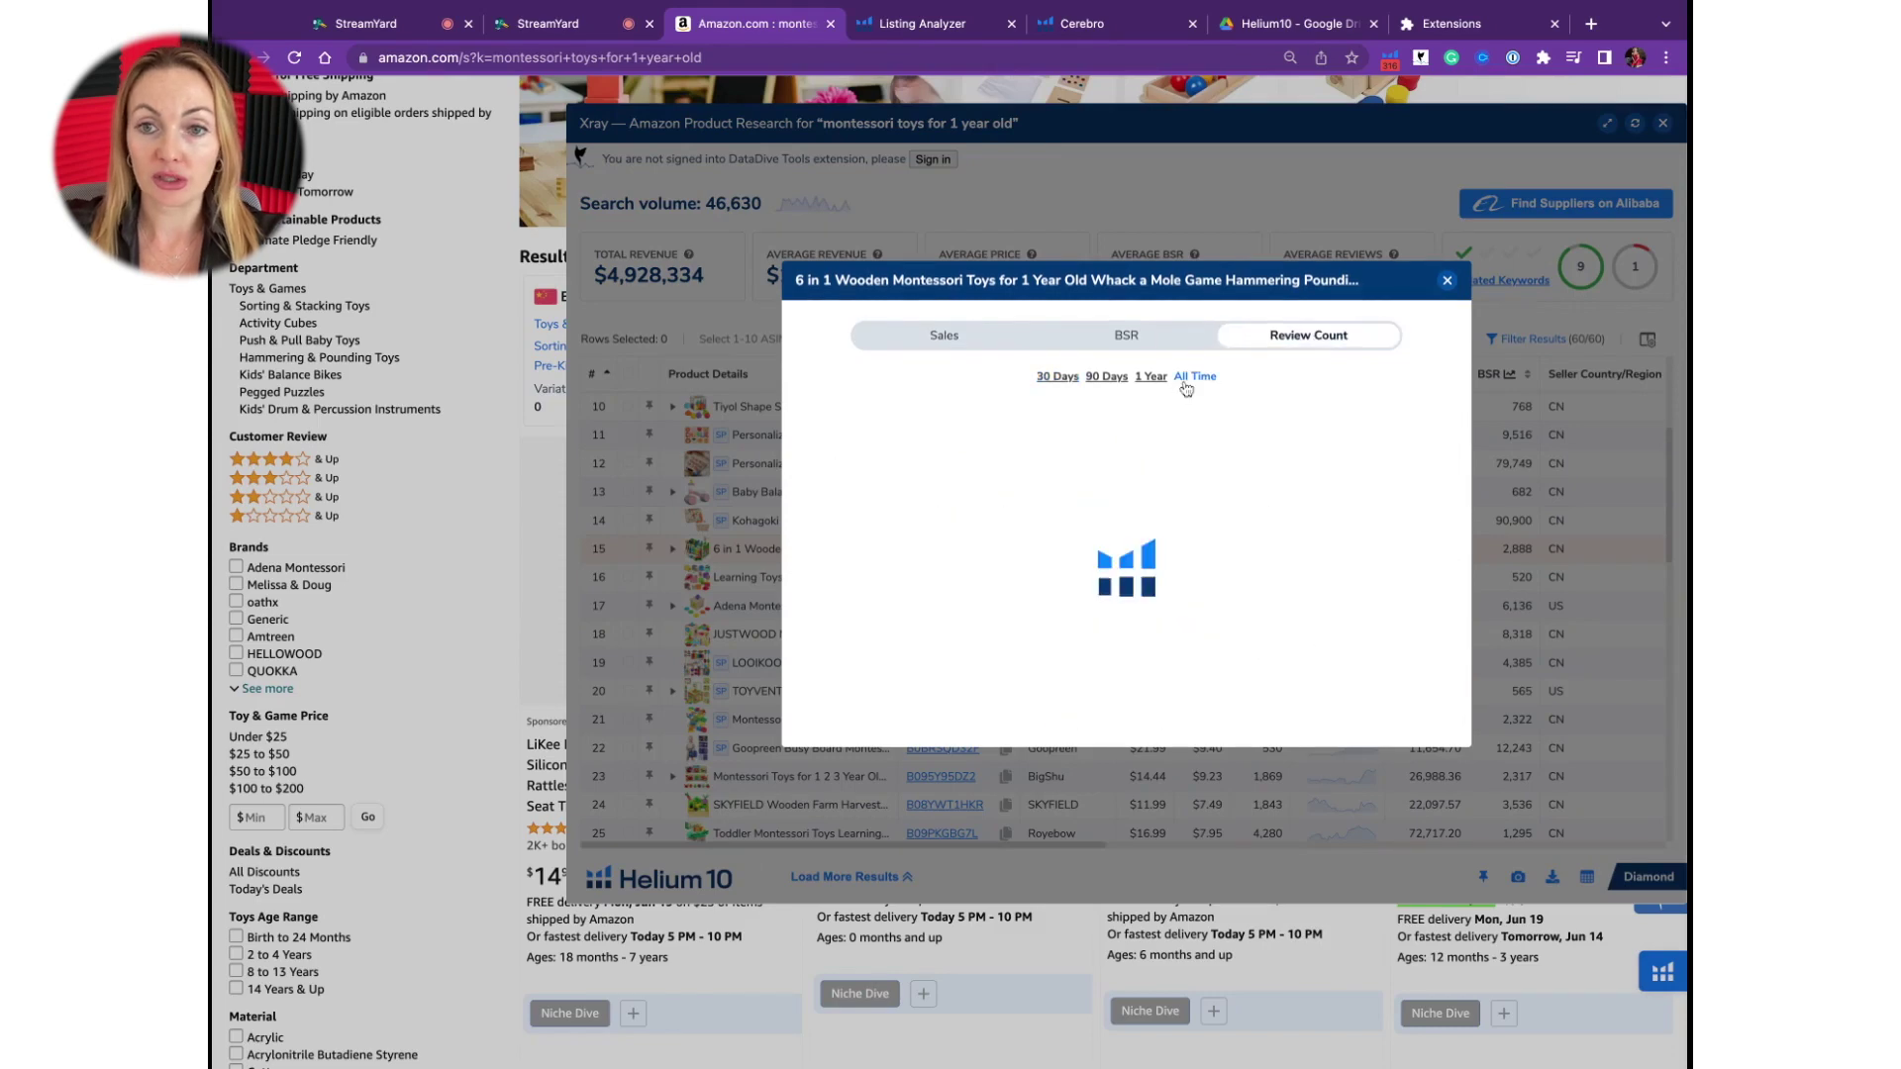
left_click(1058, 382)
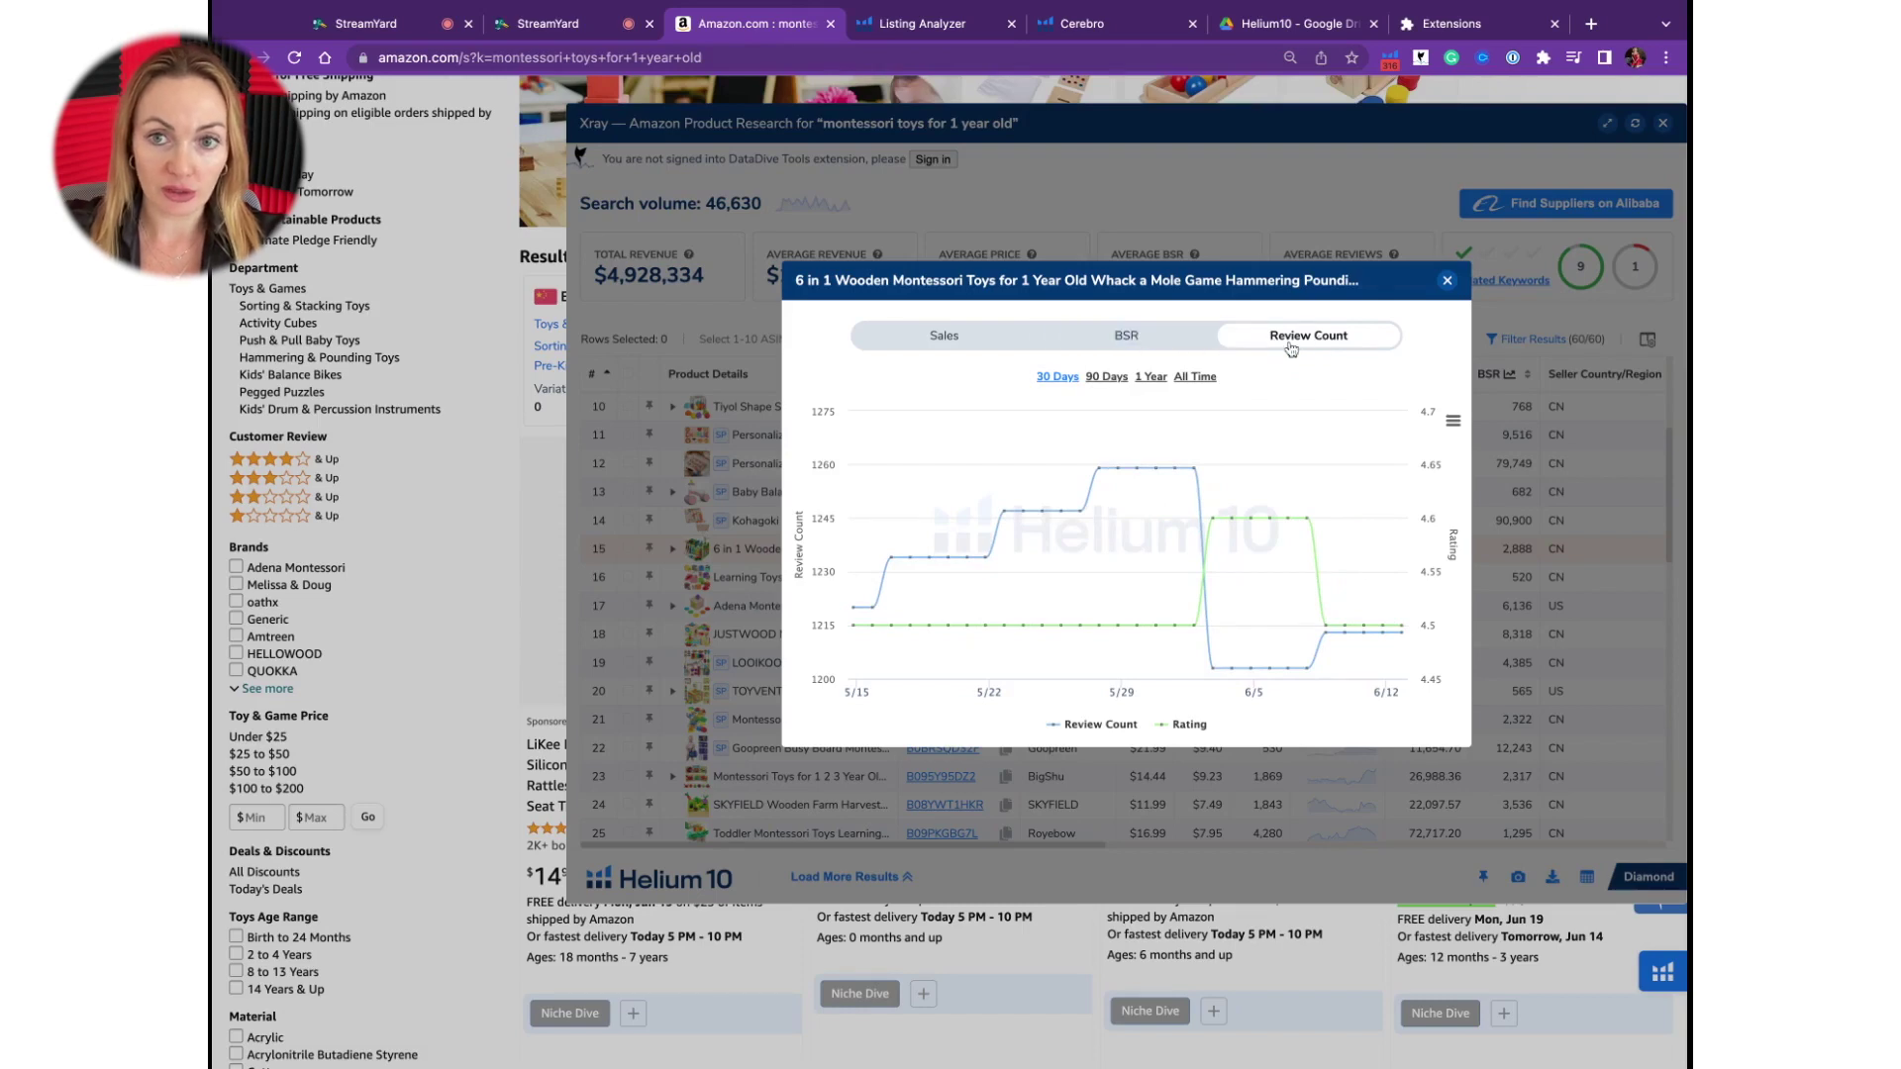
left_click(1099, 347)
left_click(947, 342)
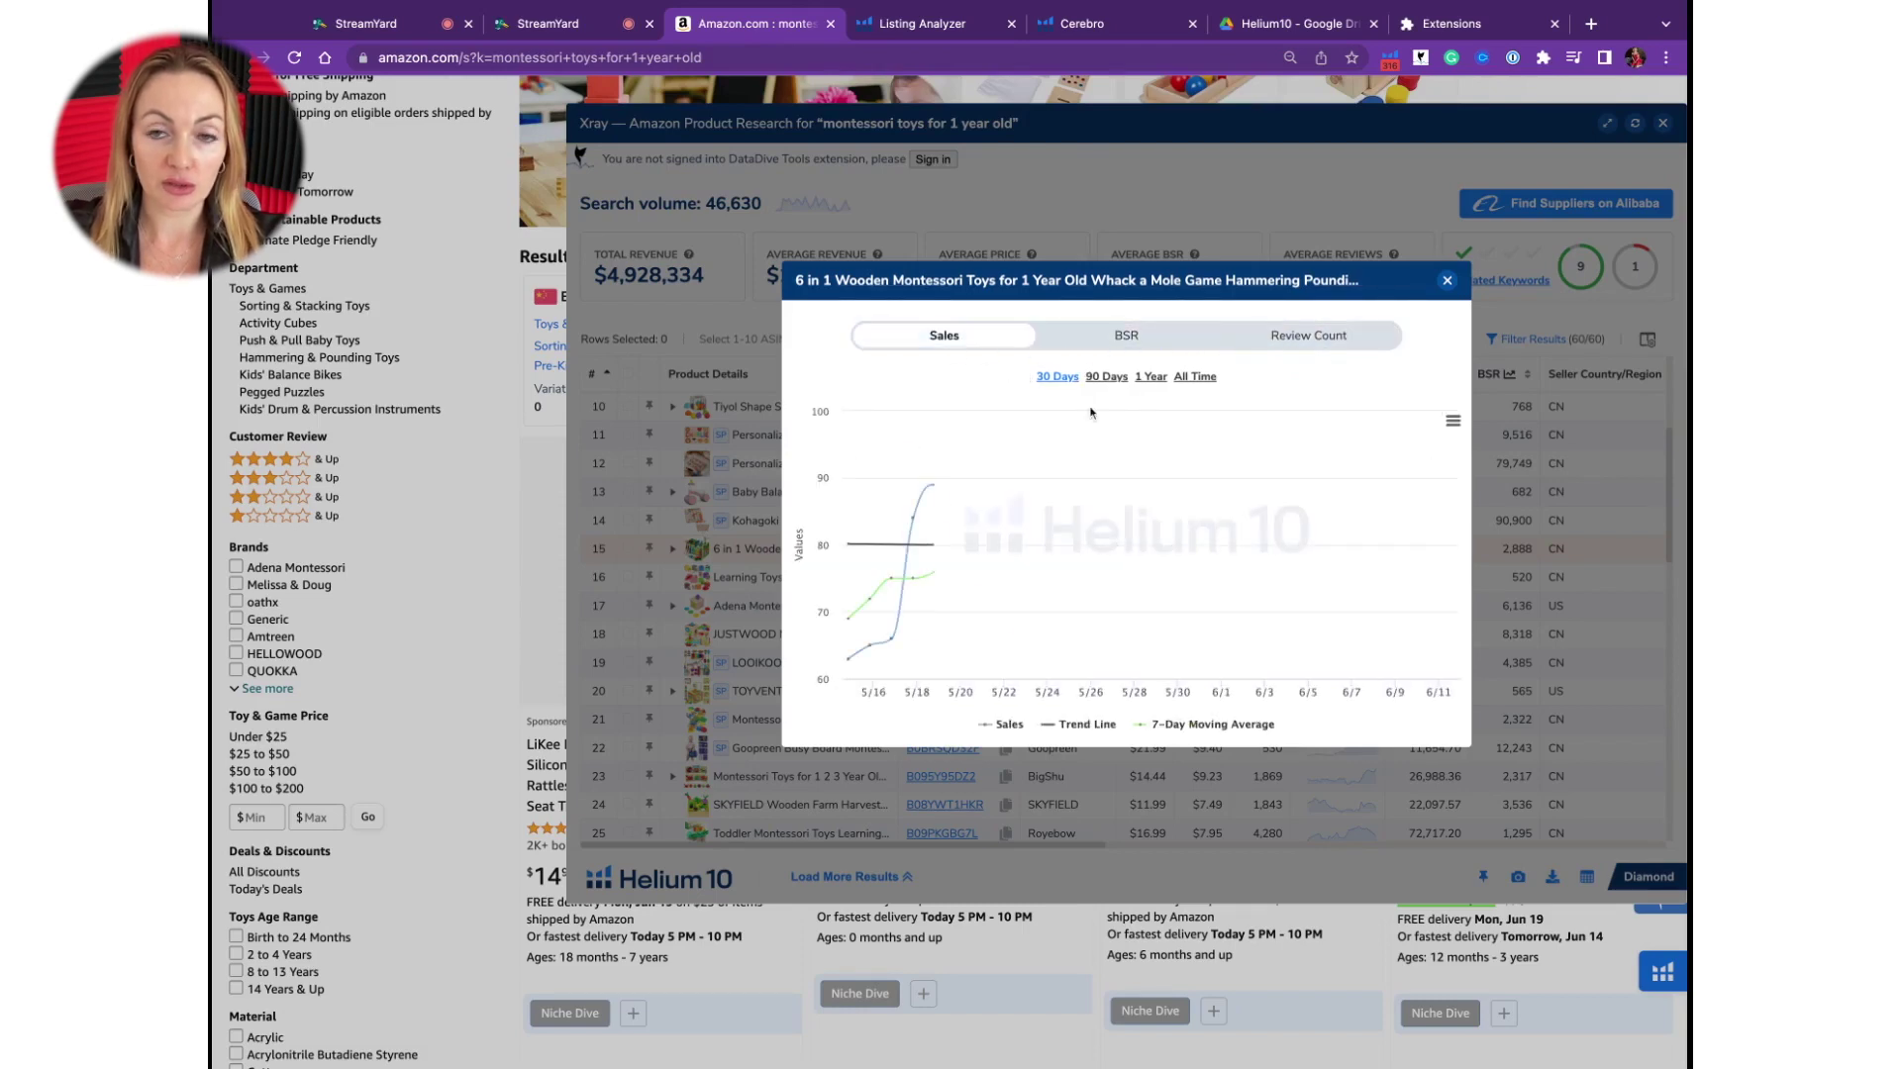